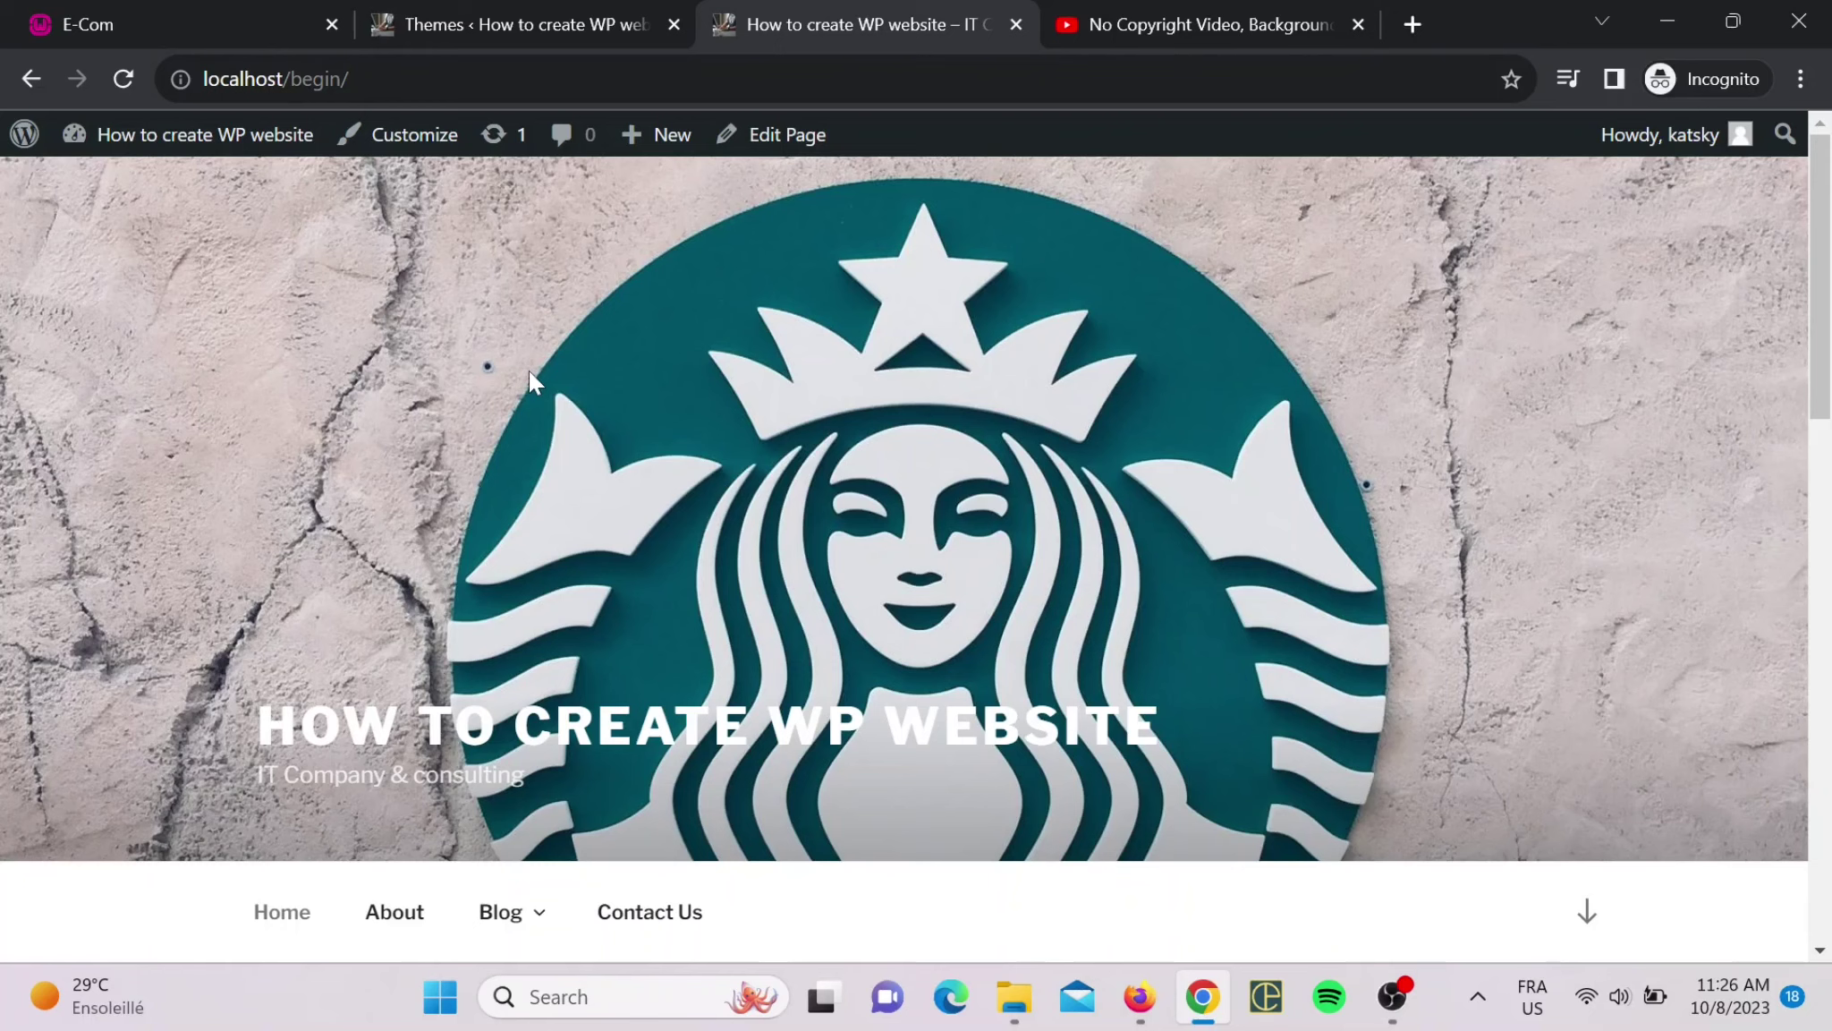
# - Scroll through the live site's home page and go to Contact Us from the top menu
pyautogui.scroll(-3, 637, 715)
pyautogui.scroll(3, 637, 707)
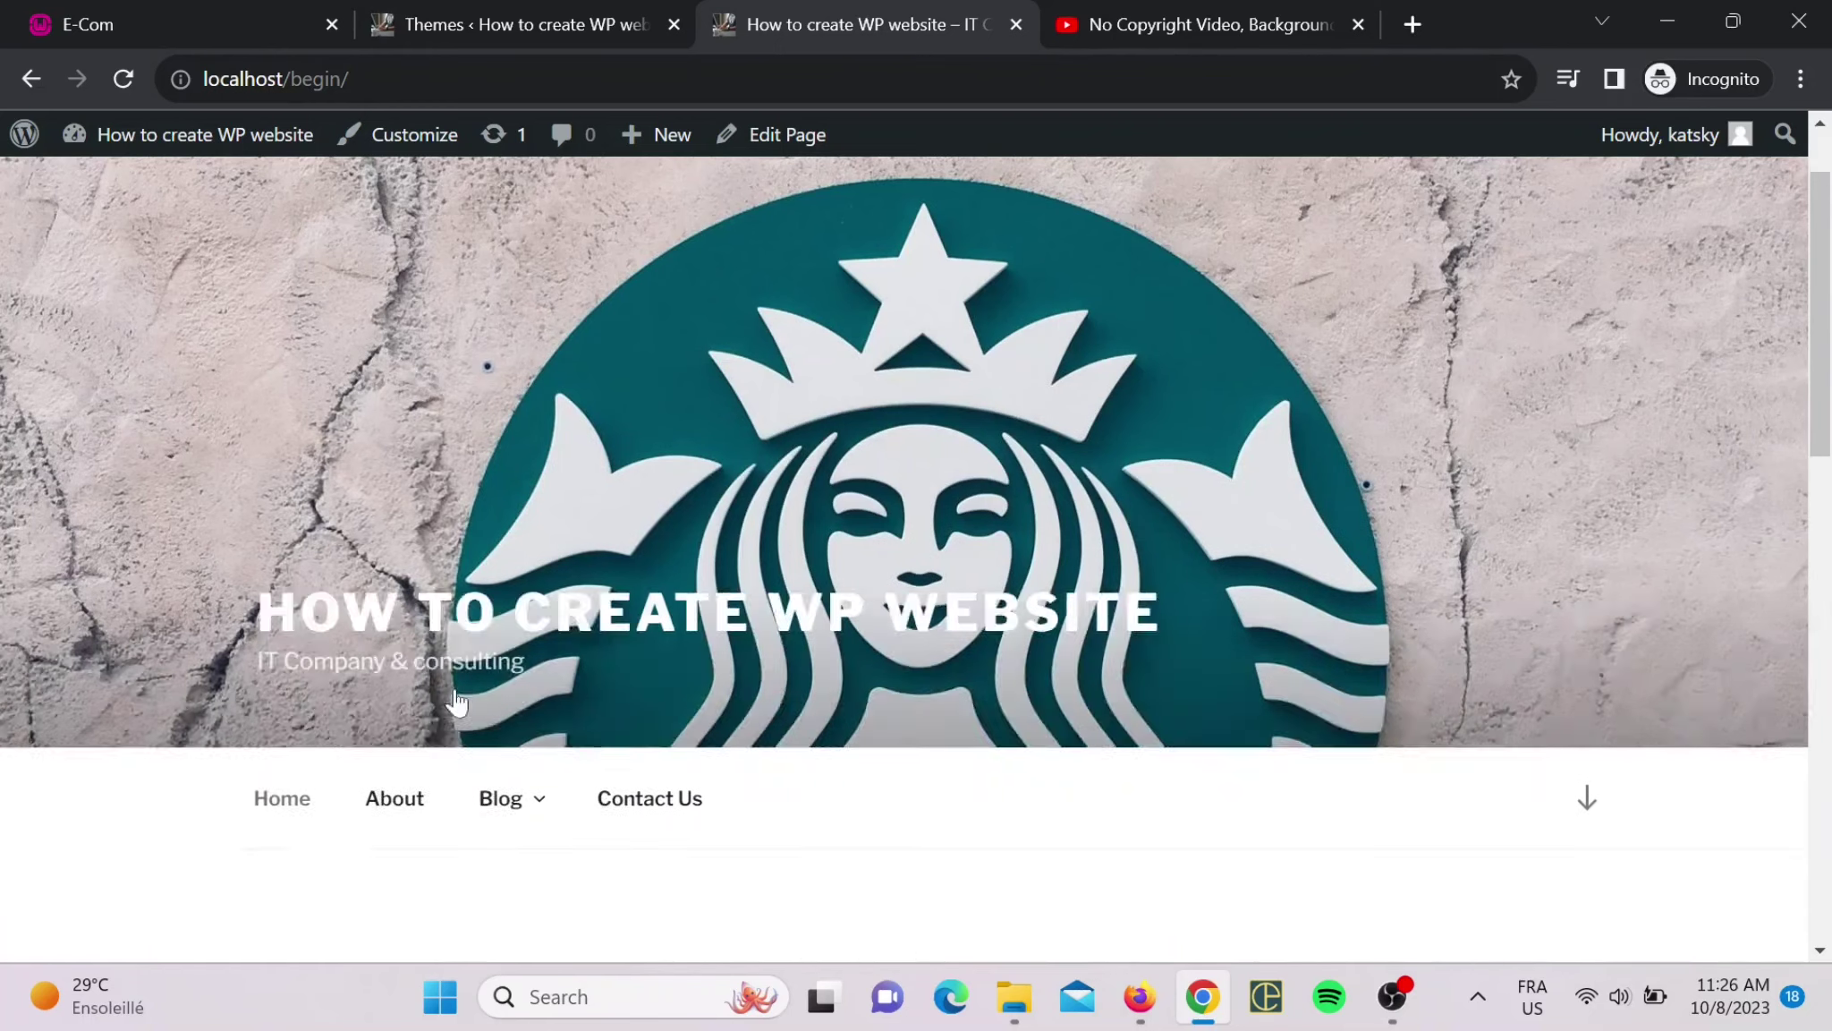
pyautogui.scroll(-6, 988, 649)
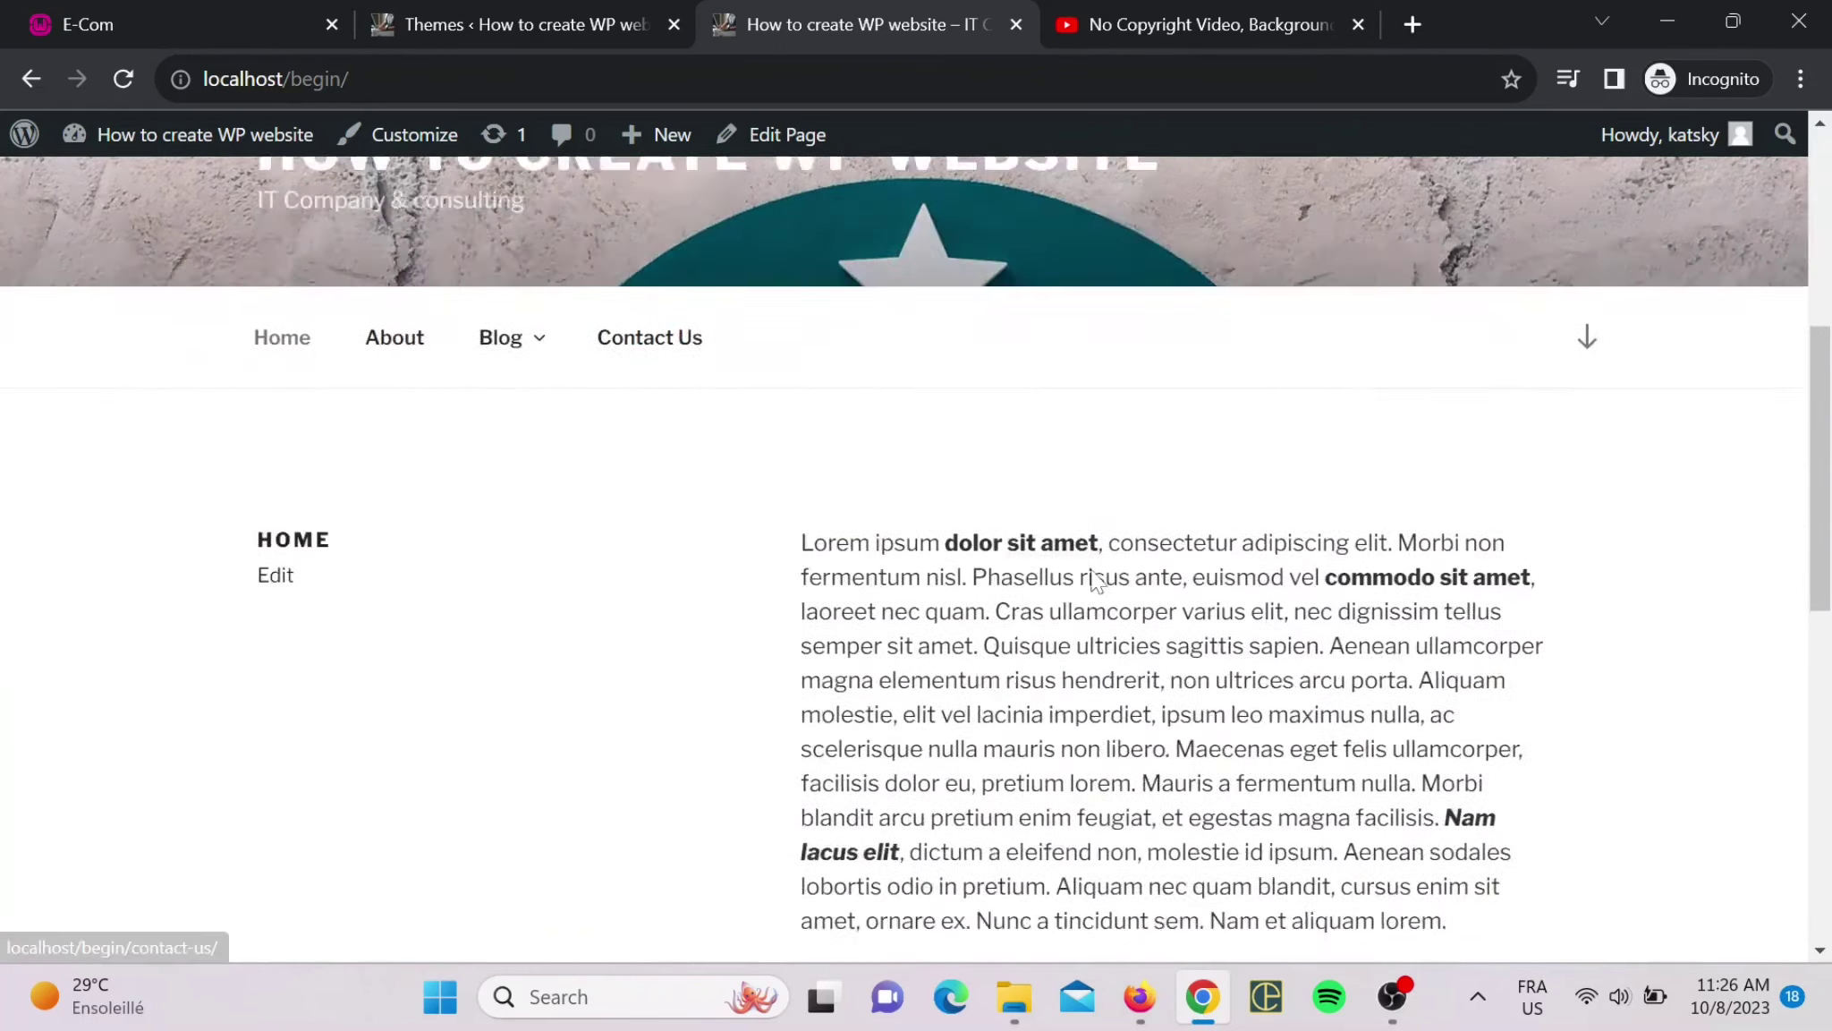
pyautogui.scroll(-1, 560, 768)
pyautogui.scroll(6, 573, 833)
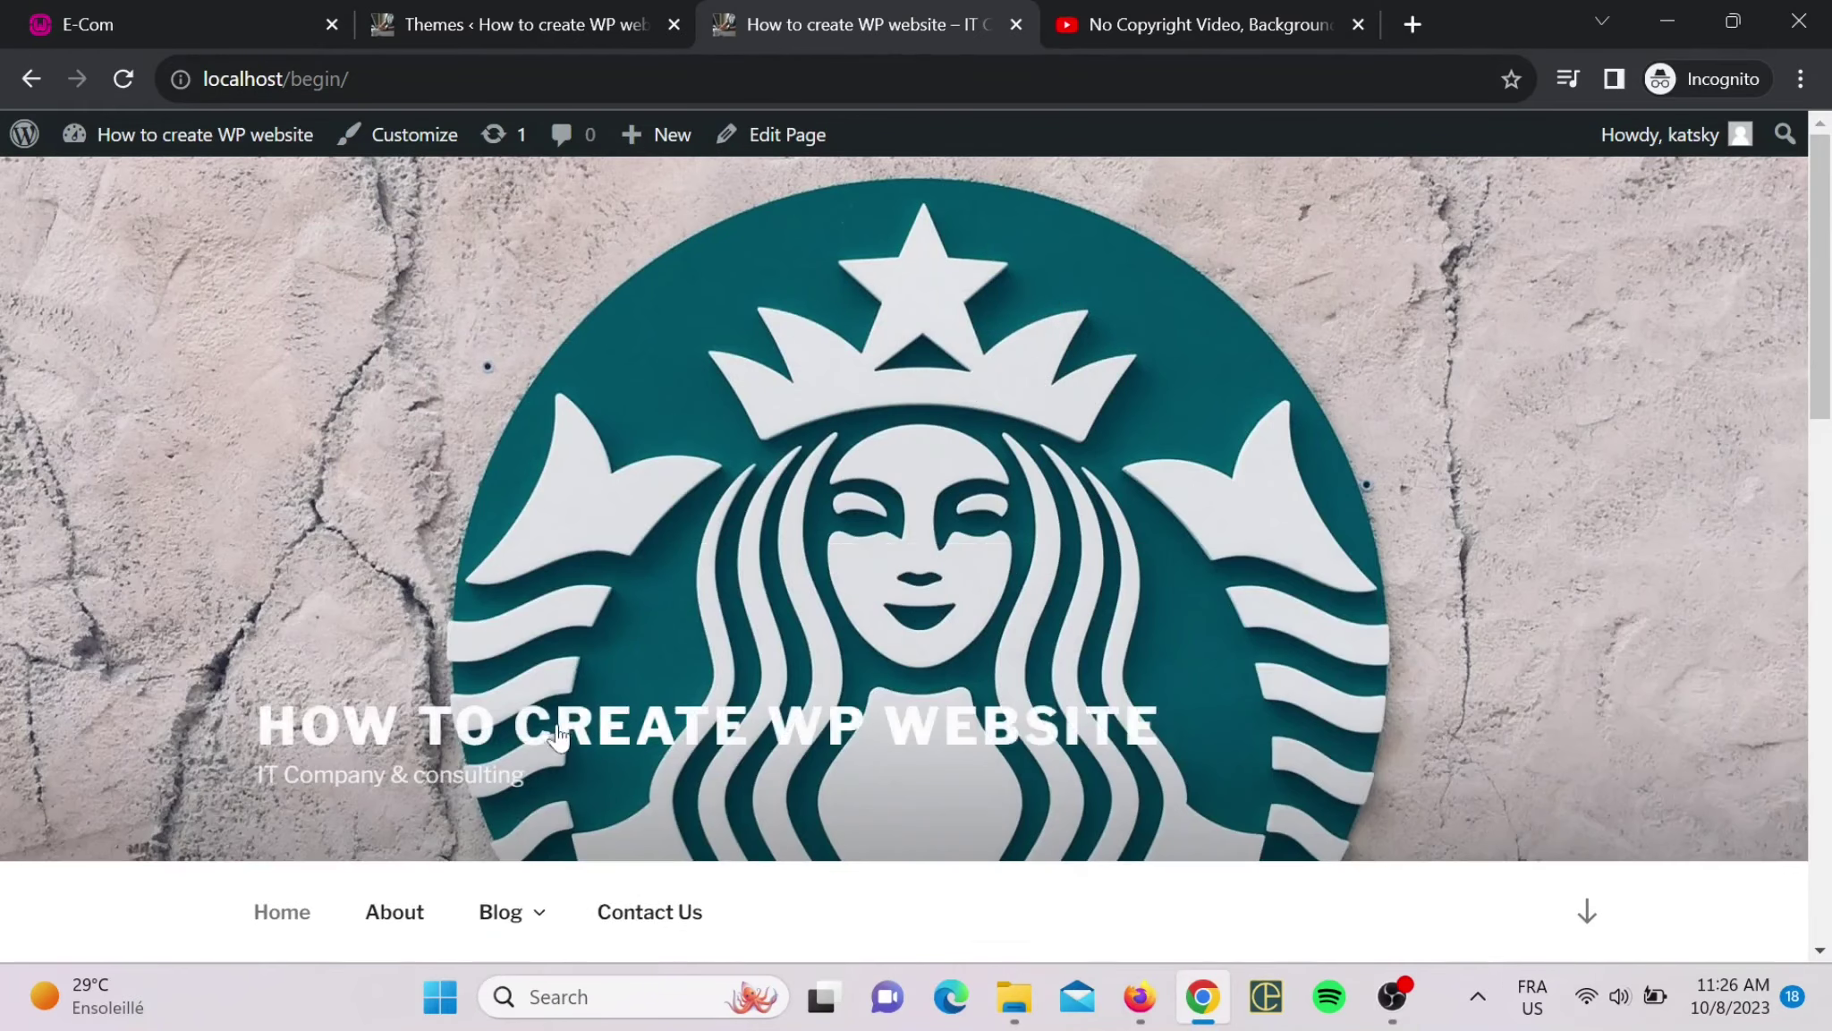
pyautogui.scroll(-4, 597, 899)
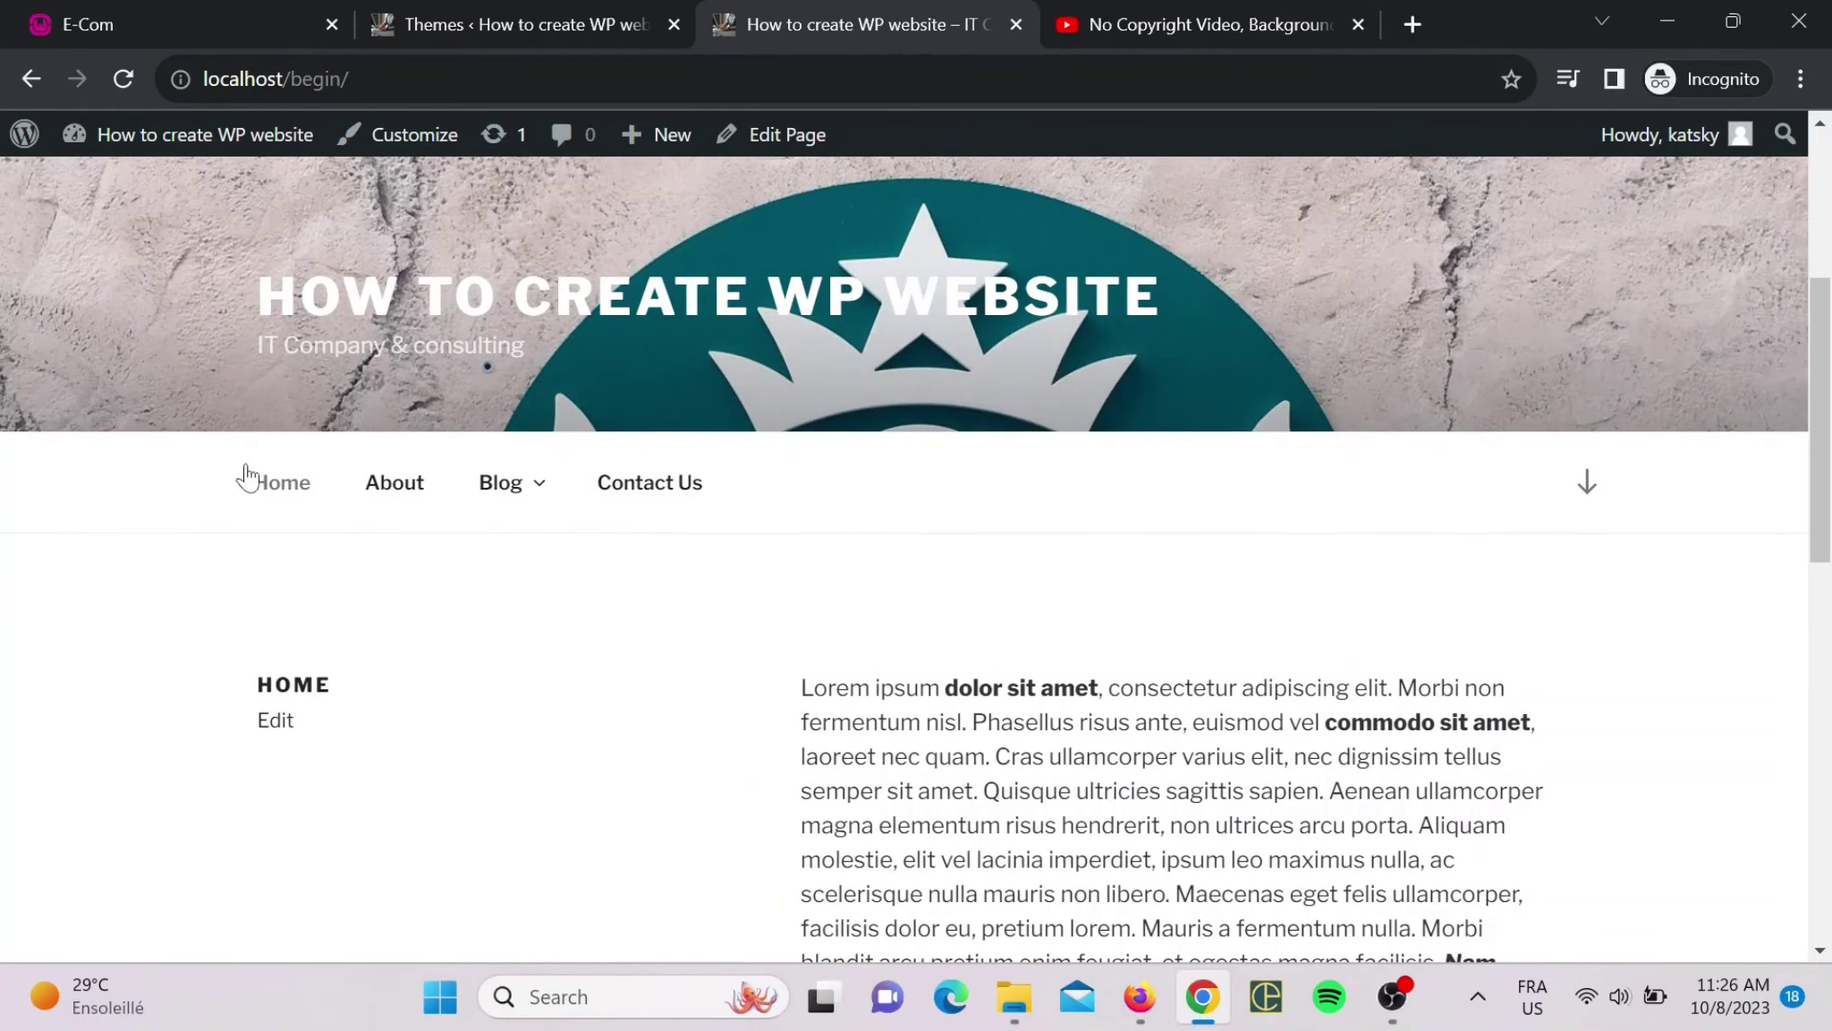
pyautogui.scroll(-3, 624, 689)
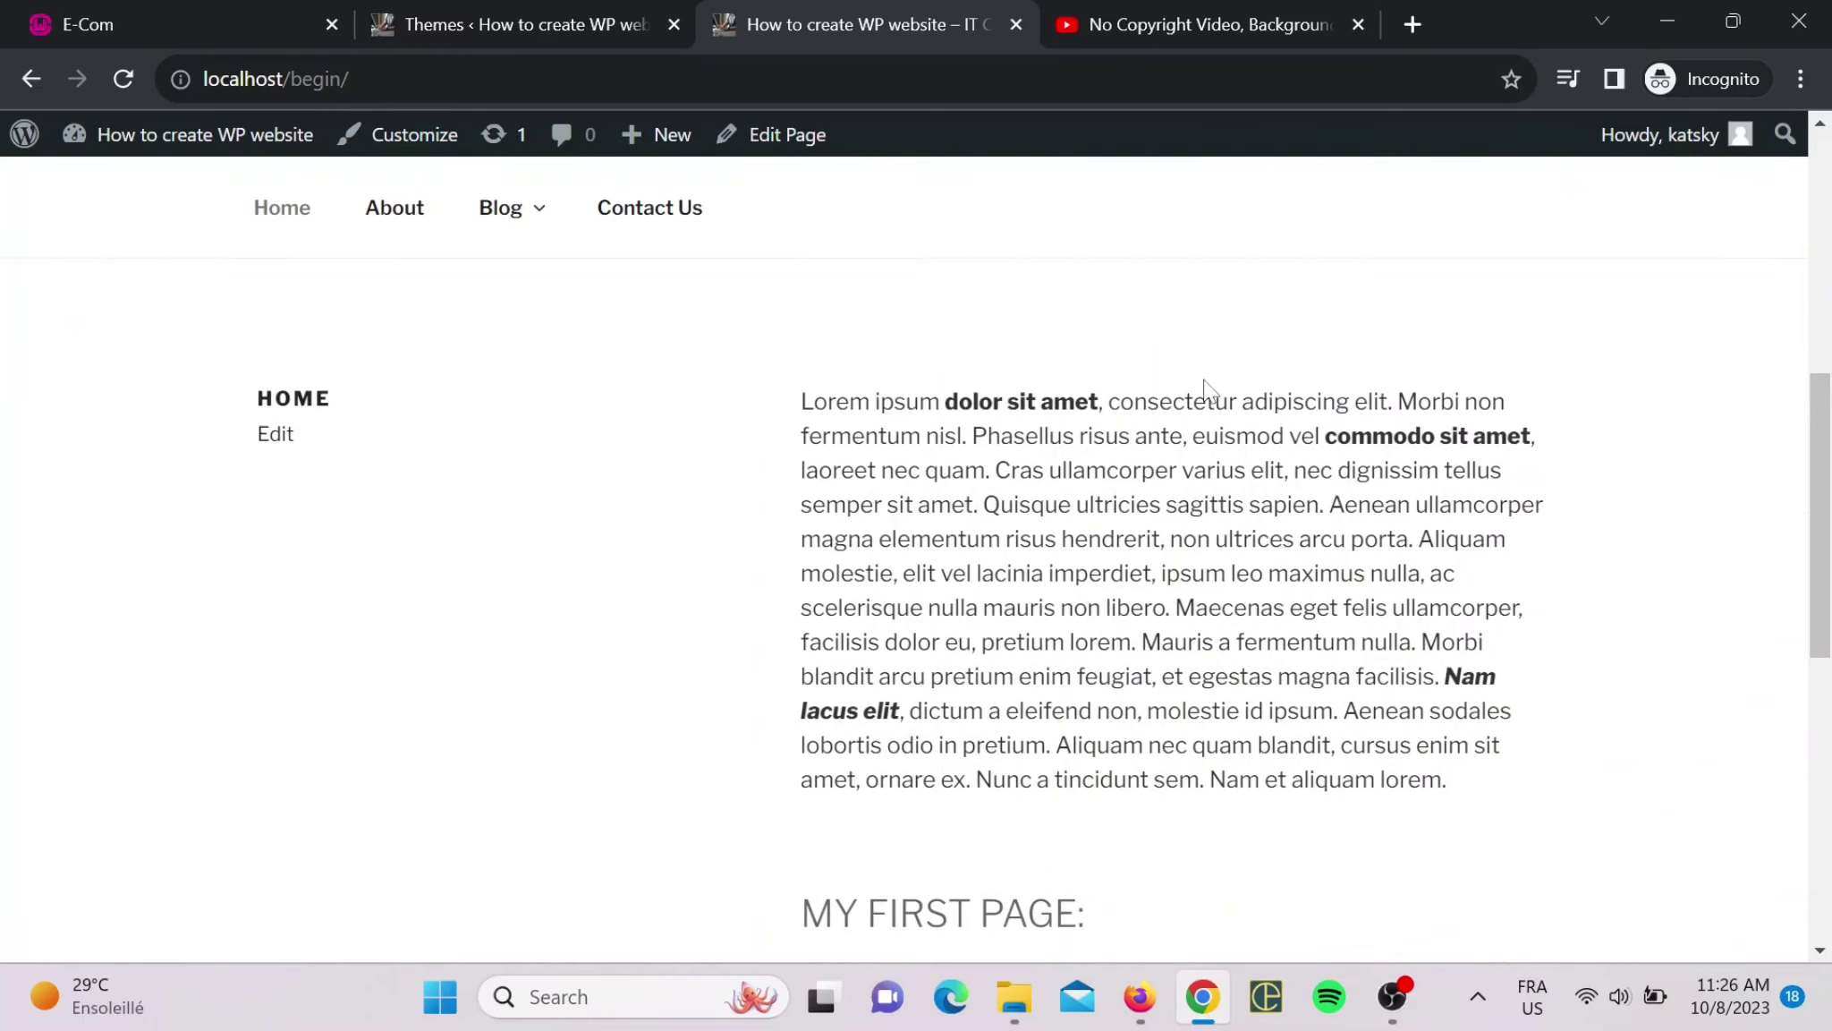
pyautogui.scroll(3, 908, 519)
pyautogui.scroll(-2, 908, 519)
pyautogui.scroll(4, 908, 518)
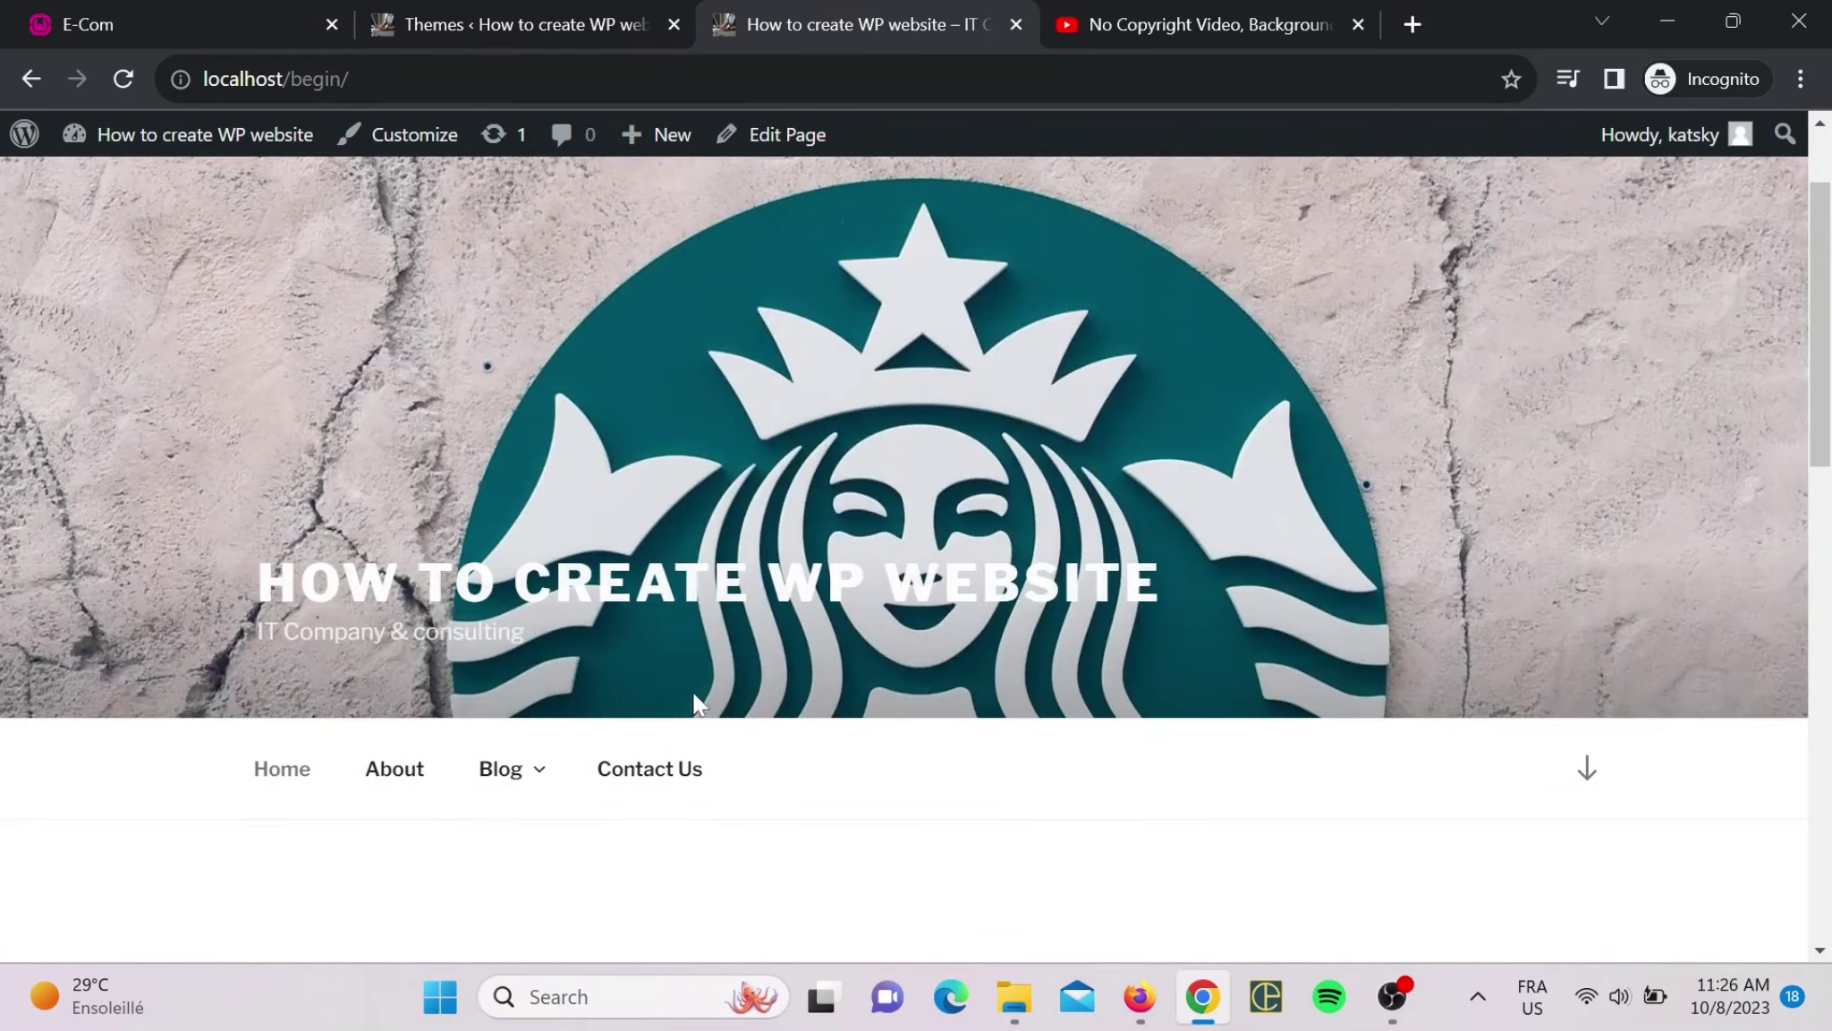
pyautogui.click(682, 810)
# - Review the Contact Us page's email, phone and address, then return Home and to the admin Themes tab
pyautogui.scroll(-2, 456, 452)
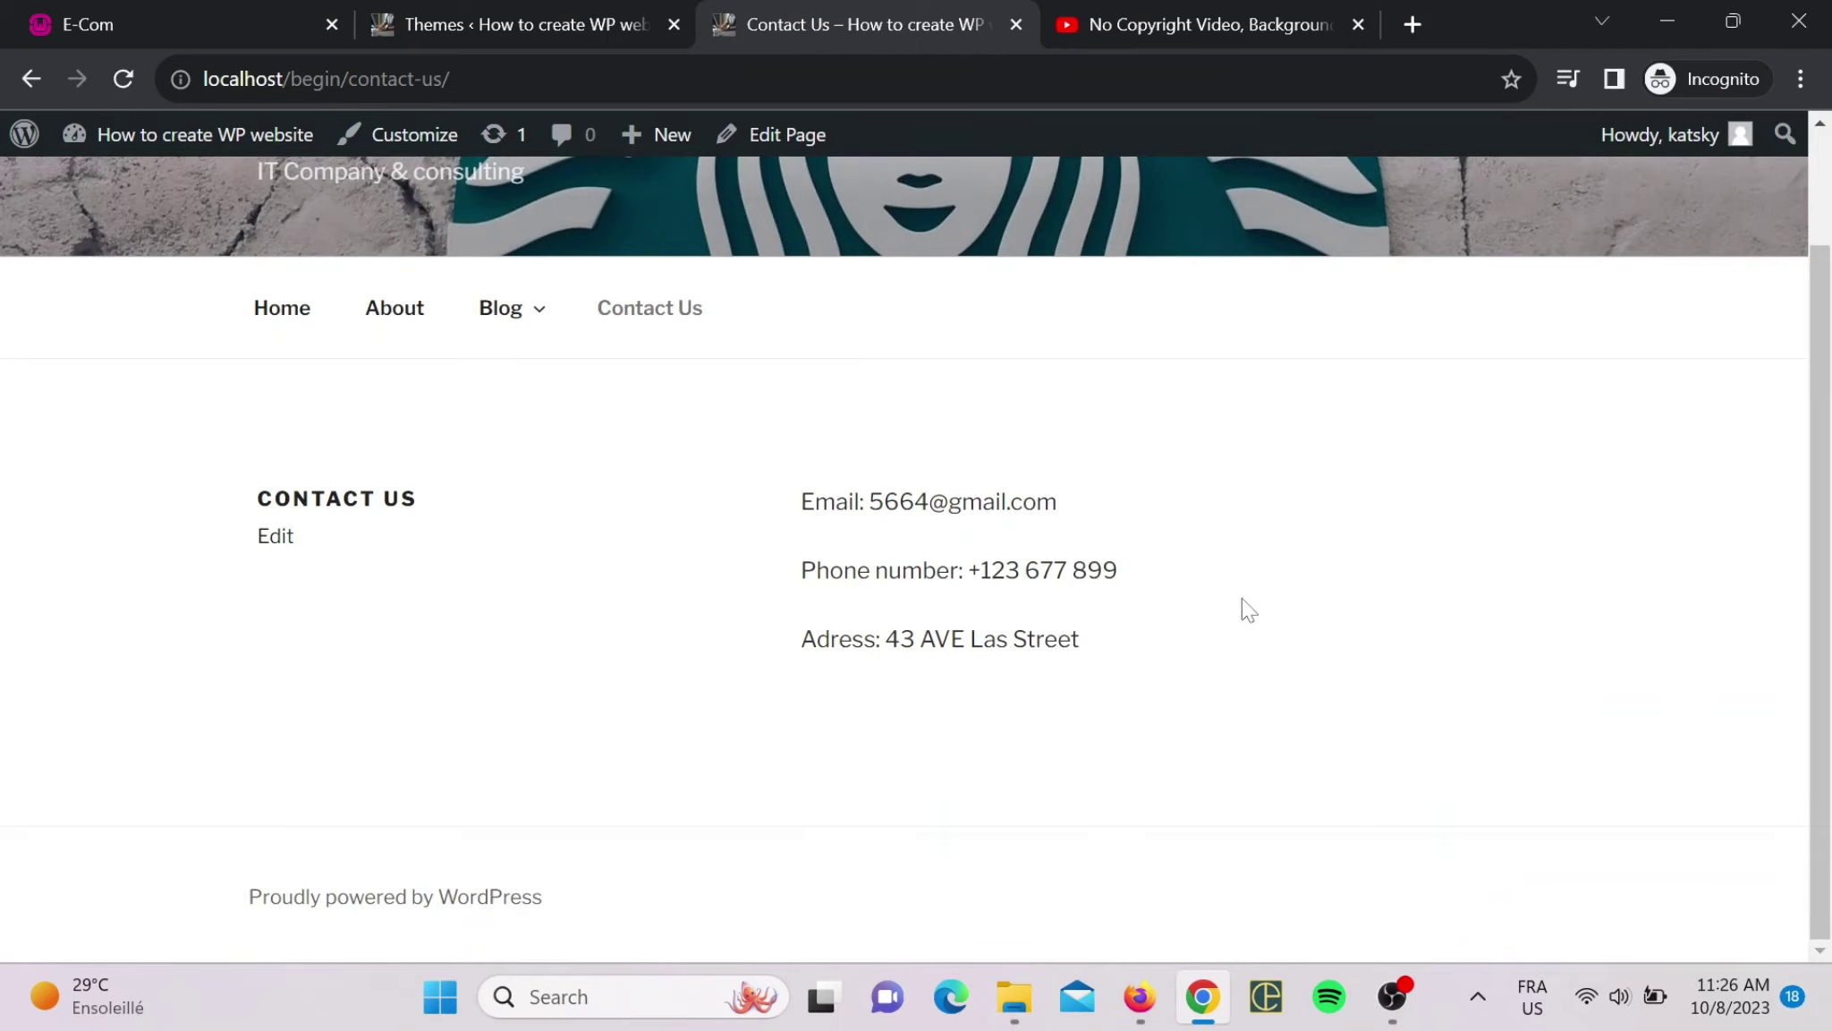
pyautogui.scroll(2, 894, 555)
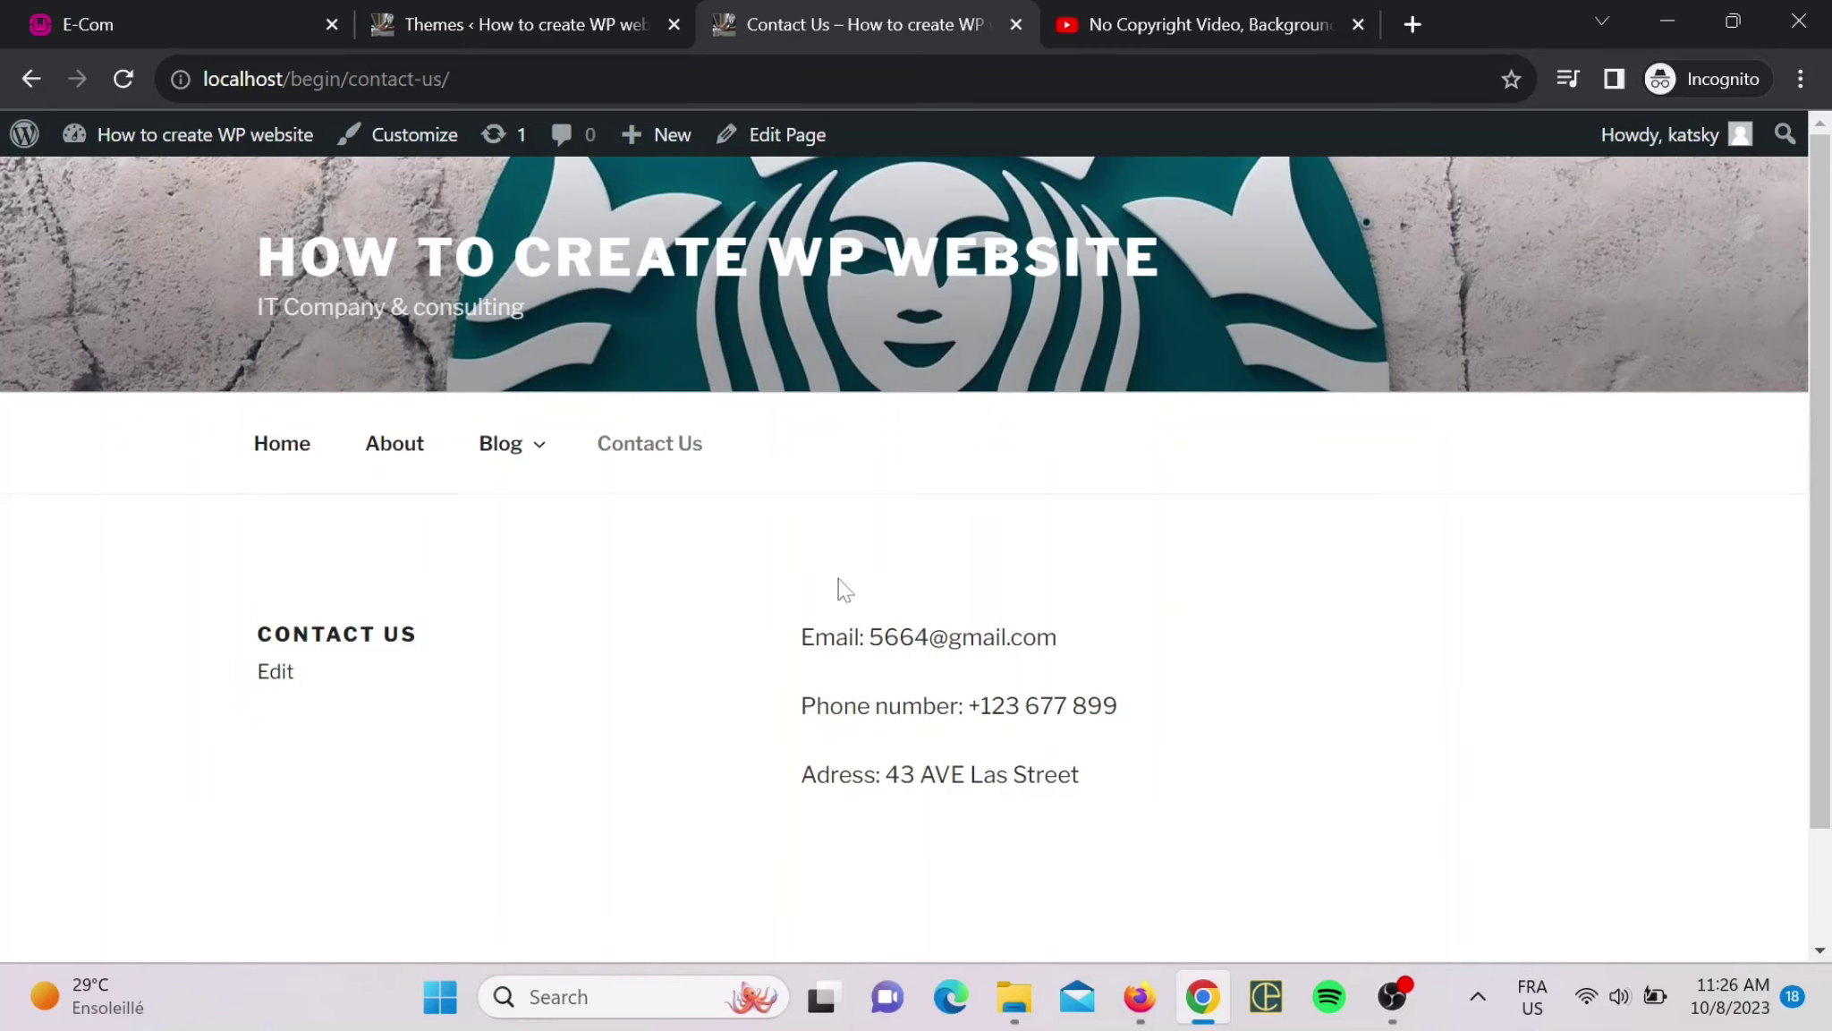
pyautogui.click(281, 444)
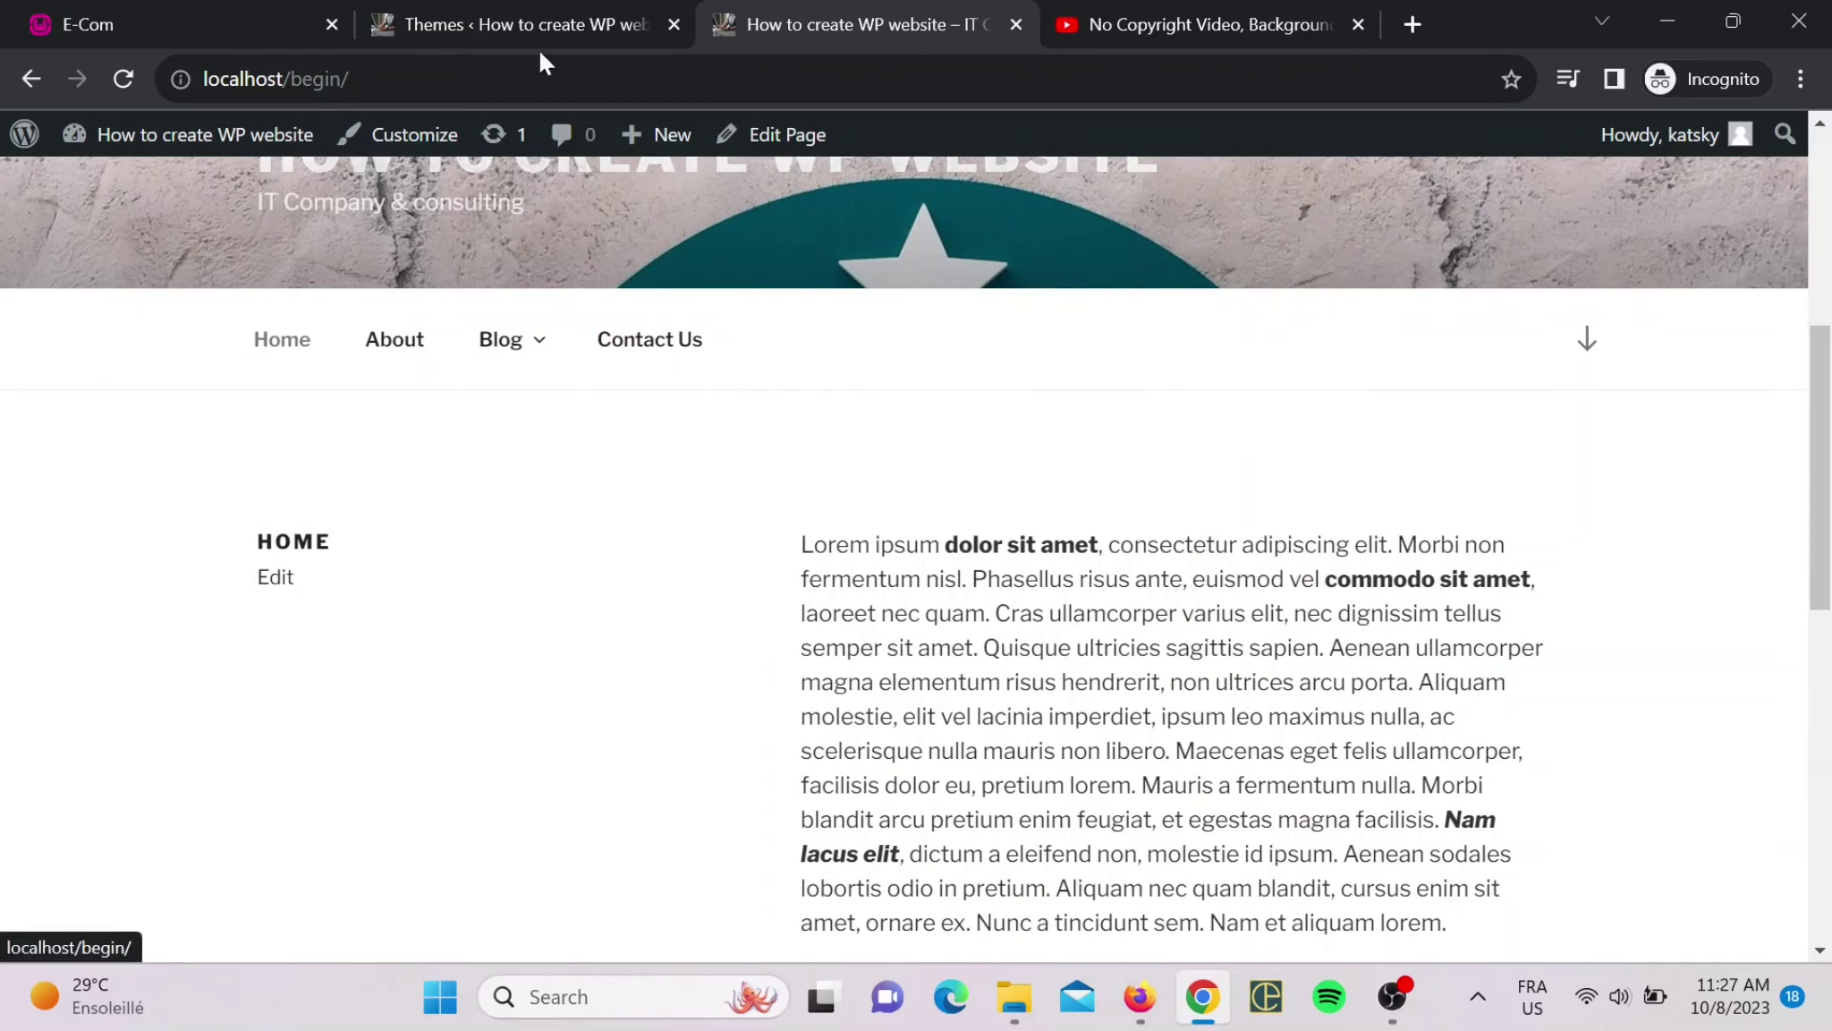
pyautogui.click(539, 4)
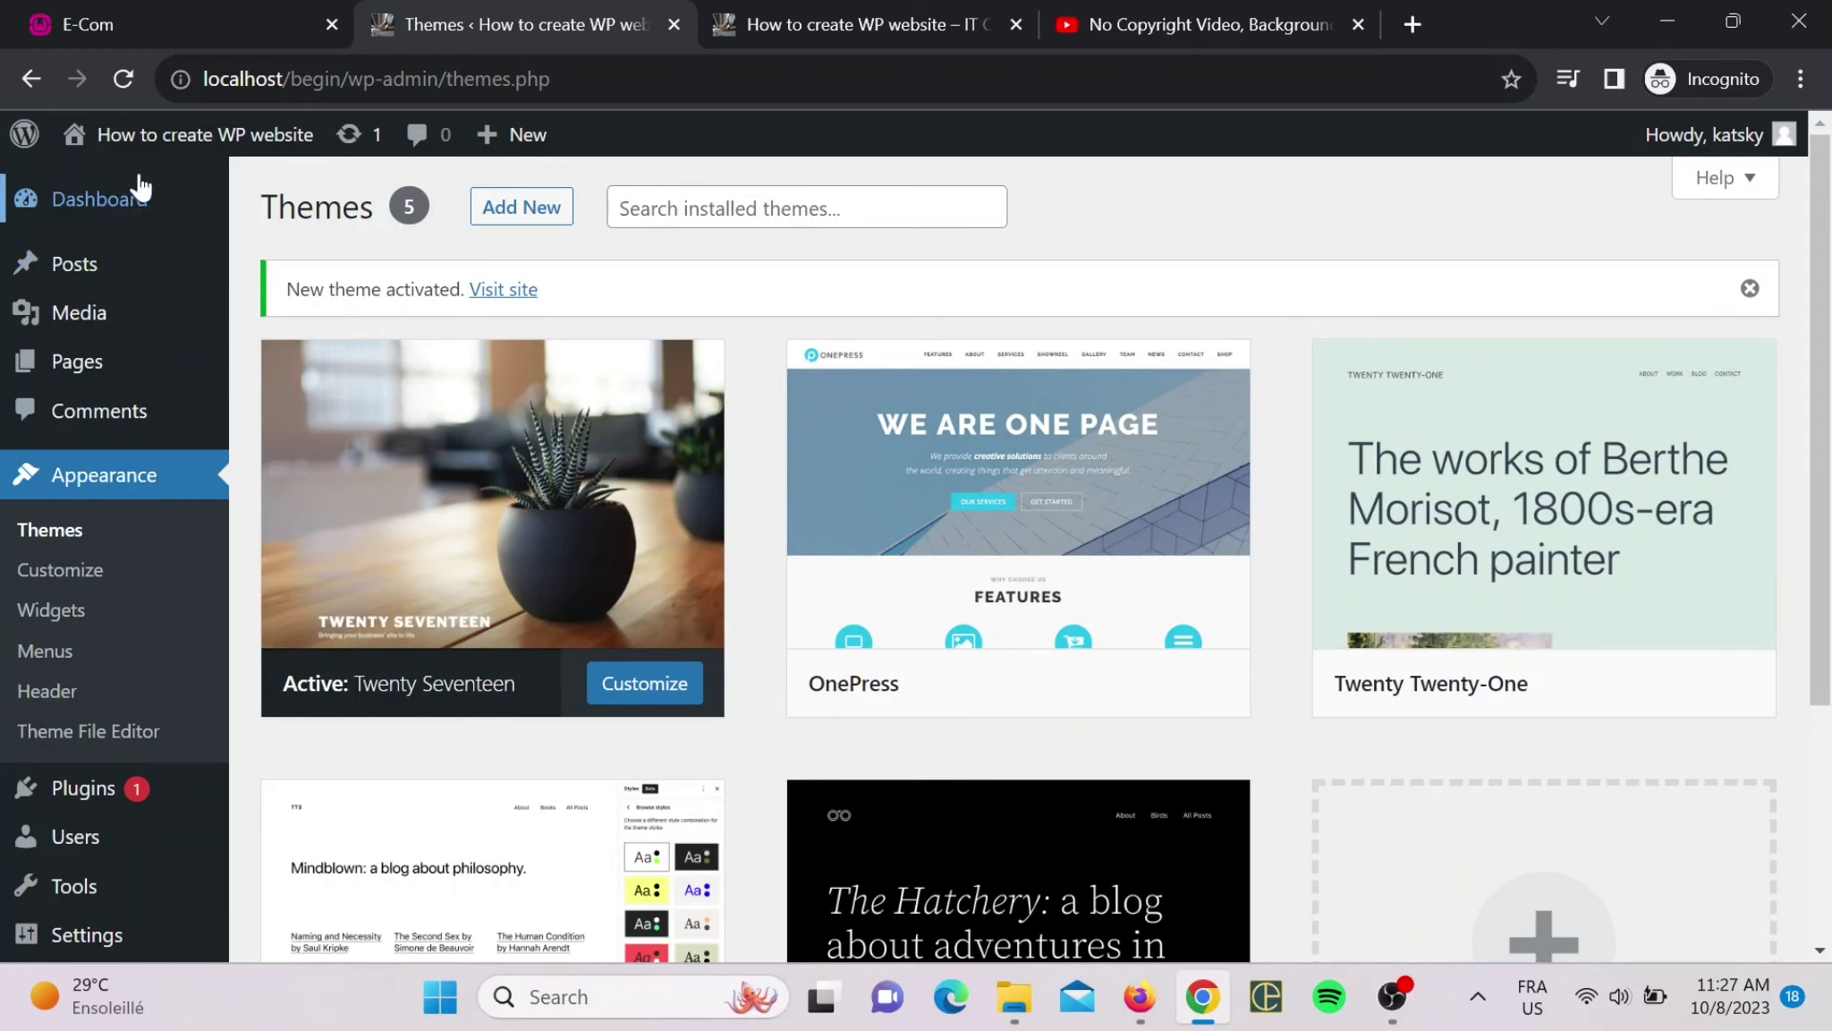
# - Bulk-delete the Akismet Anti-Spam and Hello Dolly plugins, then go to Add New plugins
pyautogui.click(100, 198)
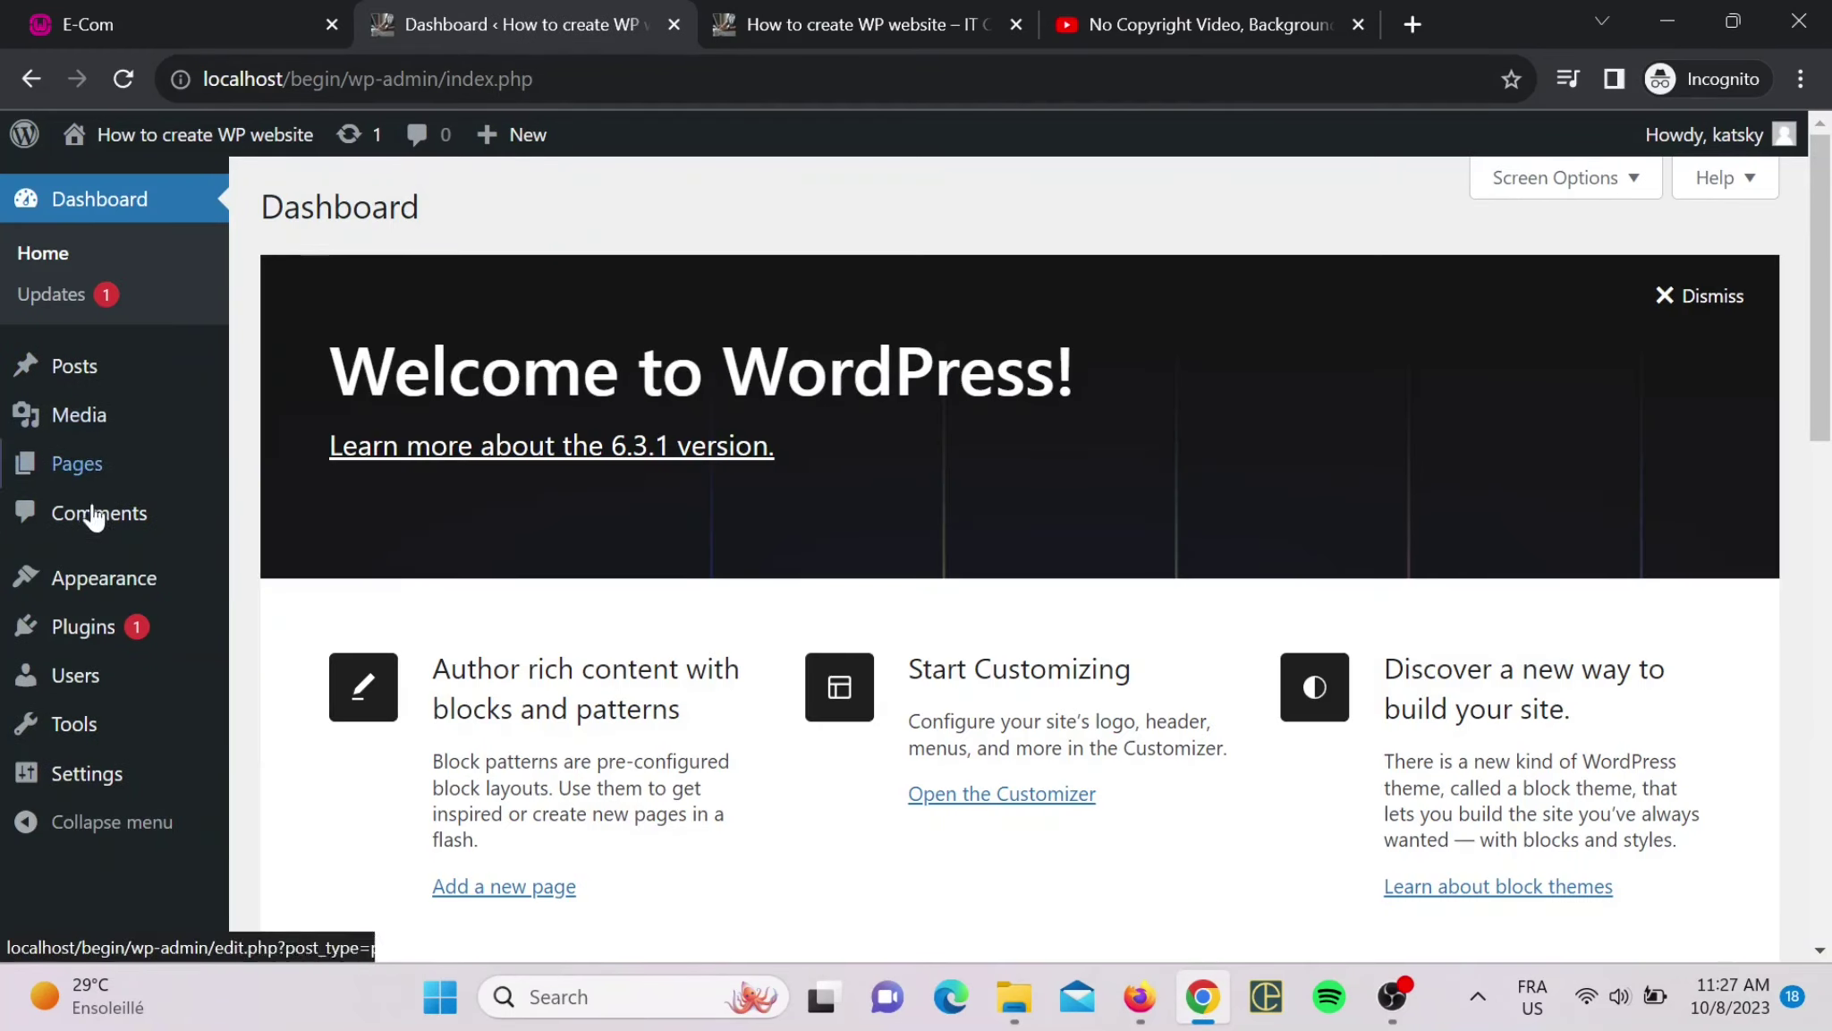
pyautogui.click(87, 642)
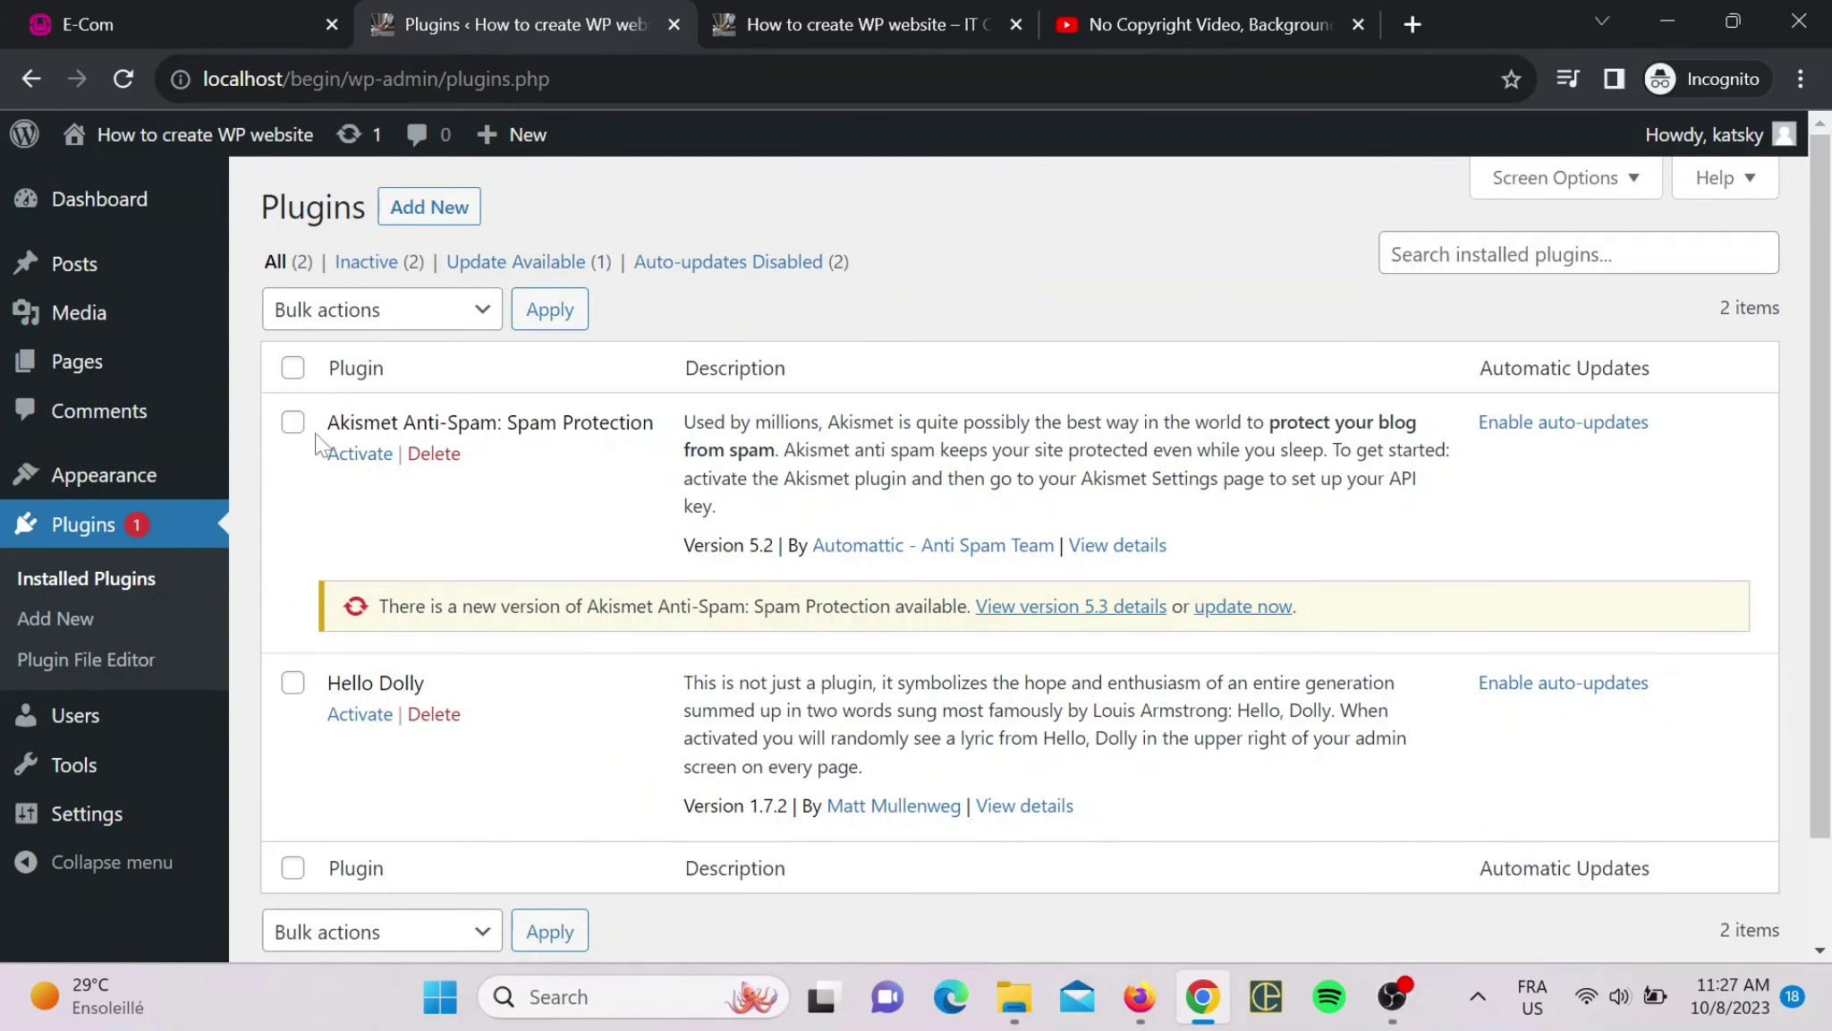
pyautogui.click(293, 682)
pyautogui.click(414, 313)
pyautogui.click(300, 457)
pyautogui.click(553, 314)
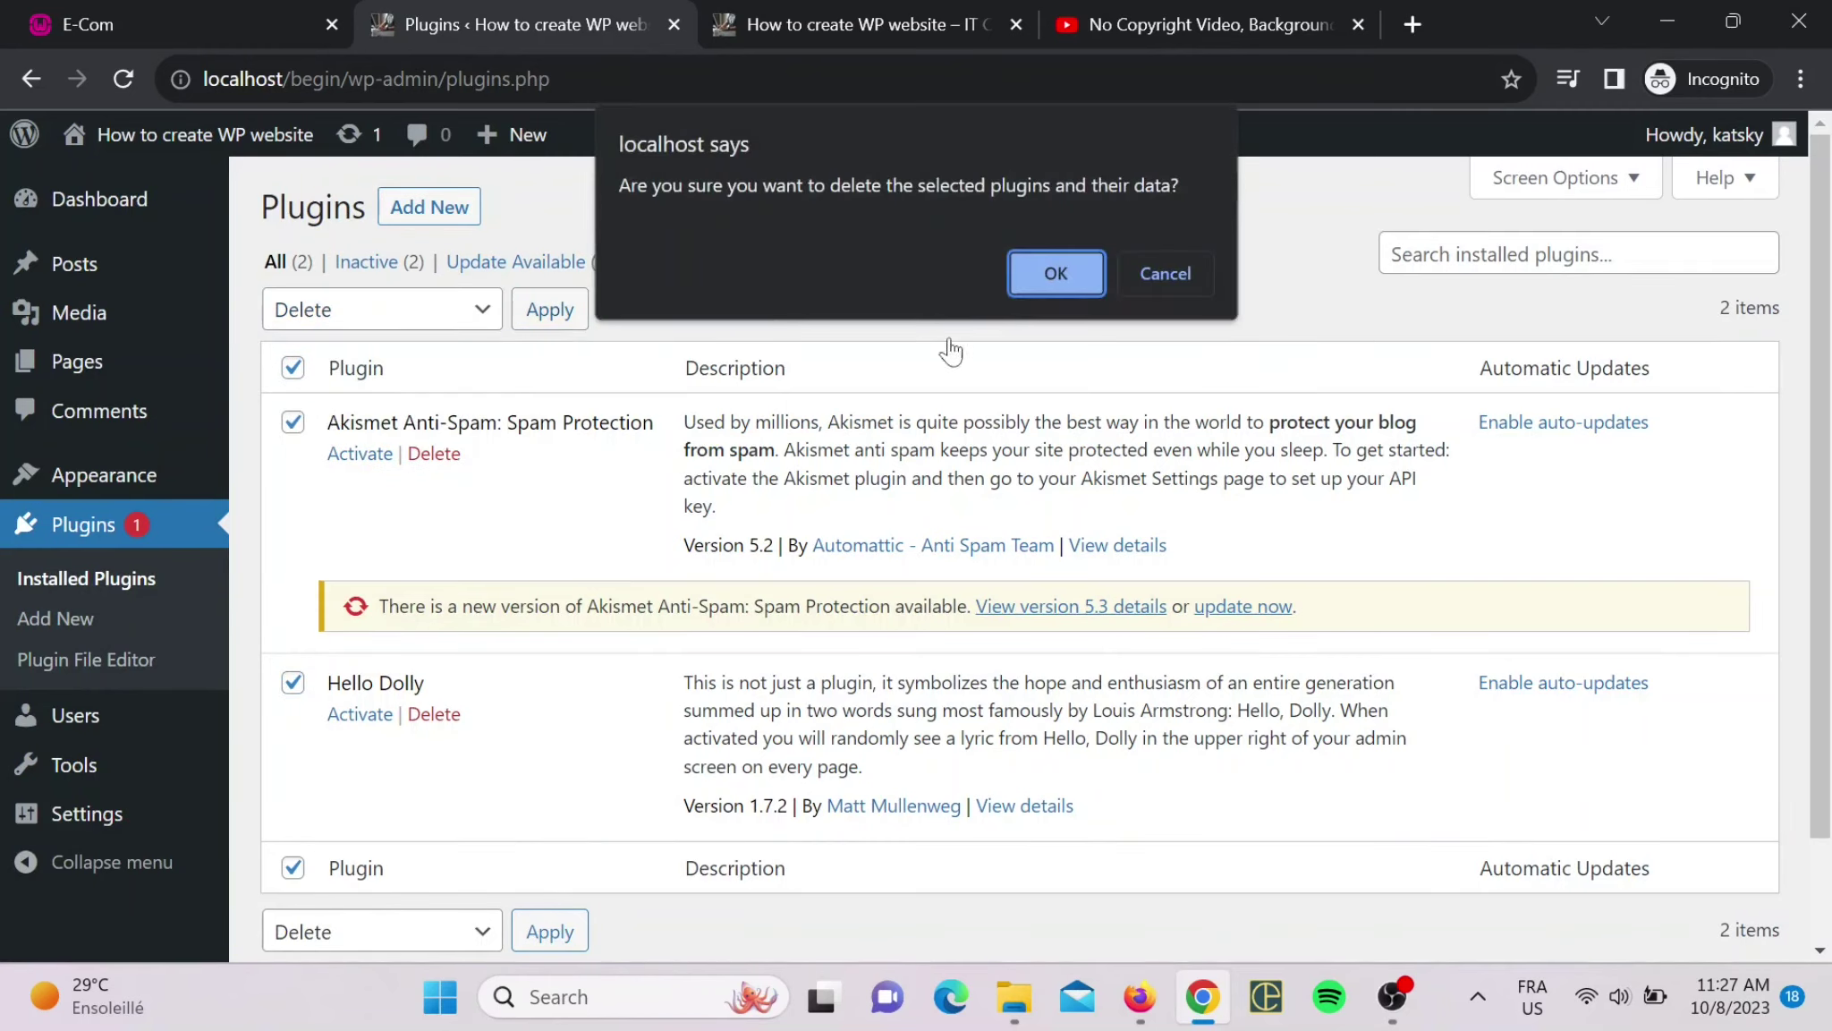
pyautogui.click(1055, 273)
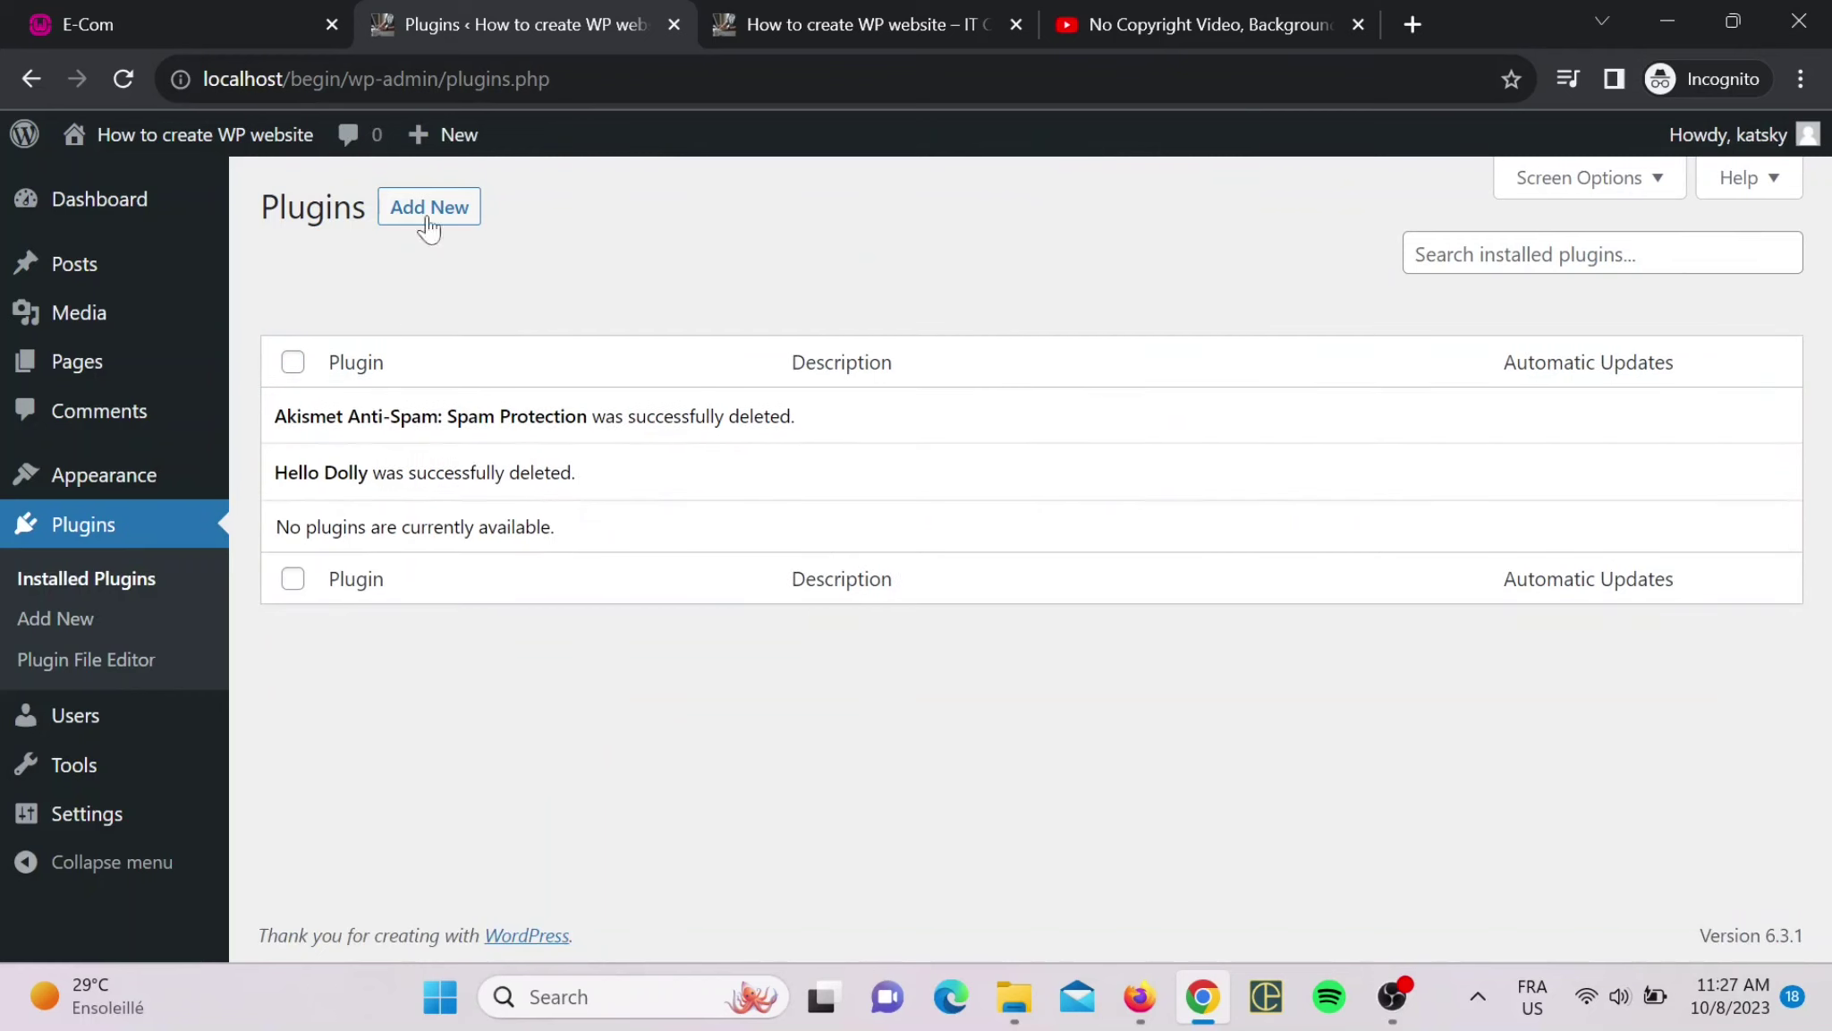
pyautogui.click(450, 219)
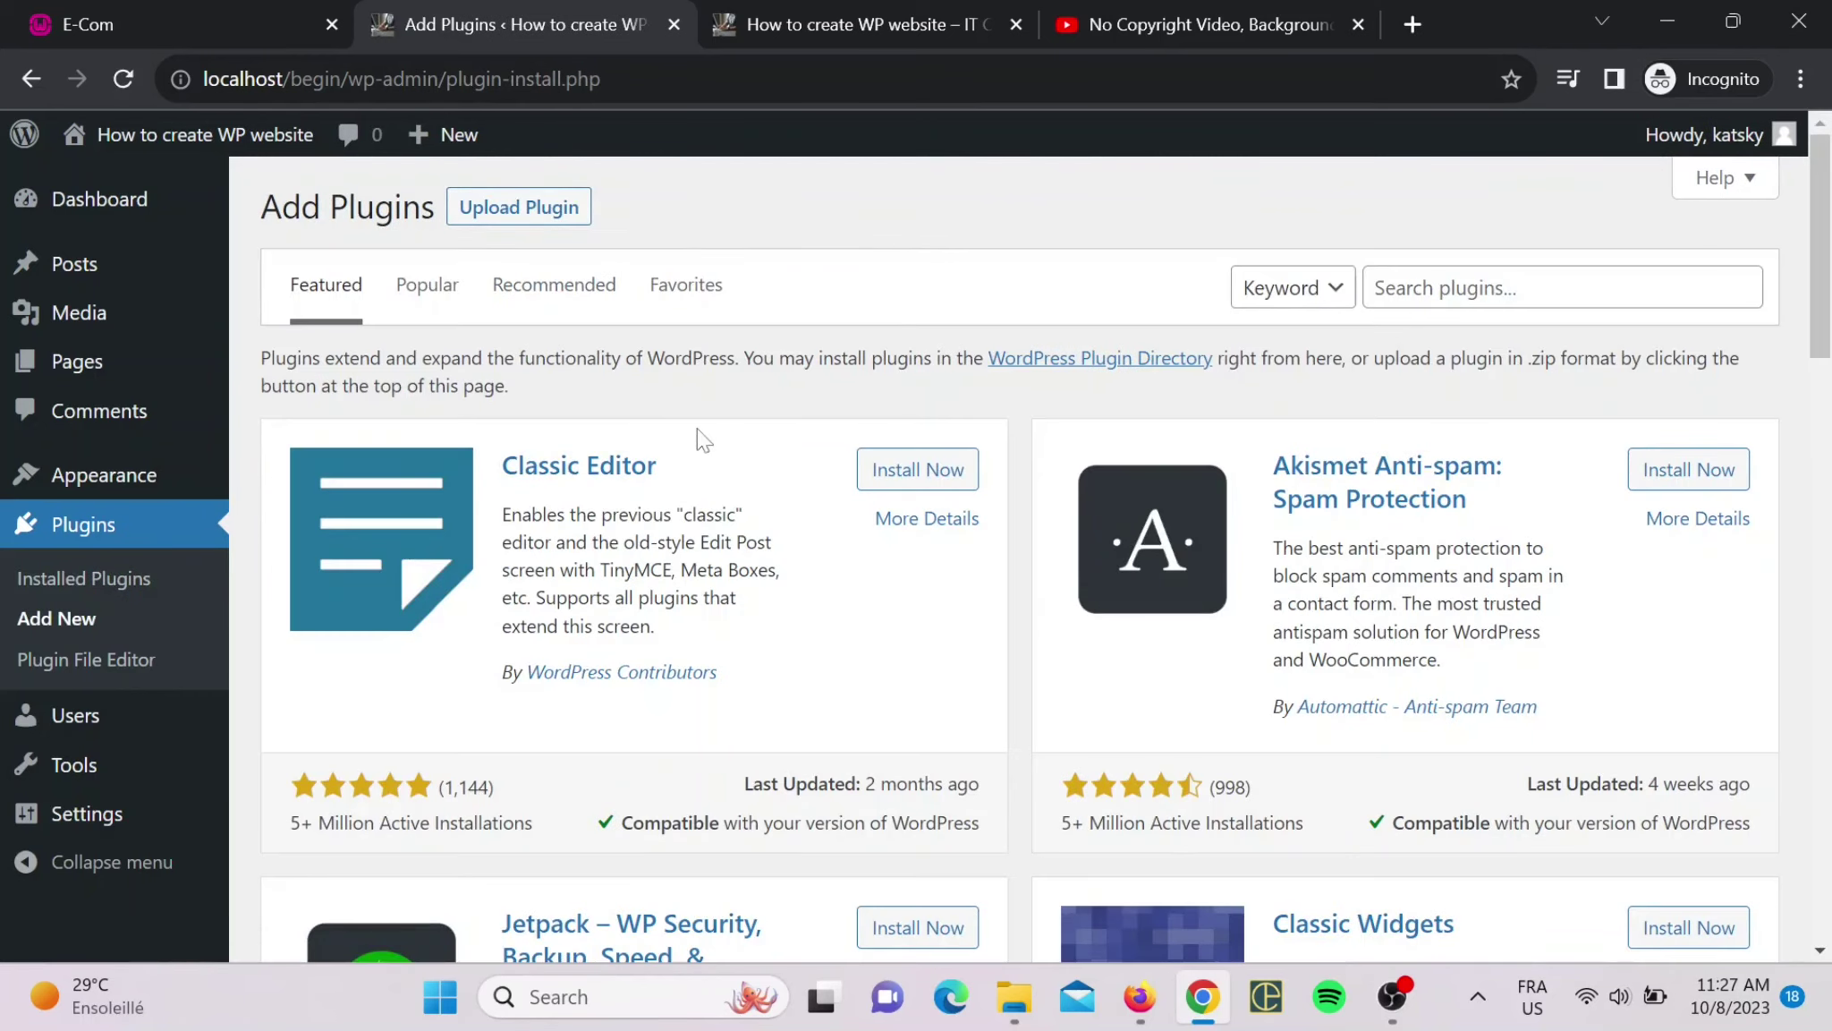
# - Switch the Add Plugins screen to the Popular plugins listing
pyautogui.scroll(-4, 687, 460)
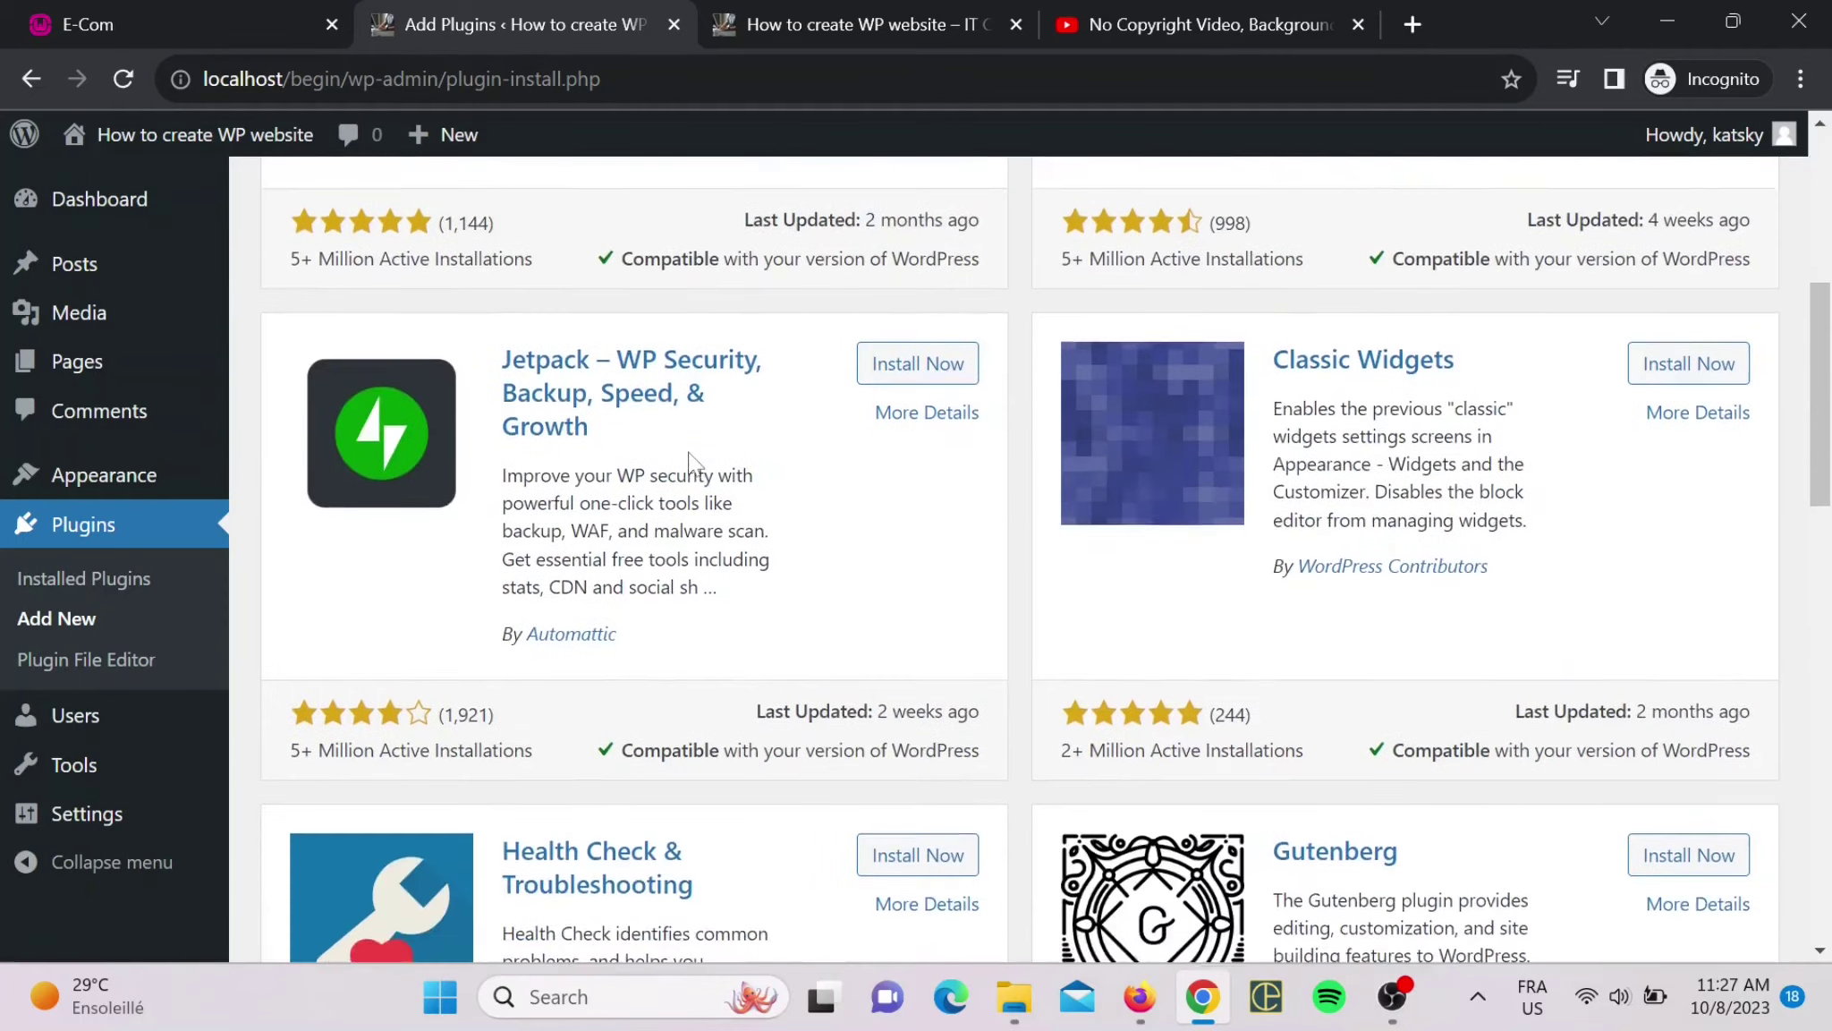
pyautogui.scroll(4, 695, 467)
pyautogui.scroll(-10, 622, 437)
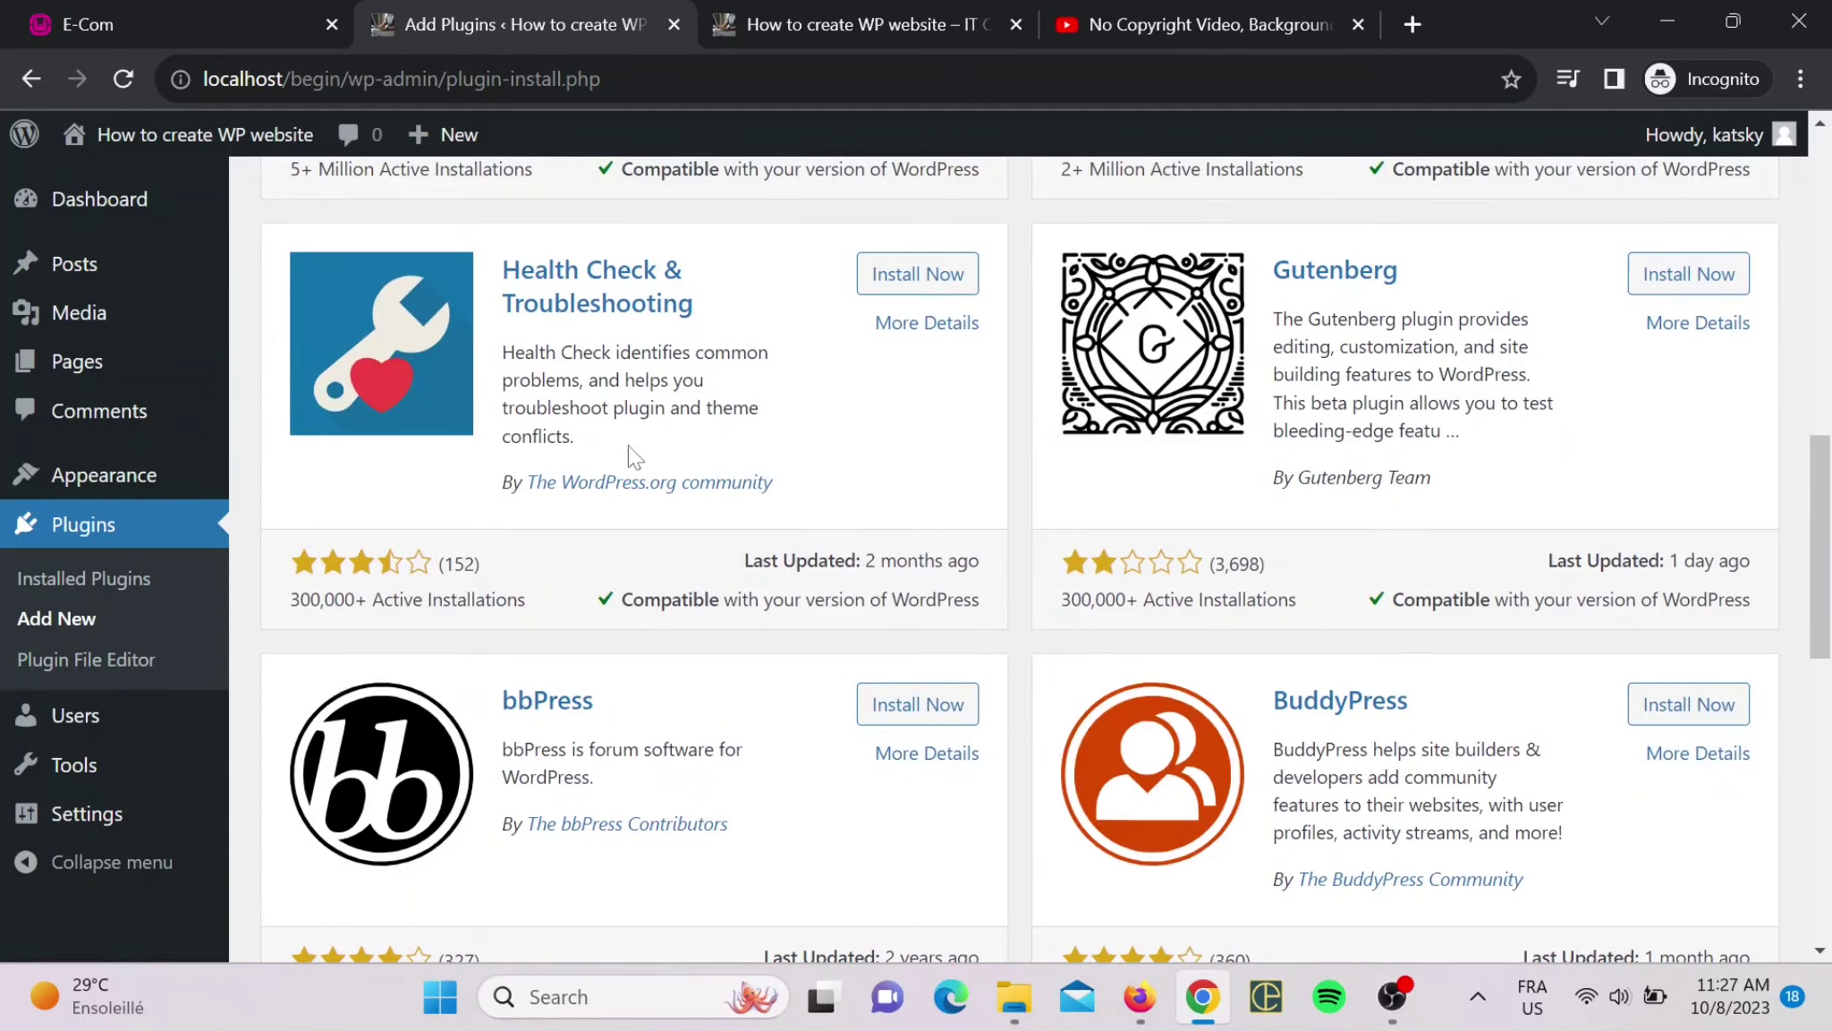
pyautogui.scroll(-3, 633, 459)
pyautogui.scroll(-6, 965, 458)
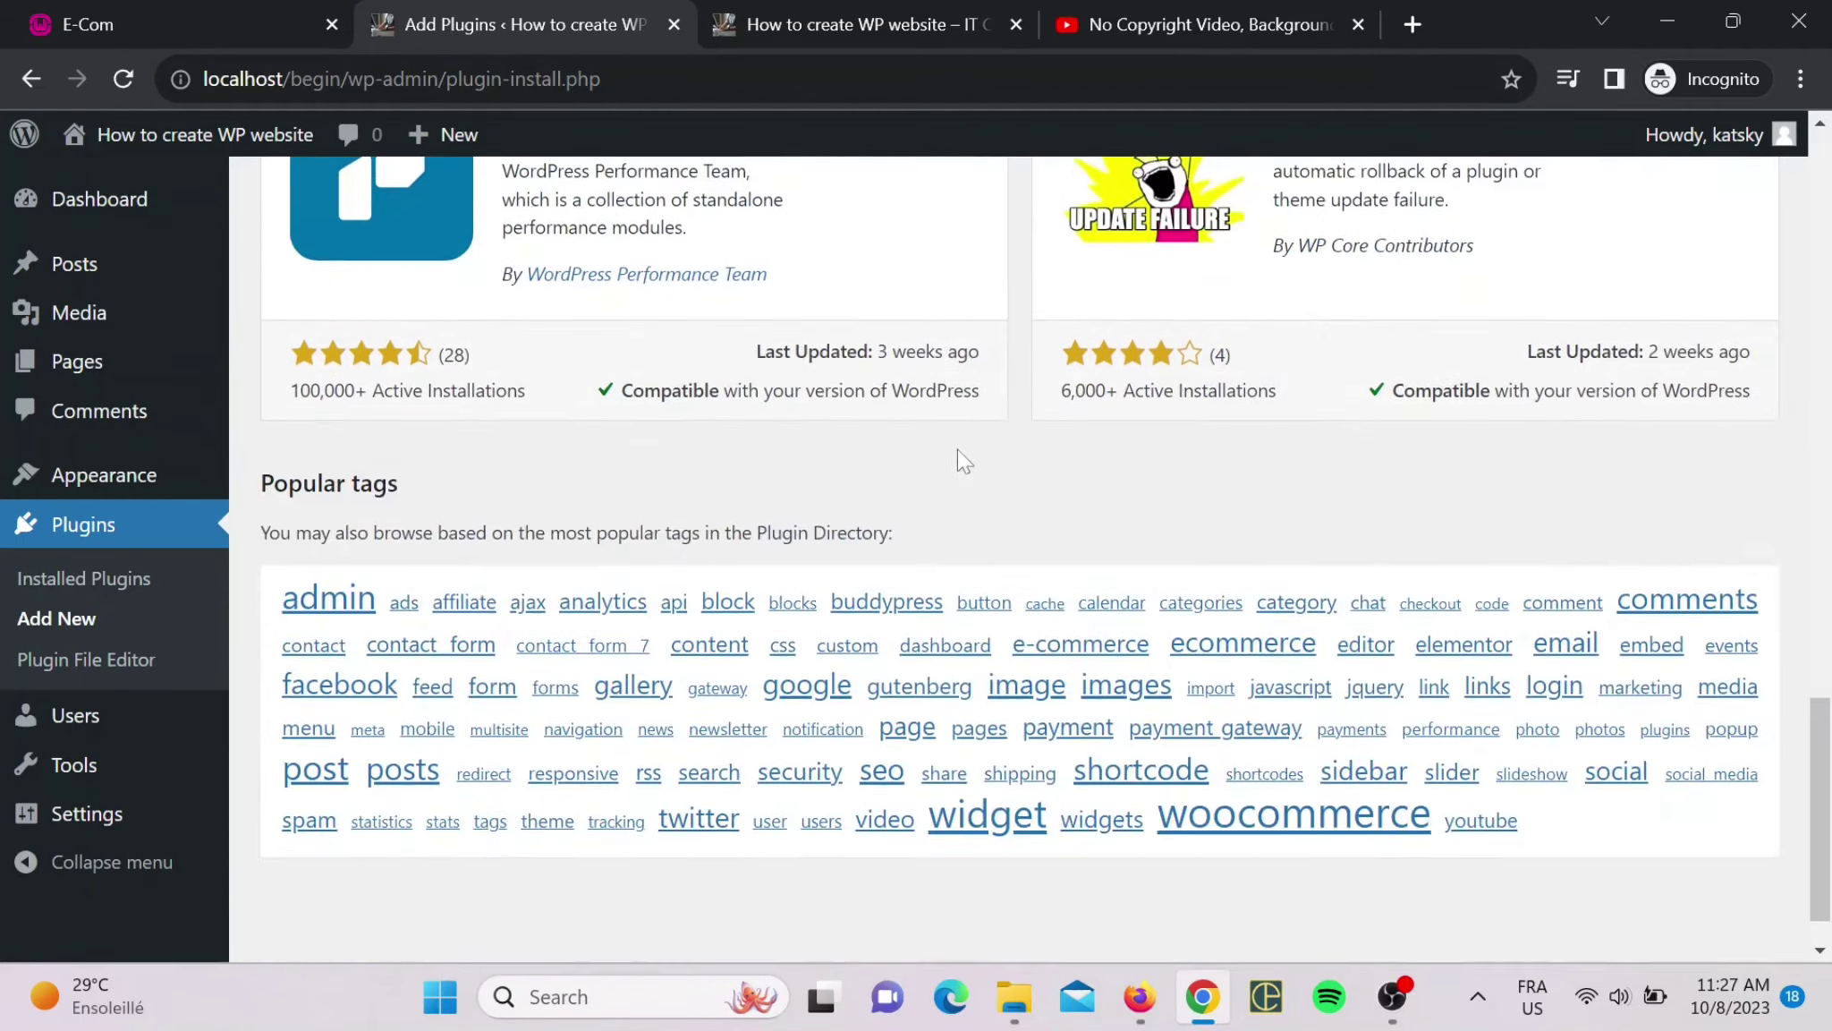
pyautogui.scroll(1, 800, 483)
pyautogui.scroll(18, 800, 483)
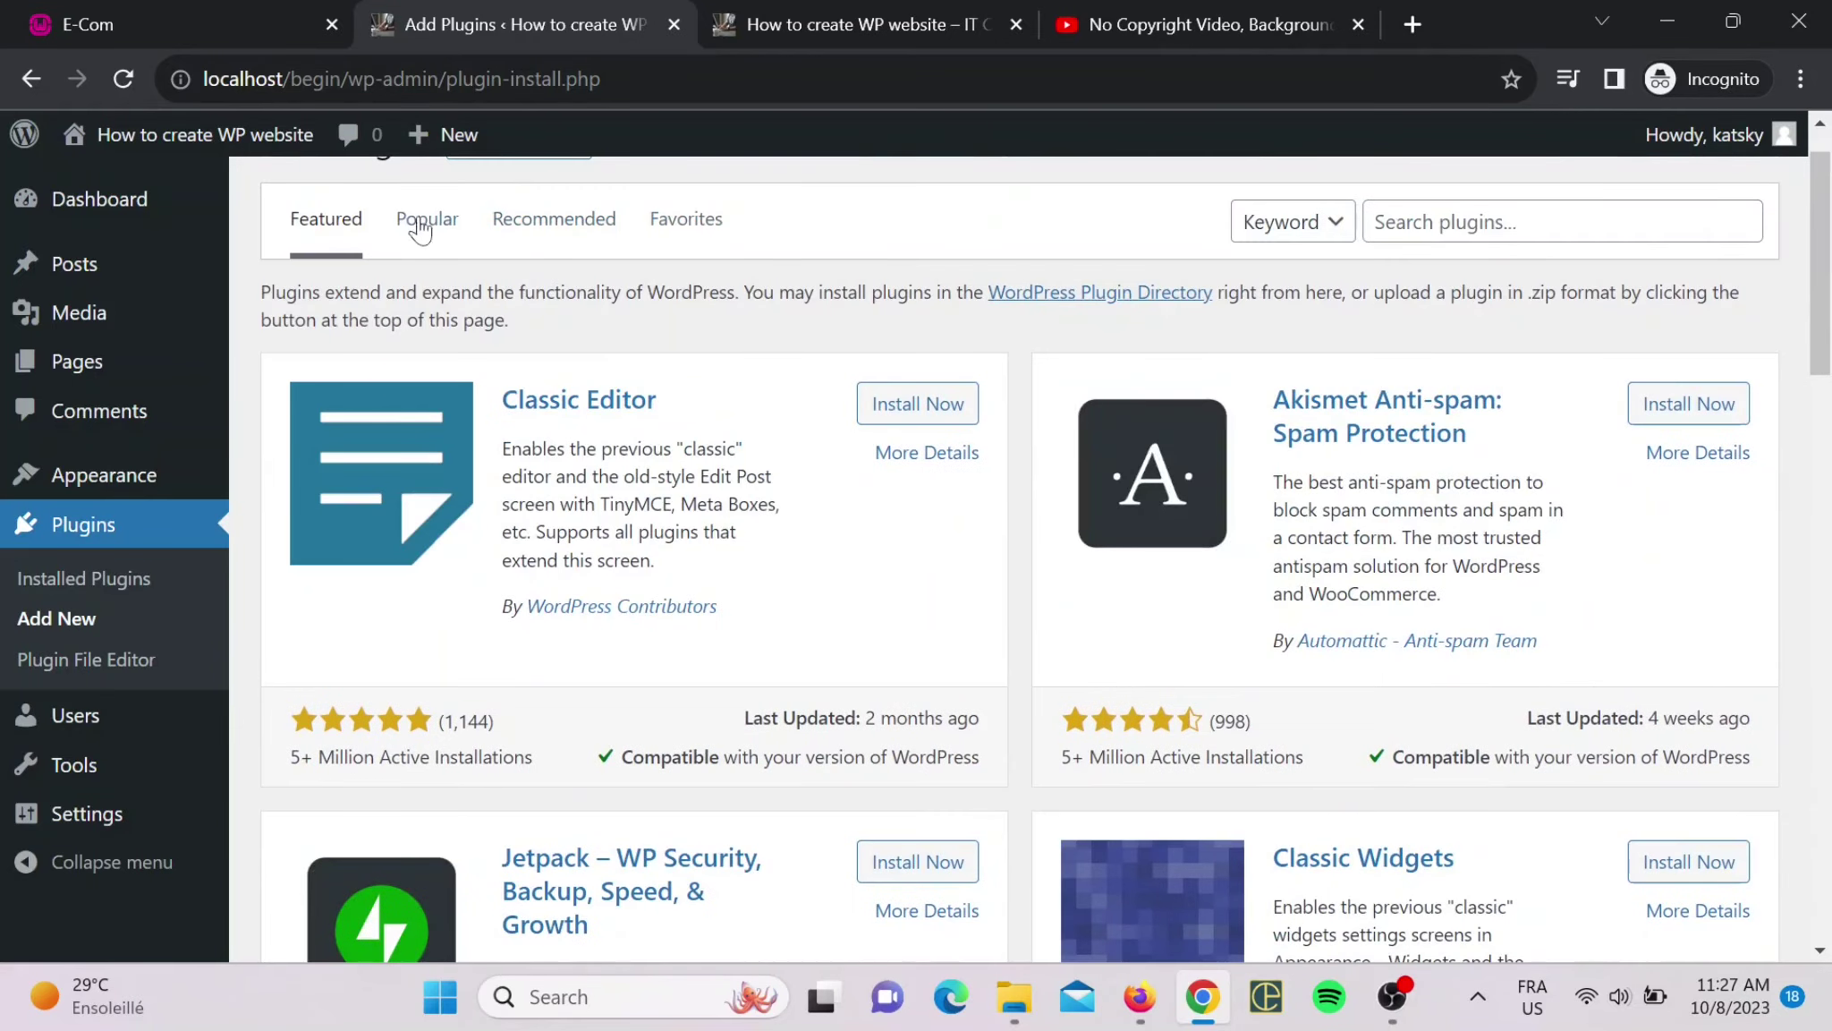
pyautogui.click(417, 219)
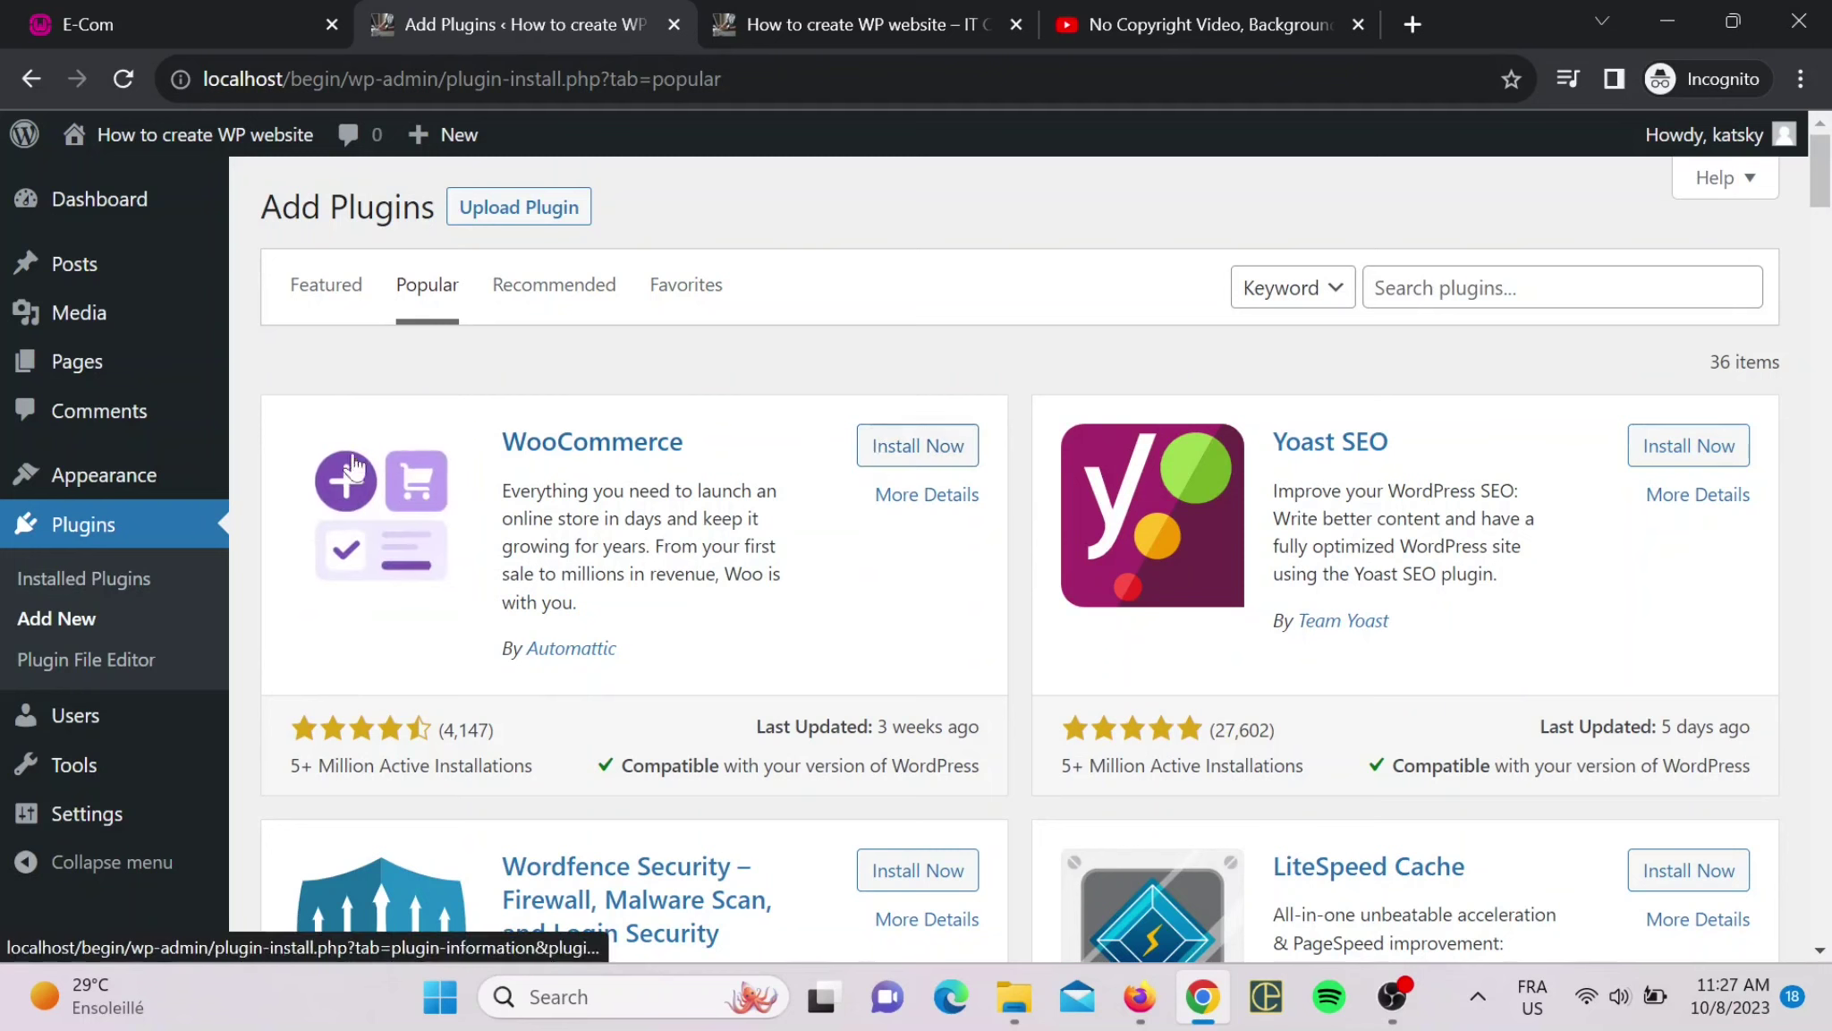
# - Scroll through the popular plugin cards until Contact Form 7 is visible
pyautogui.scroll(-4, 1020, 568)
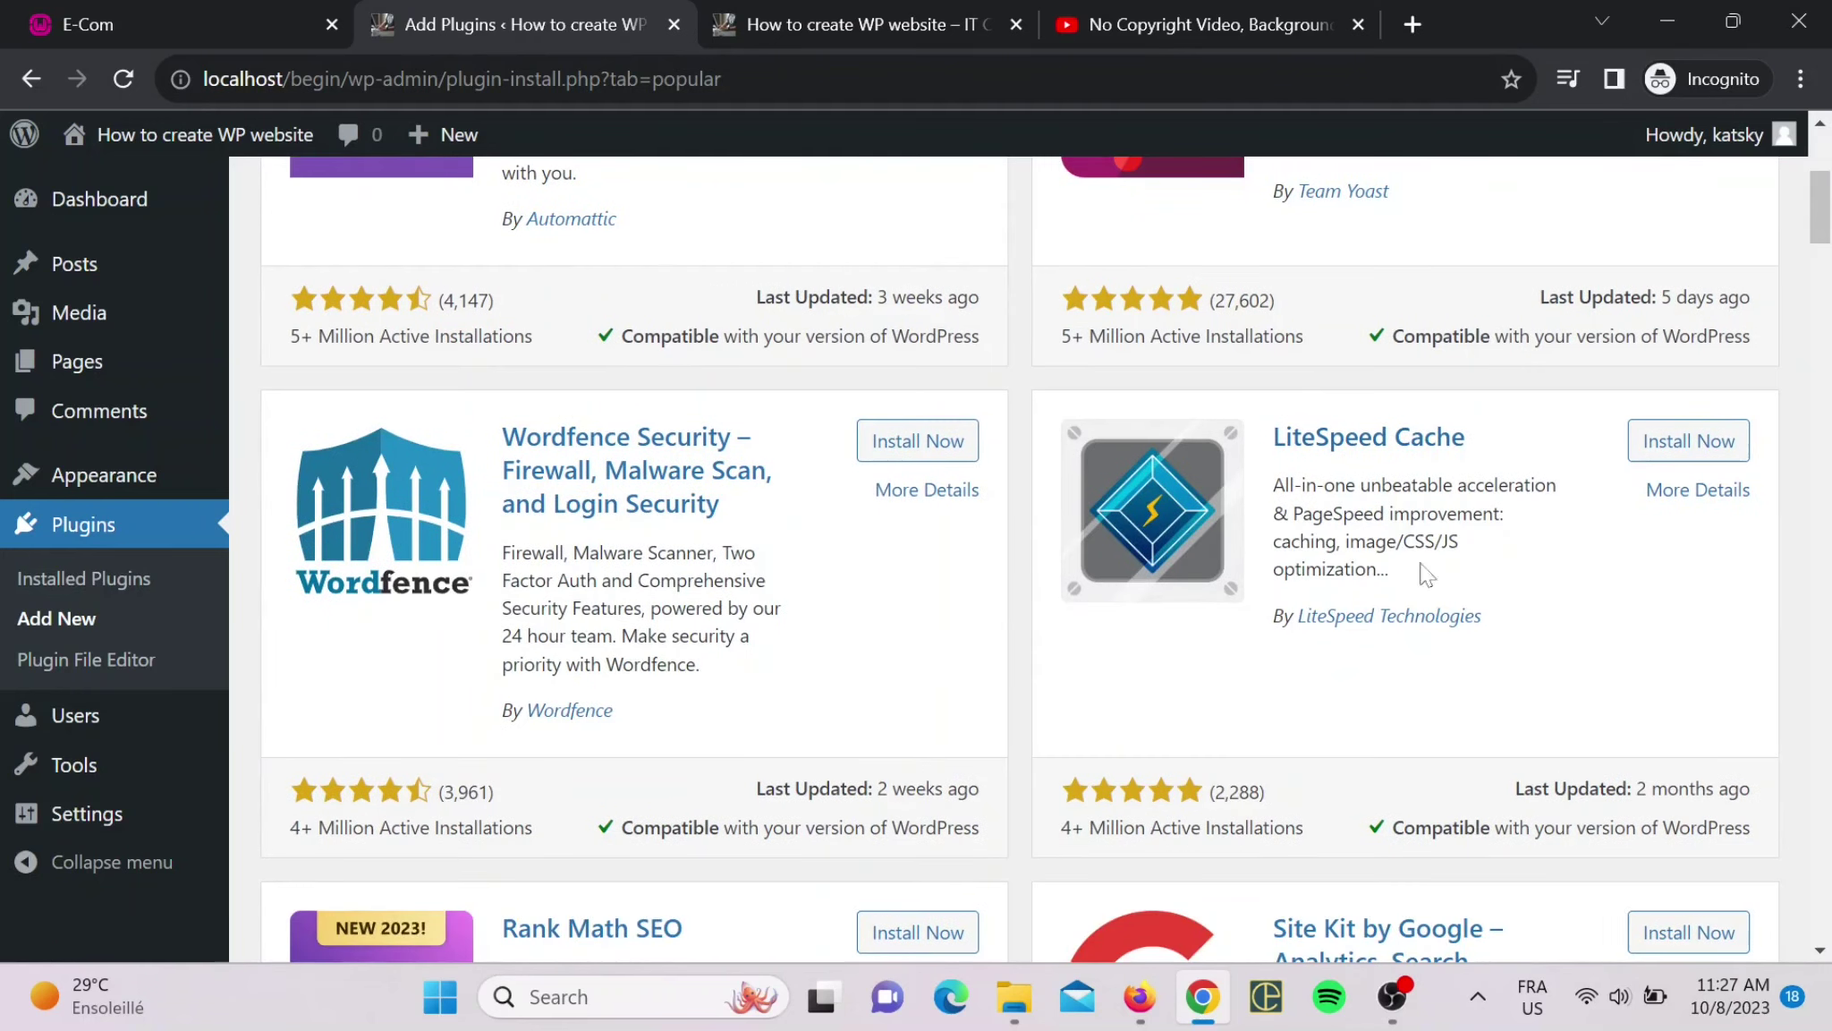
pyautogui.scroll(-4, 1426, 573)
pyautogui.scroll(-1, 685, 534)
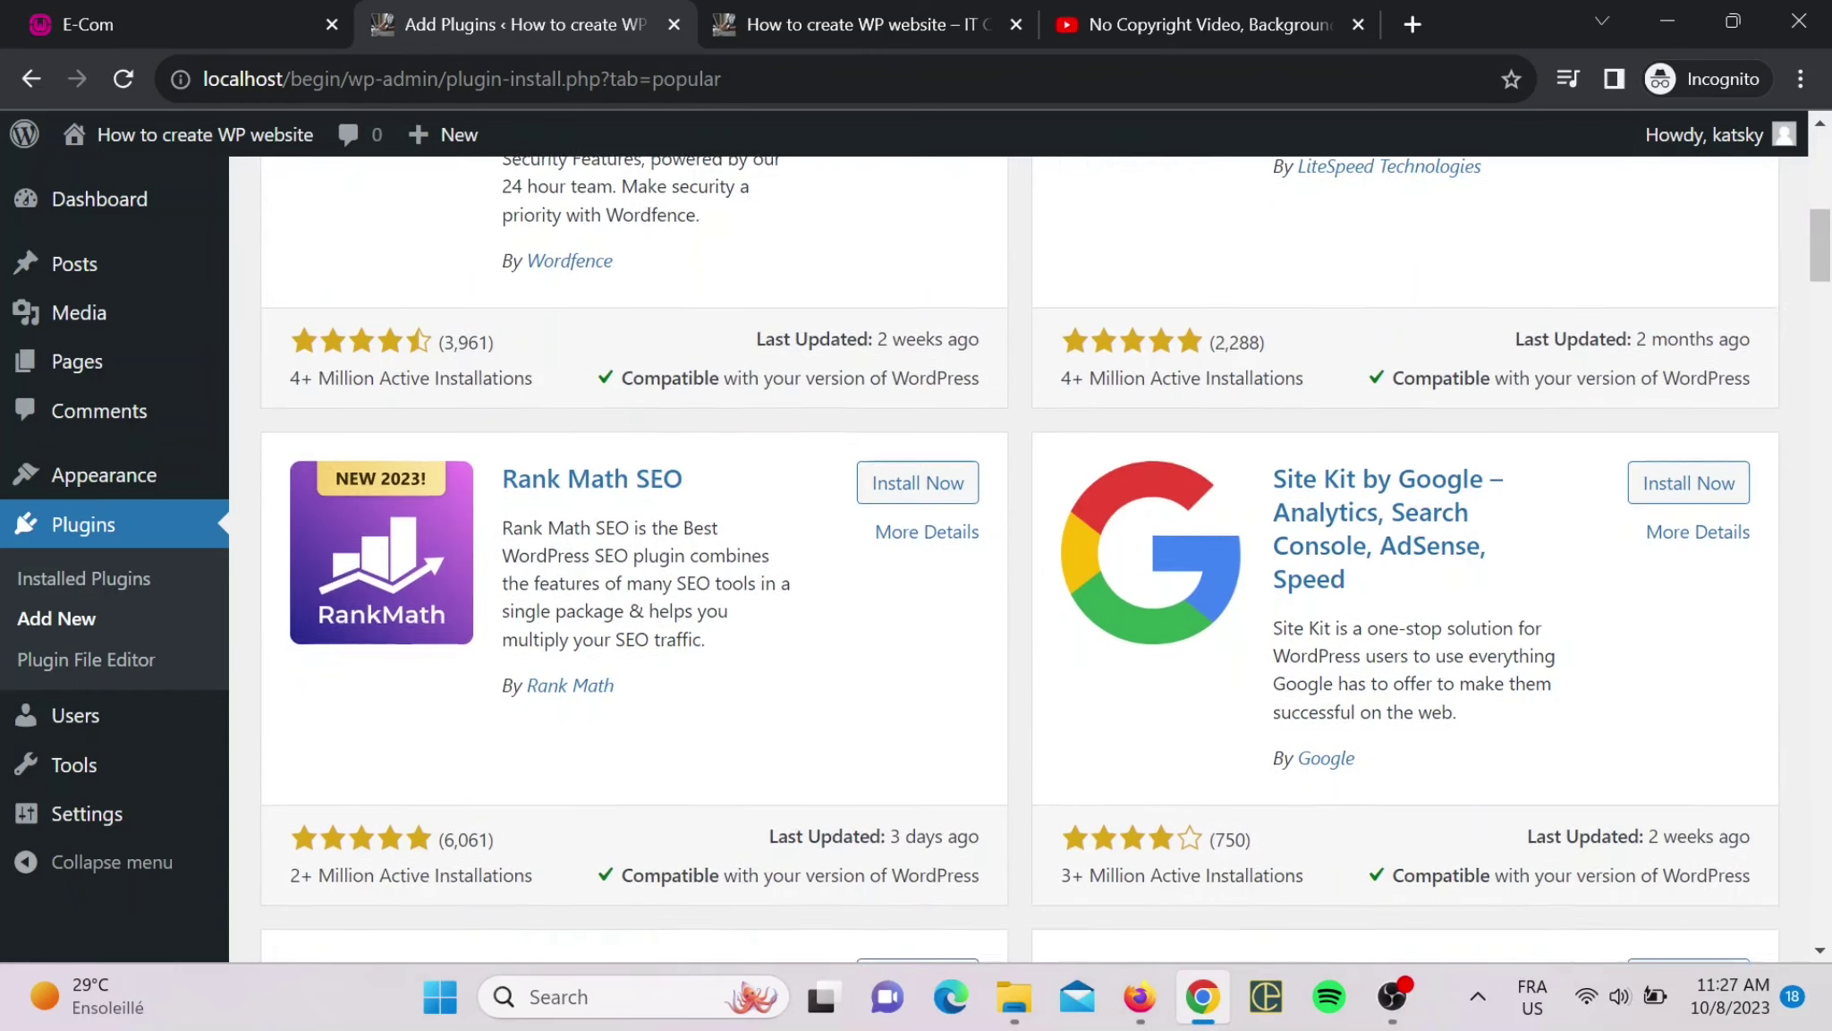
pyautogui.scroll(-3, 1045, 558)
pyautogui.scroll(8, 903, 535)
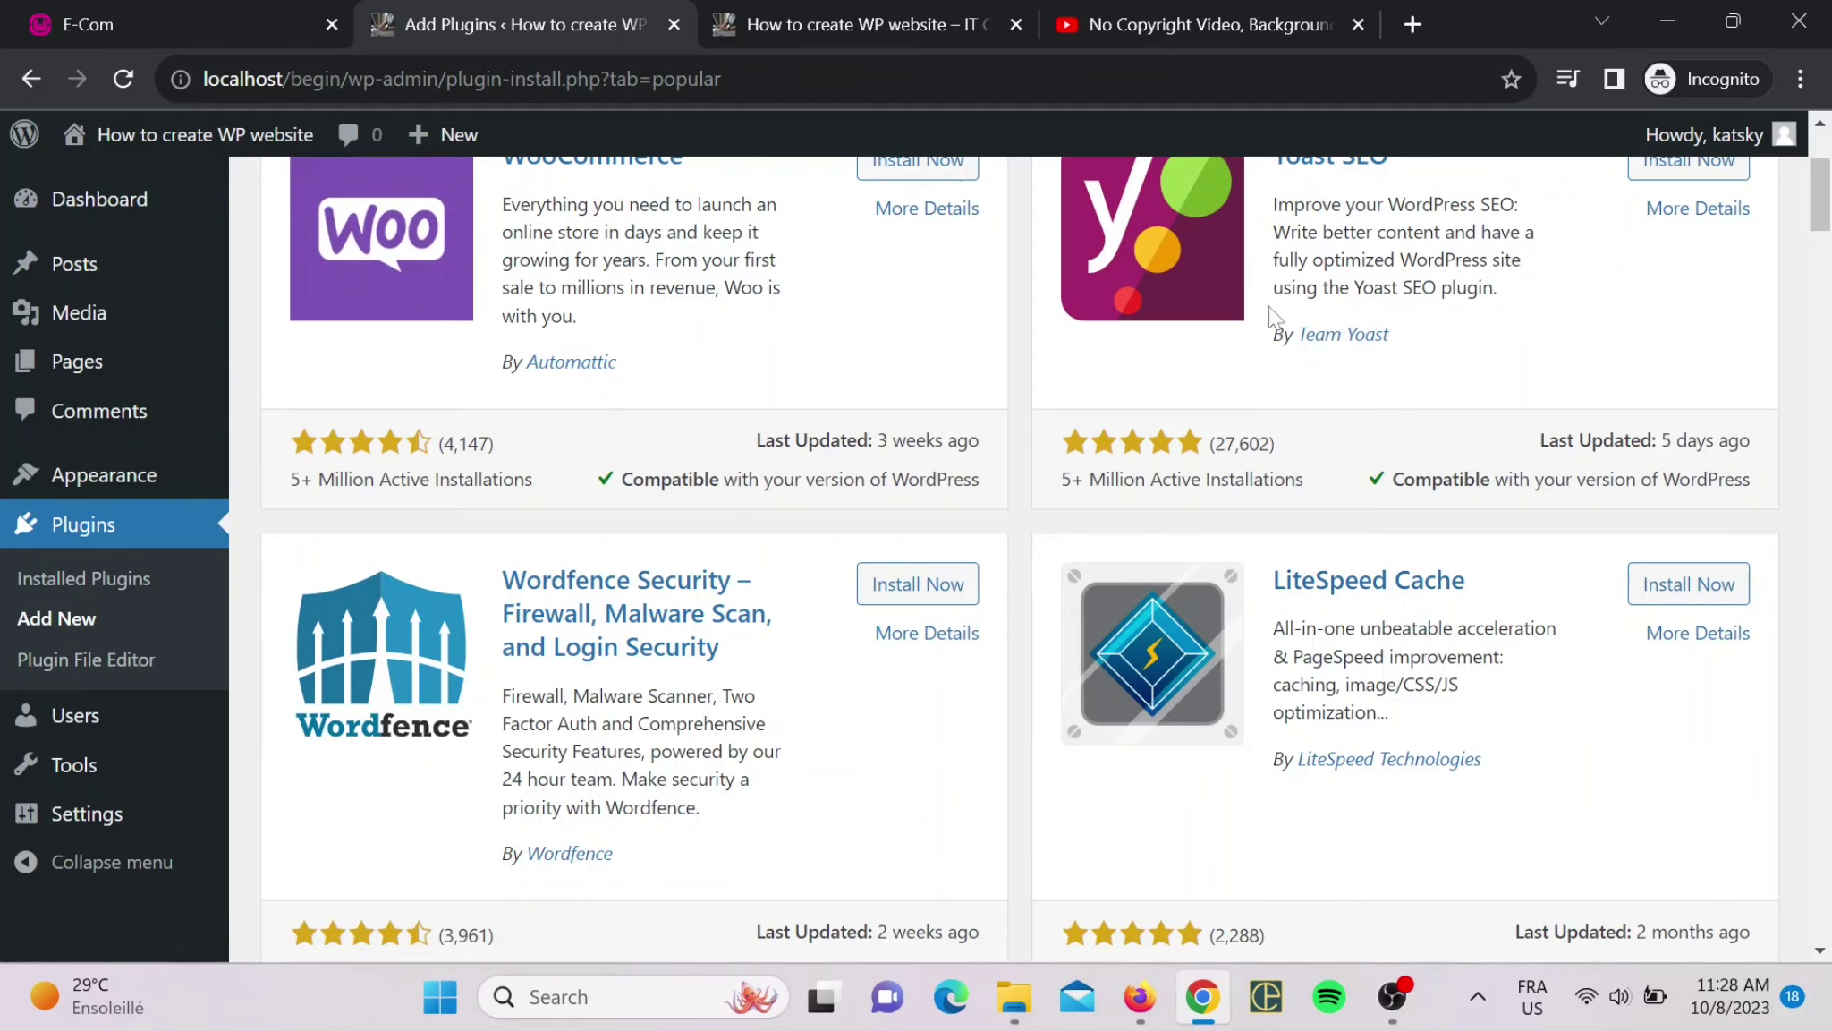
pyautogui.scroll(-5, 1011, 487)
pyautogui.scroll(-10, 988, 506)
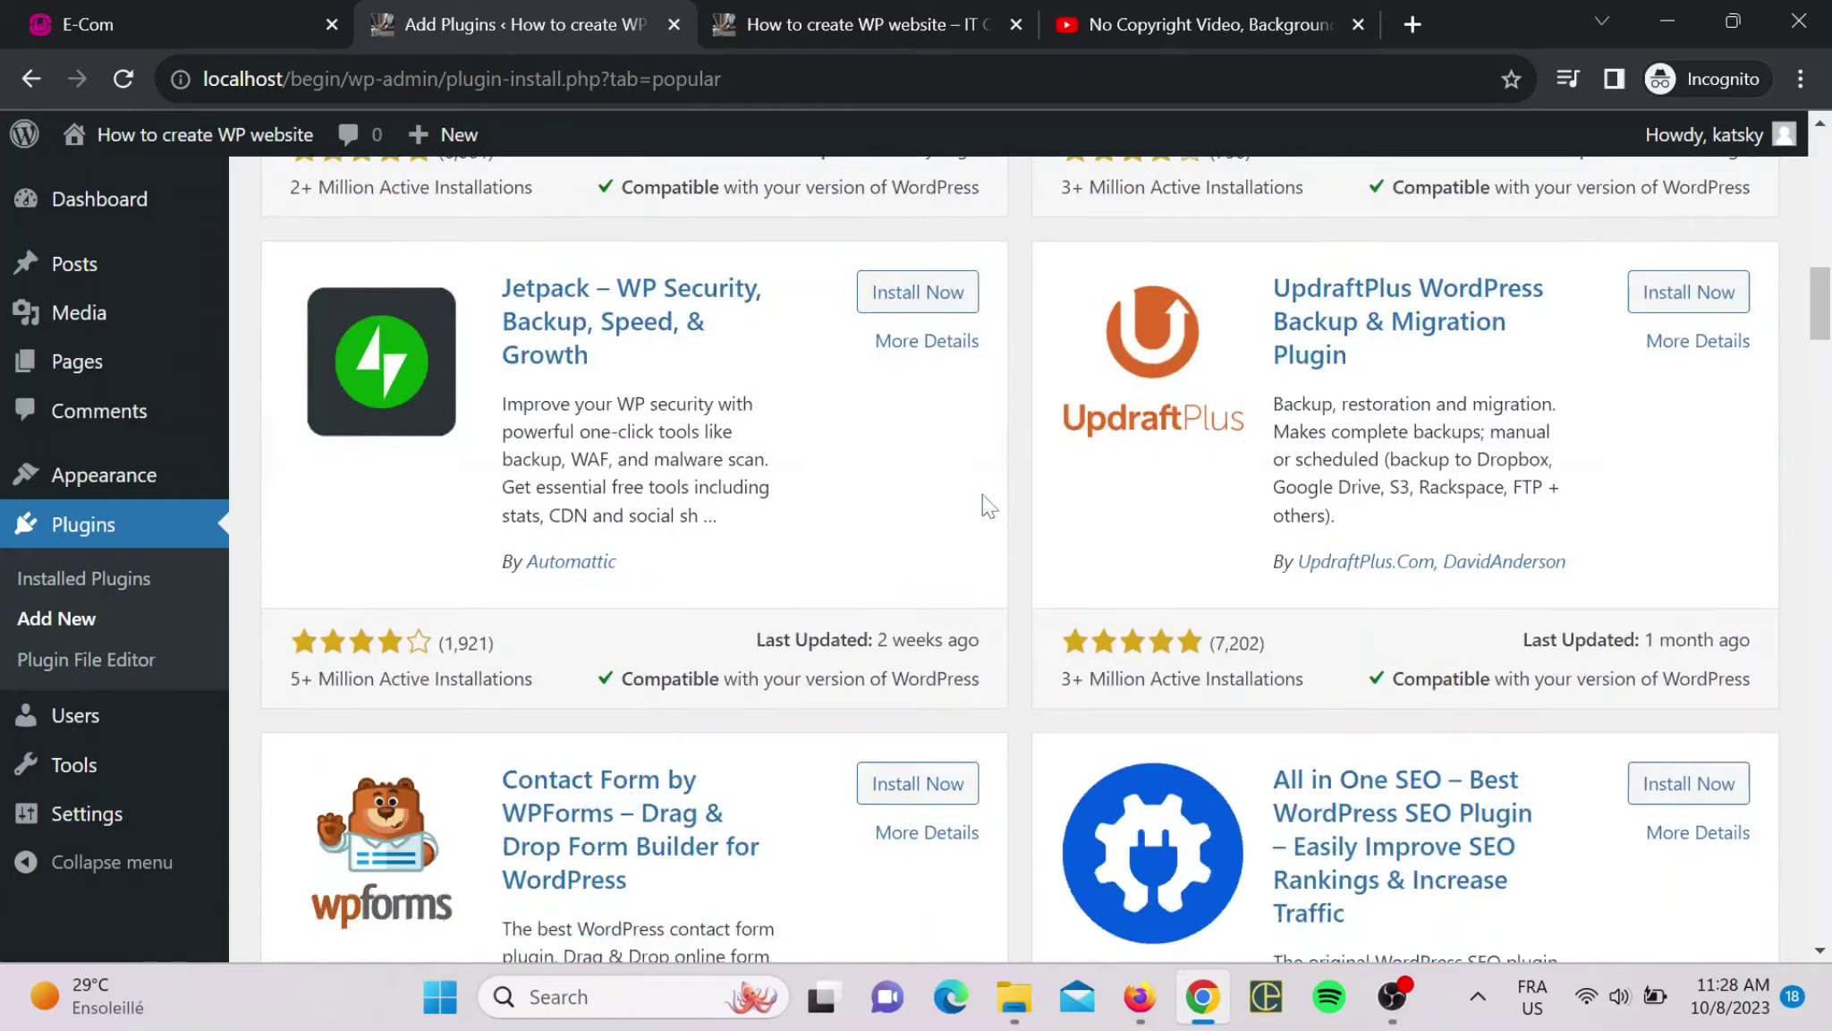
pyautogui.scroll(-7, 989, 505)
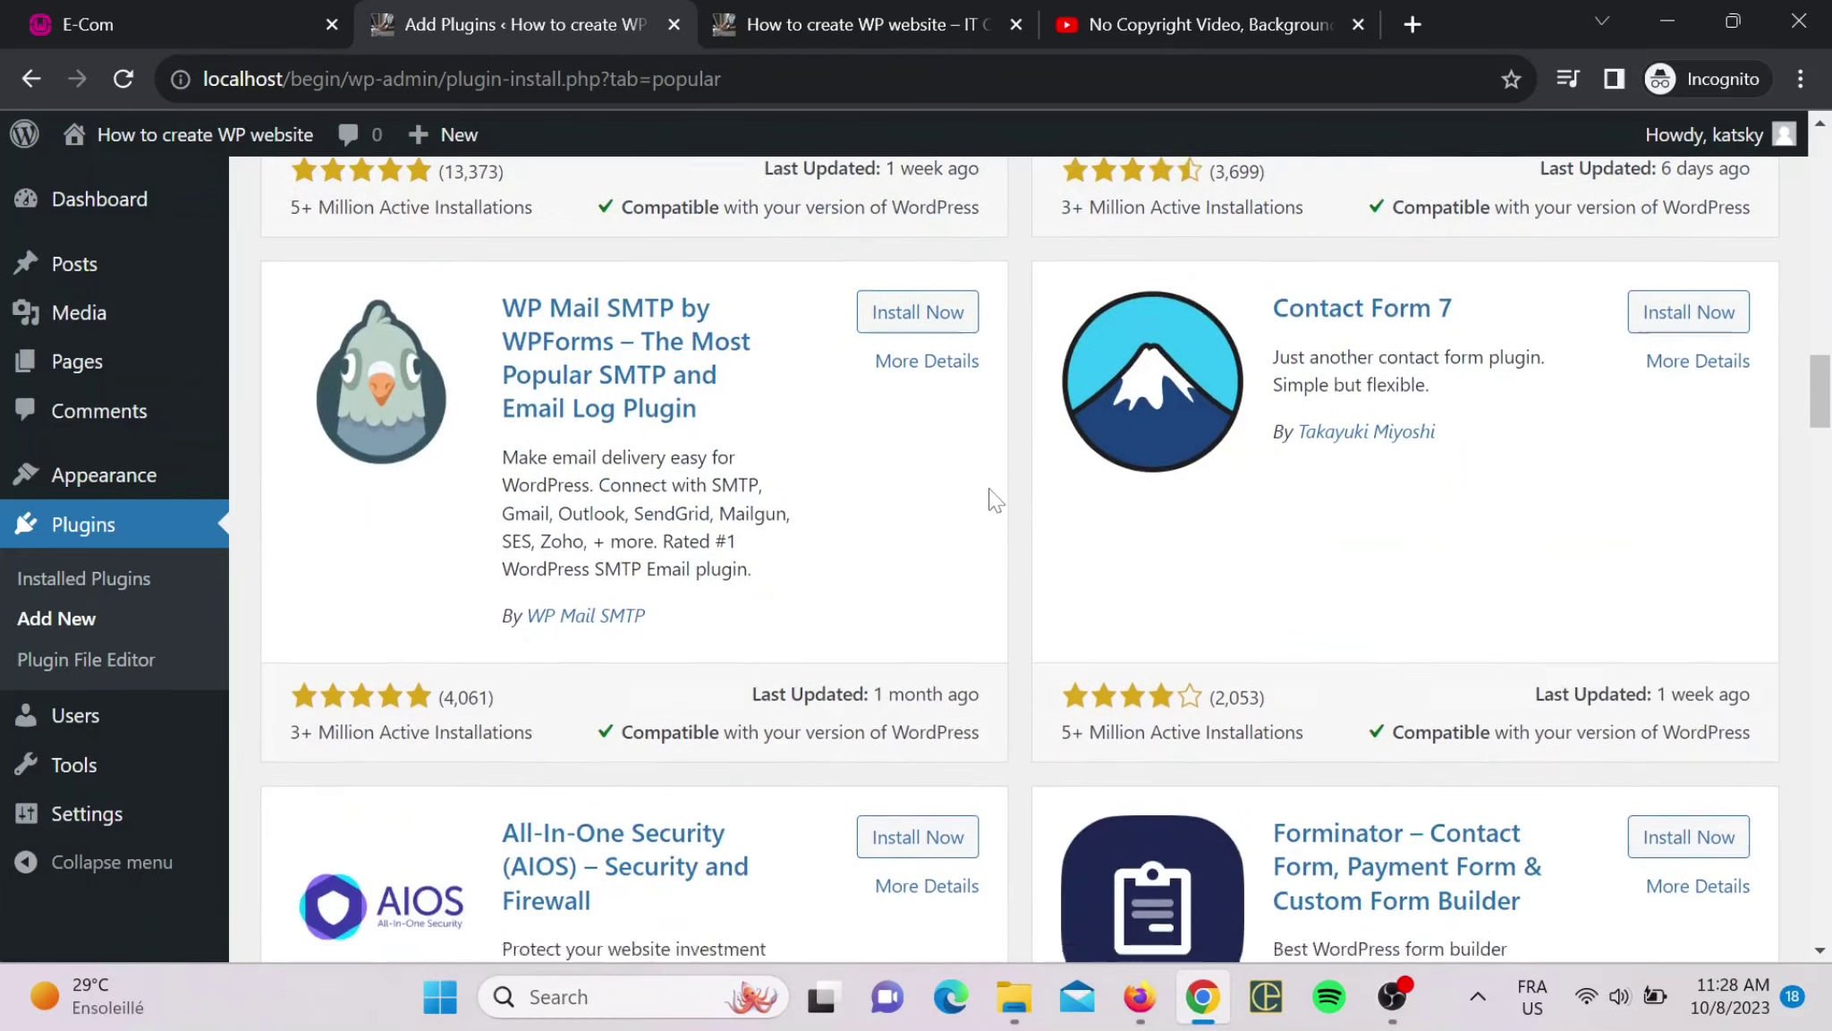
pyautogui.scroll(2, 993, 498)
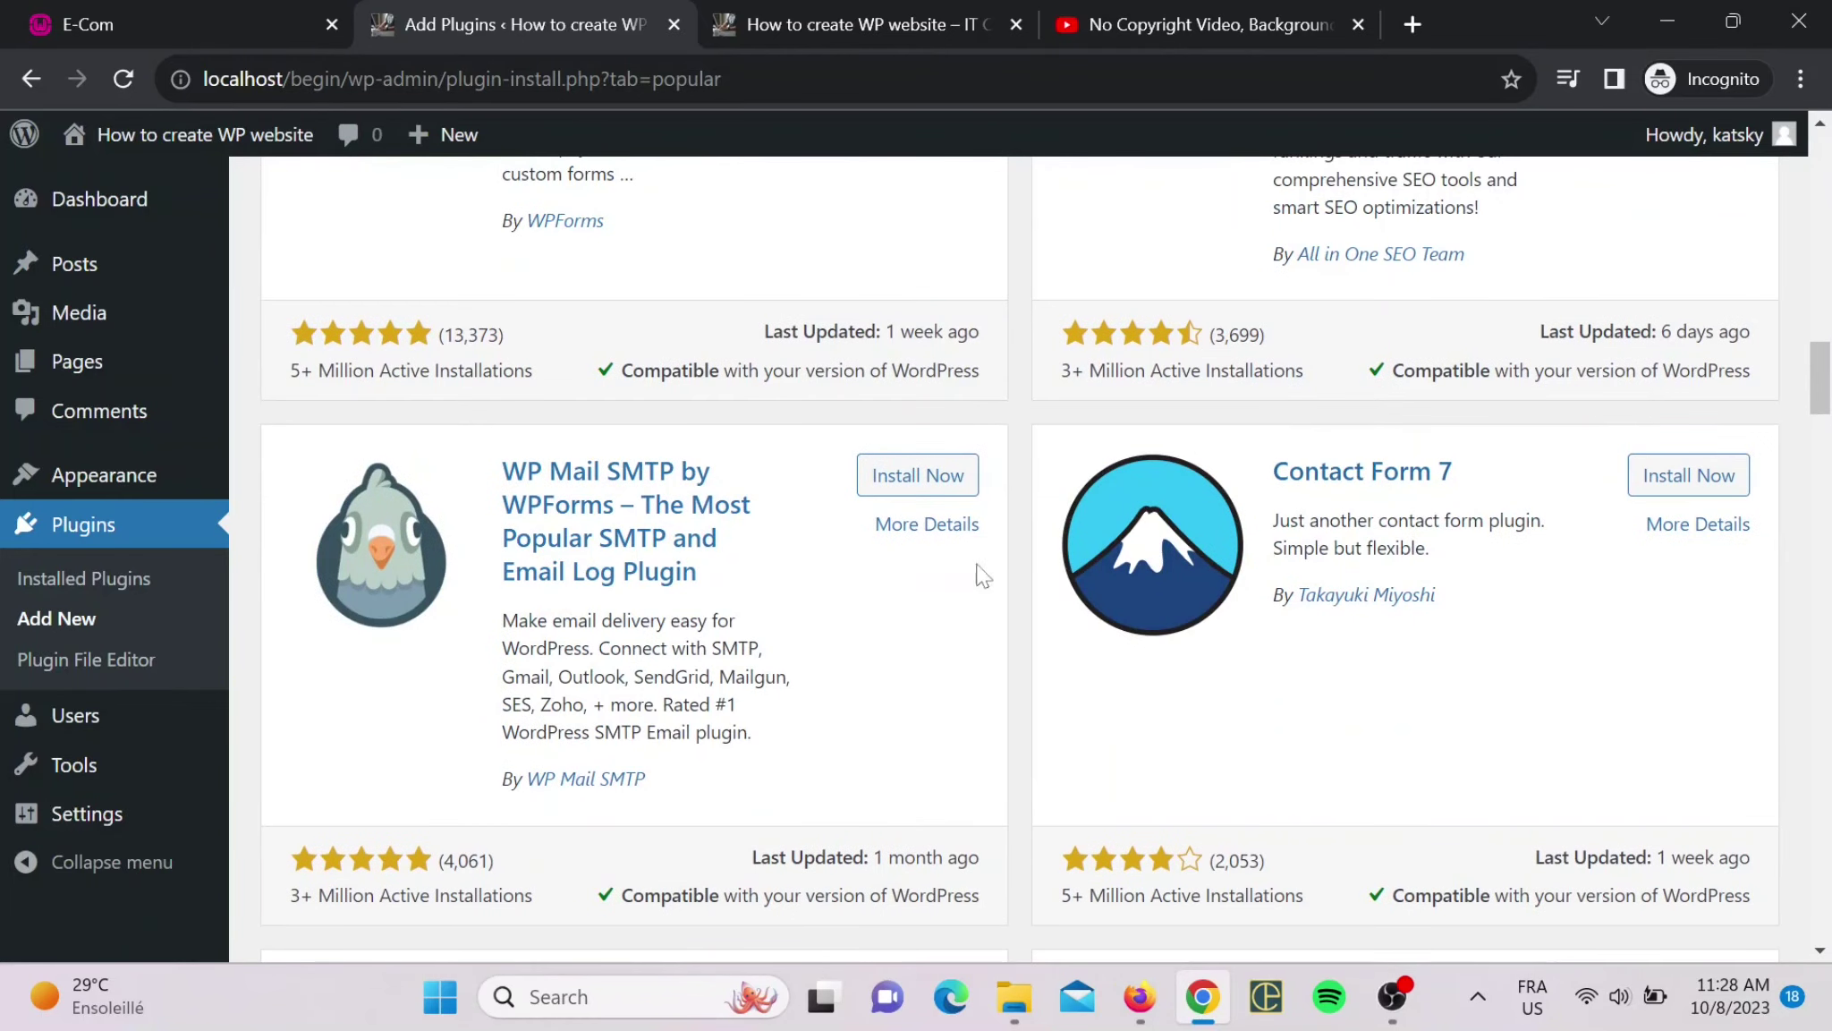
pyautogui.scroll(-3, 1240, 544)
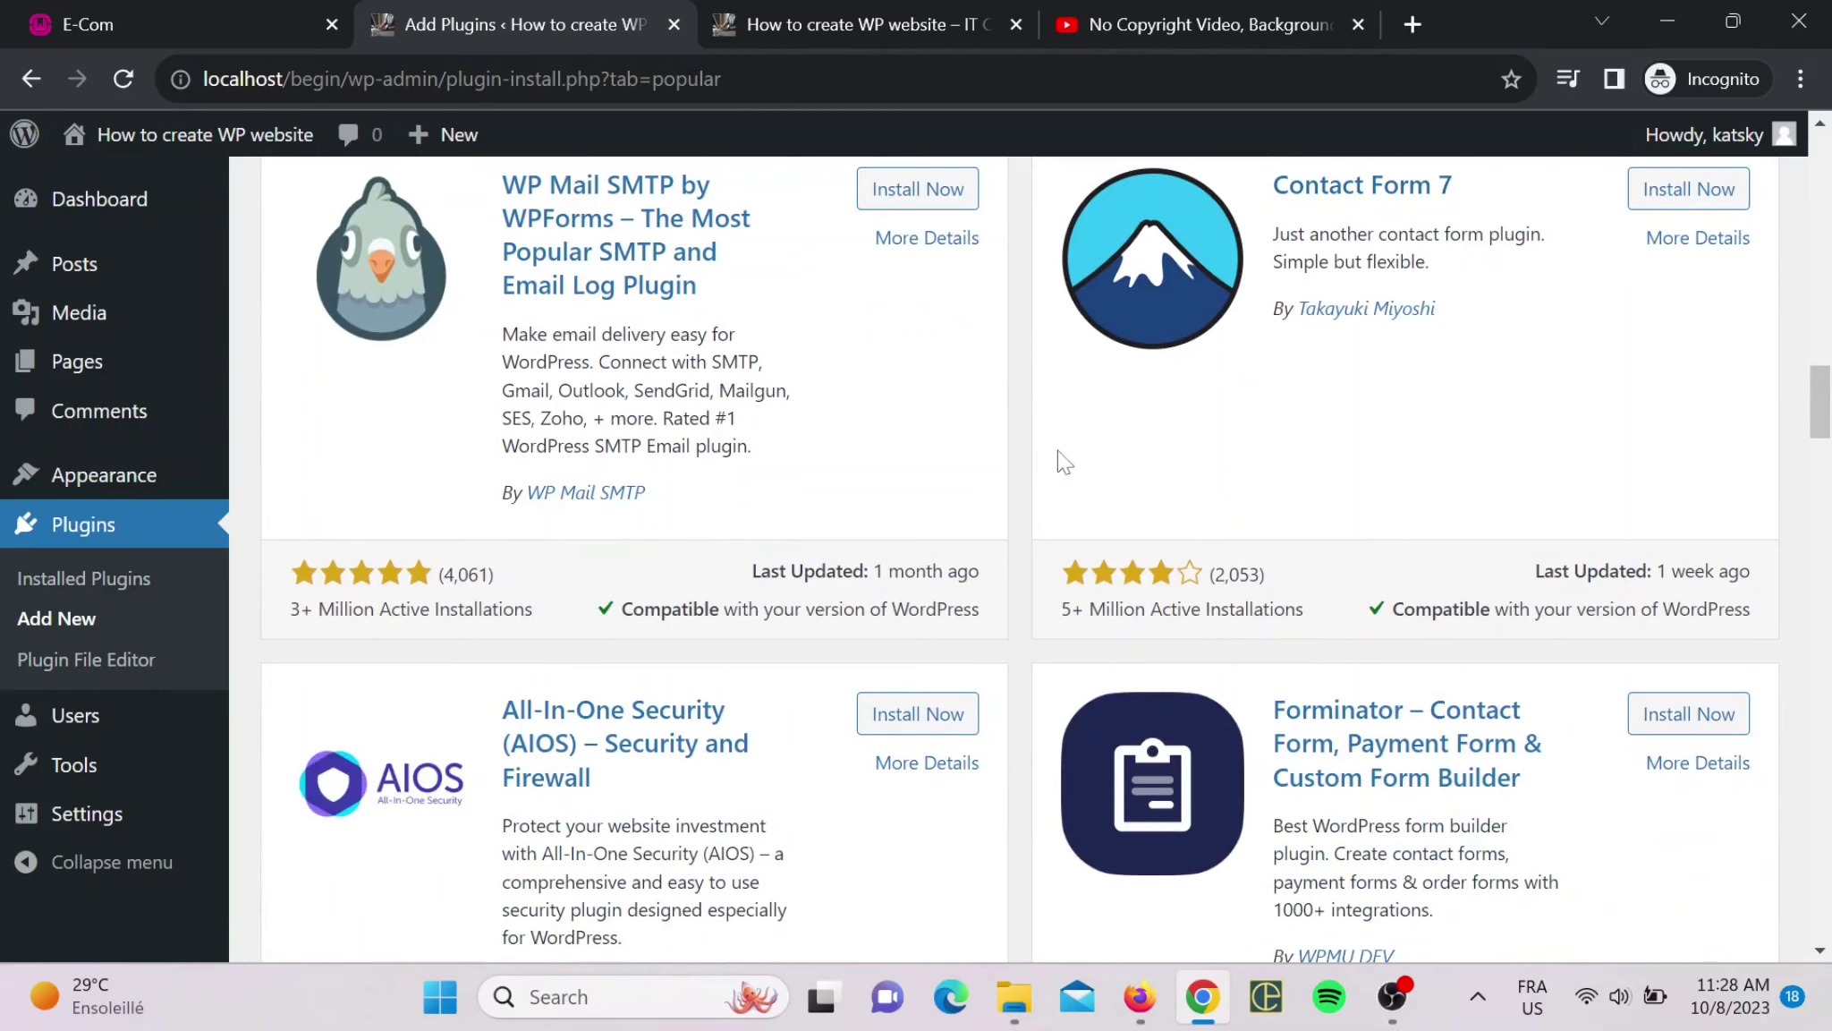
pyautogui.scroll(-10, 1035, 477)
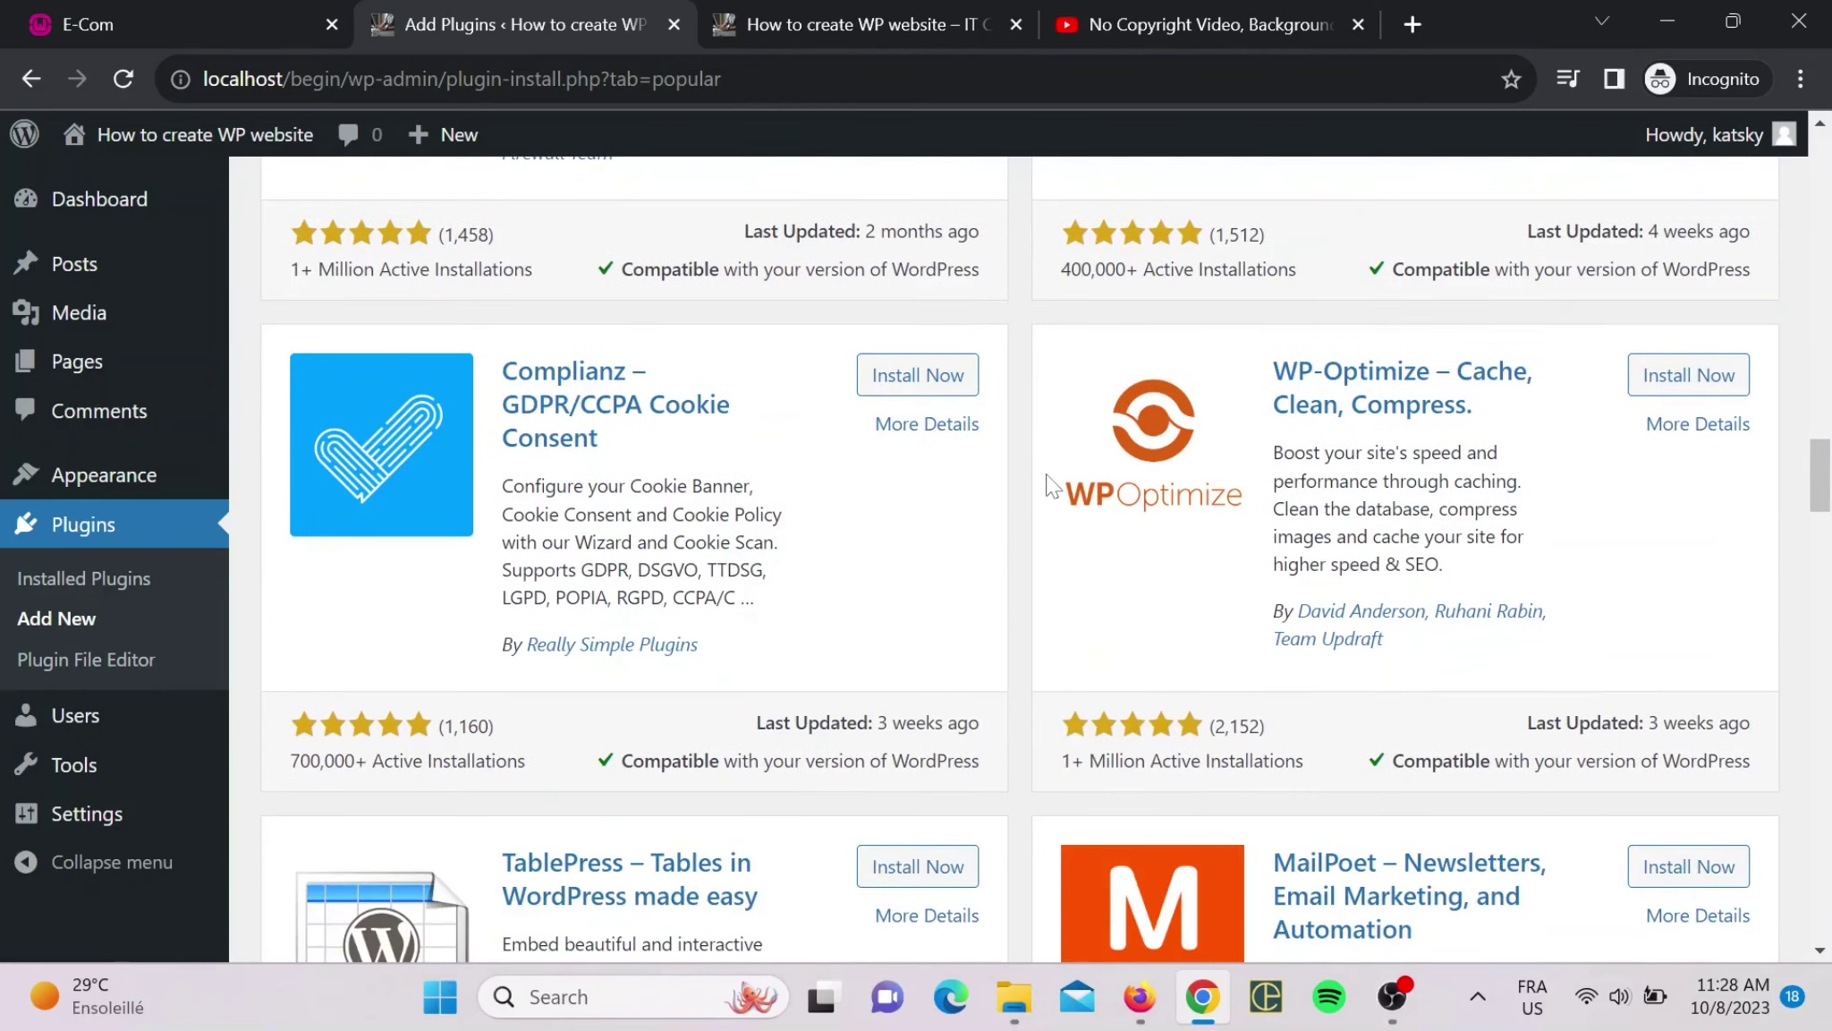
pyautogui.scroll(-12, 1020, 489)
pyautogui.scroll(9, 1013, 488)
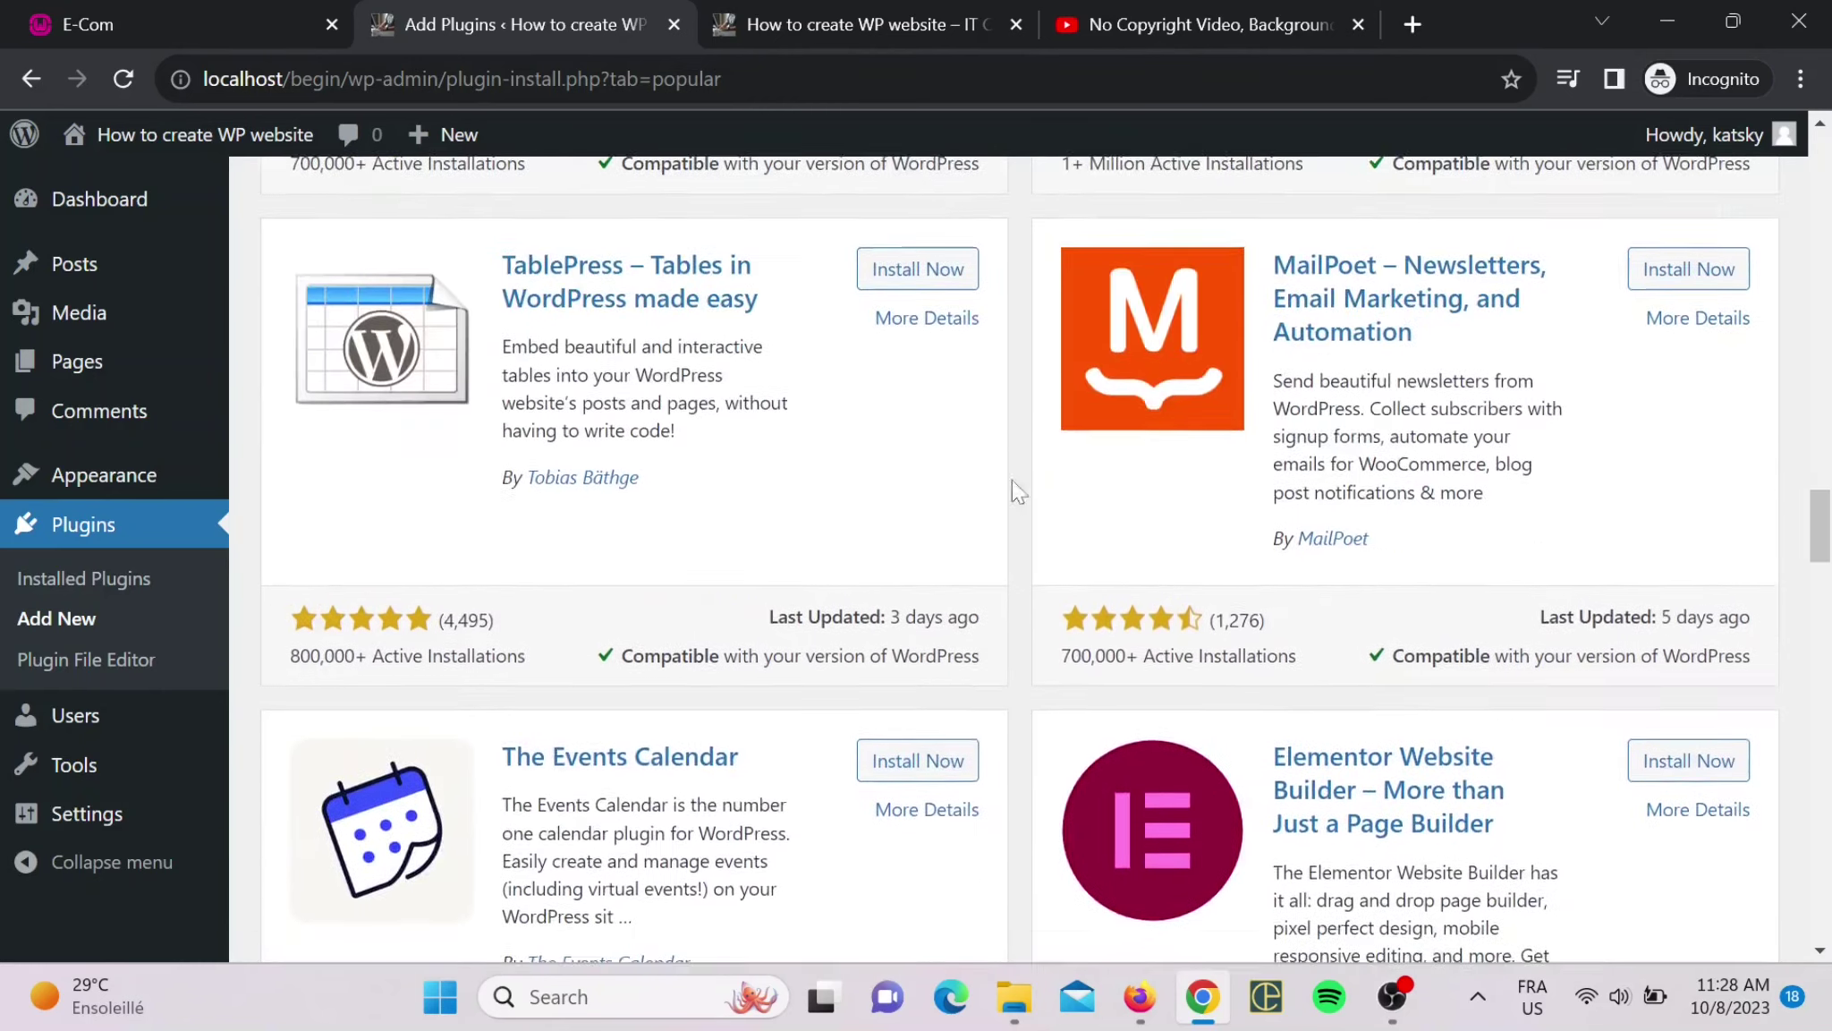
pyautogui.scroll(-6, 895, 488)
pyautogui.scroll(-7, 791, 486)
pyautogui.scroll(9, 1150, 465)
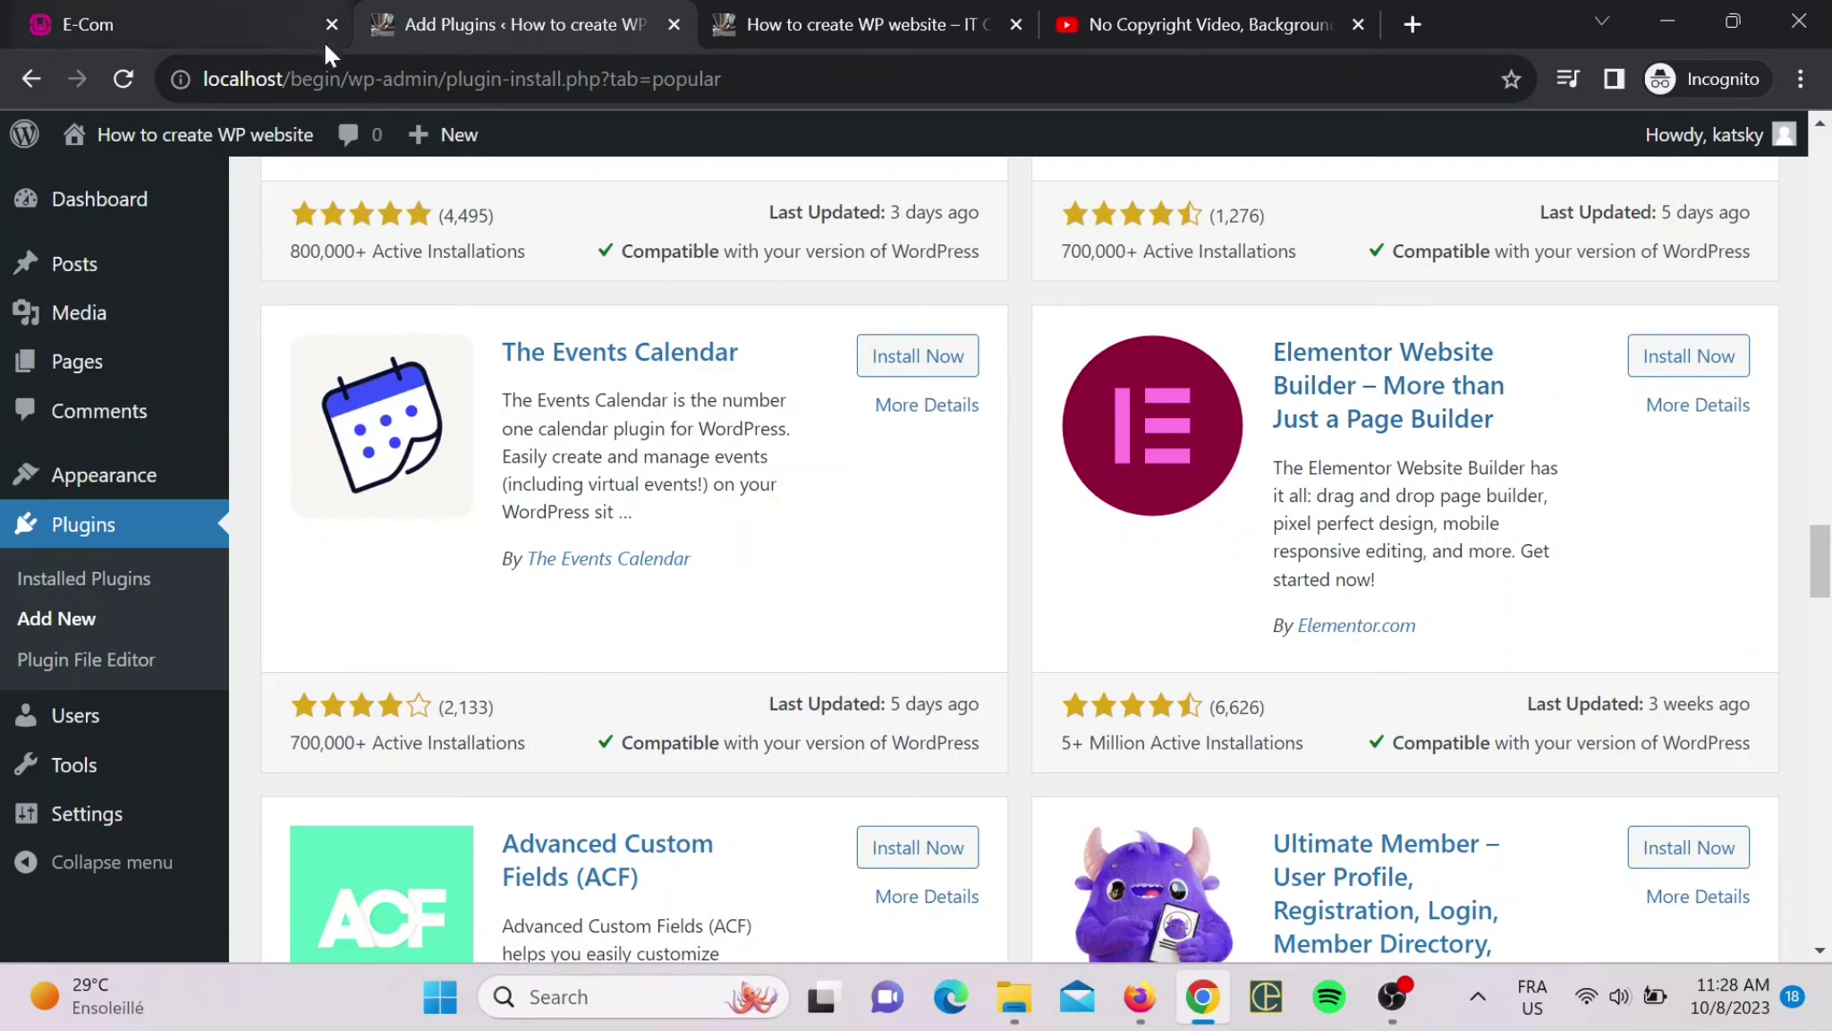
pyautogui.scroll(-2, 940, 333)
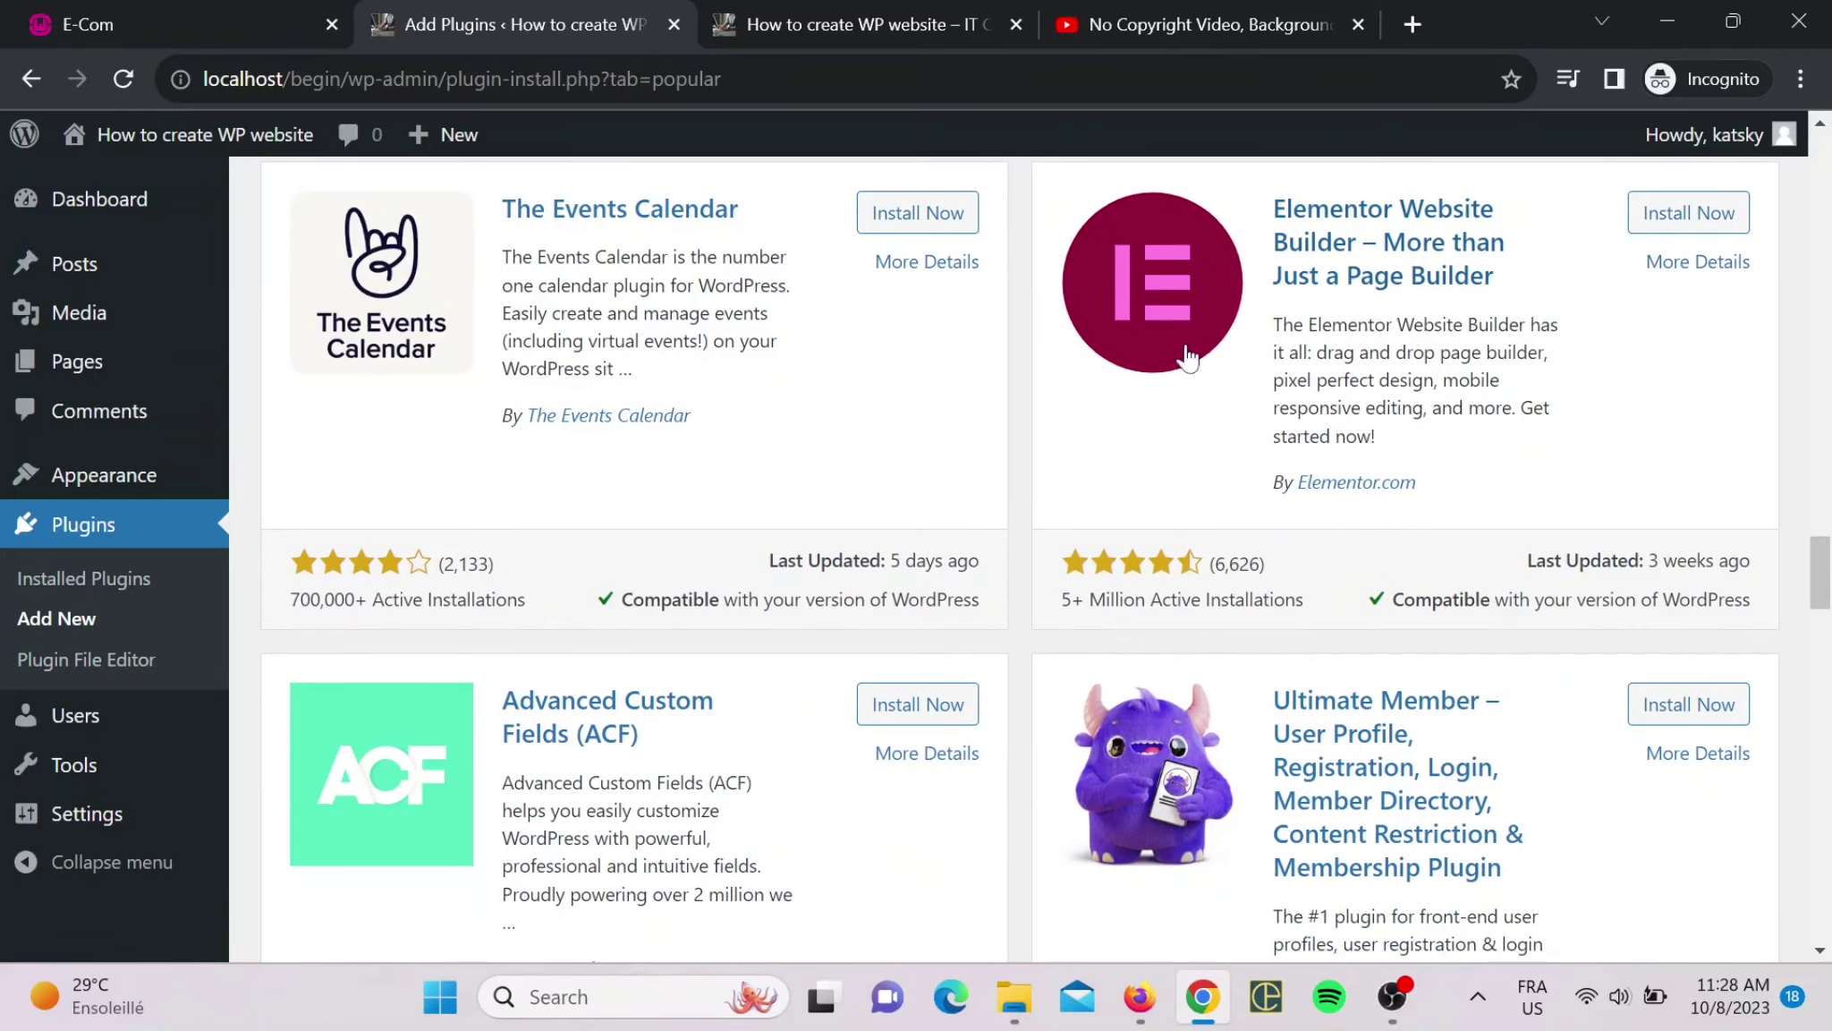
pyautogui.scroll(-2, 895, 367)
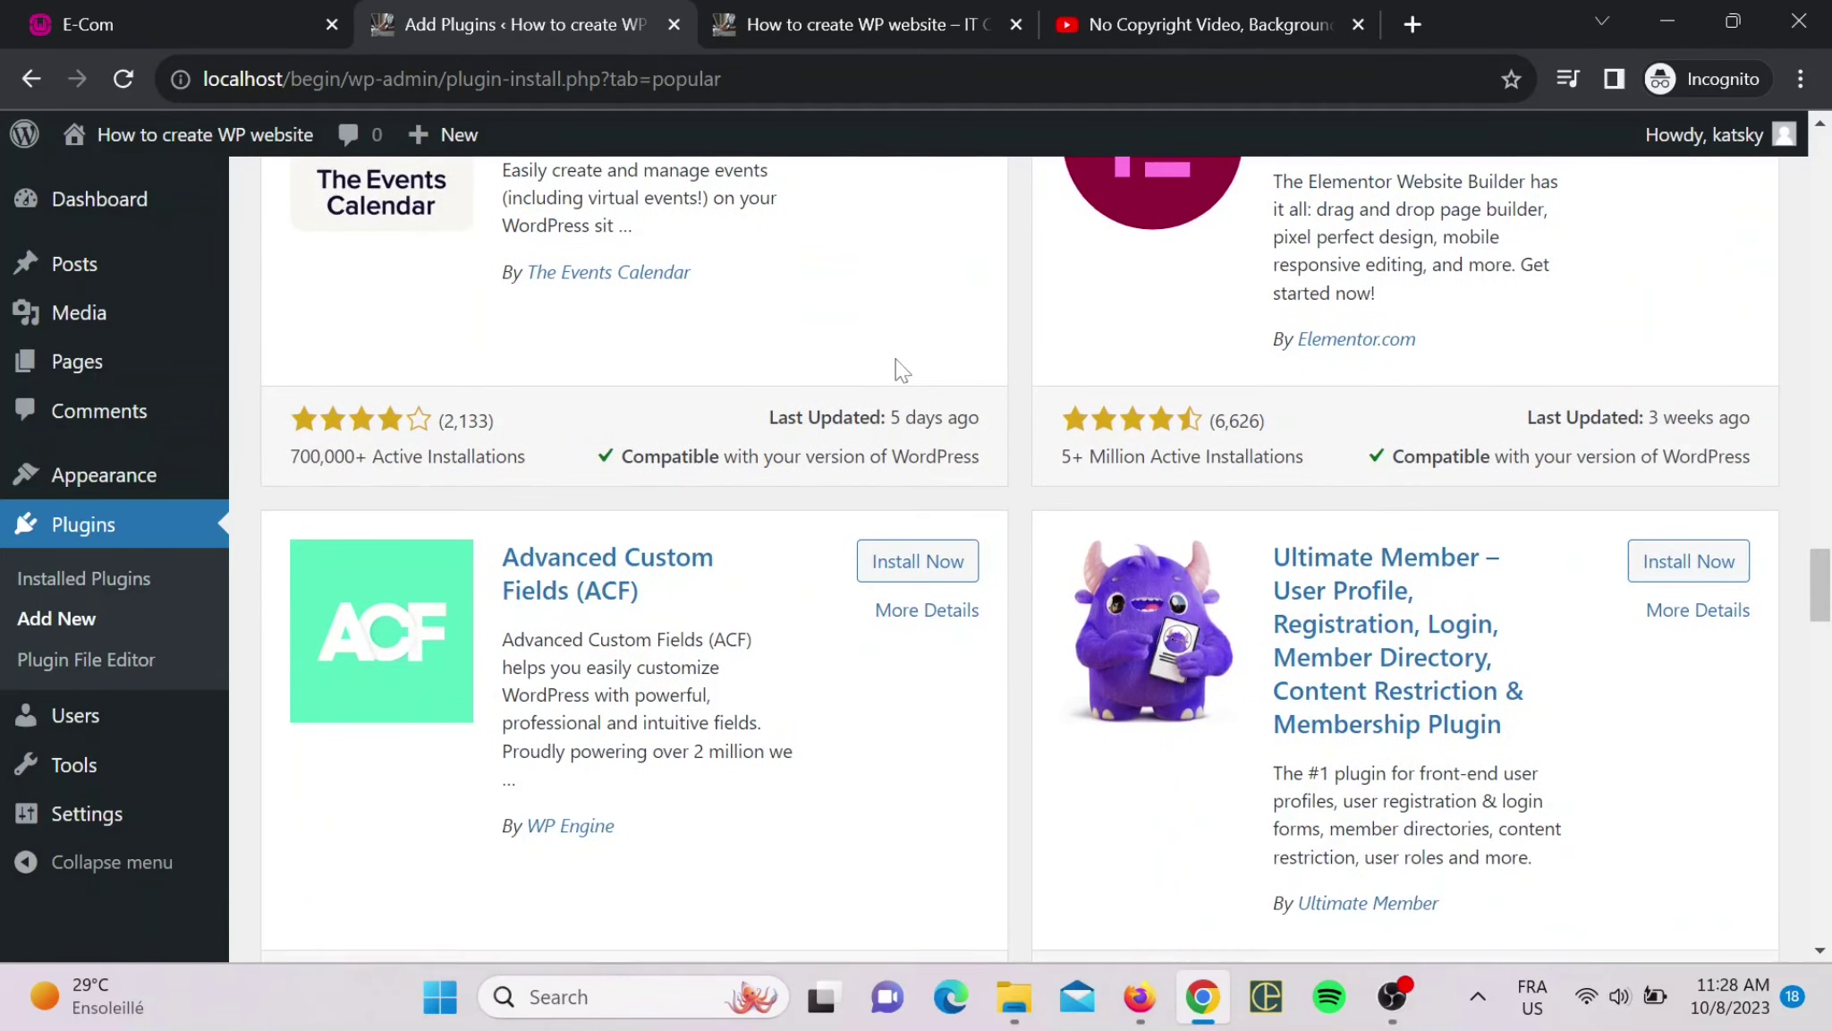
pyautogui.scroll(-5, 939, 412)
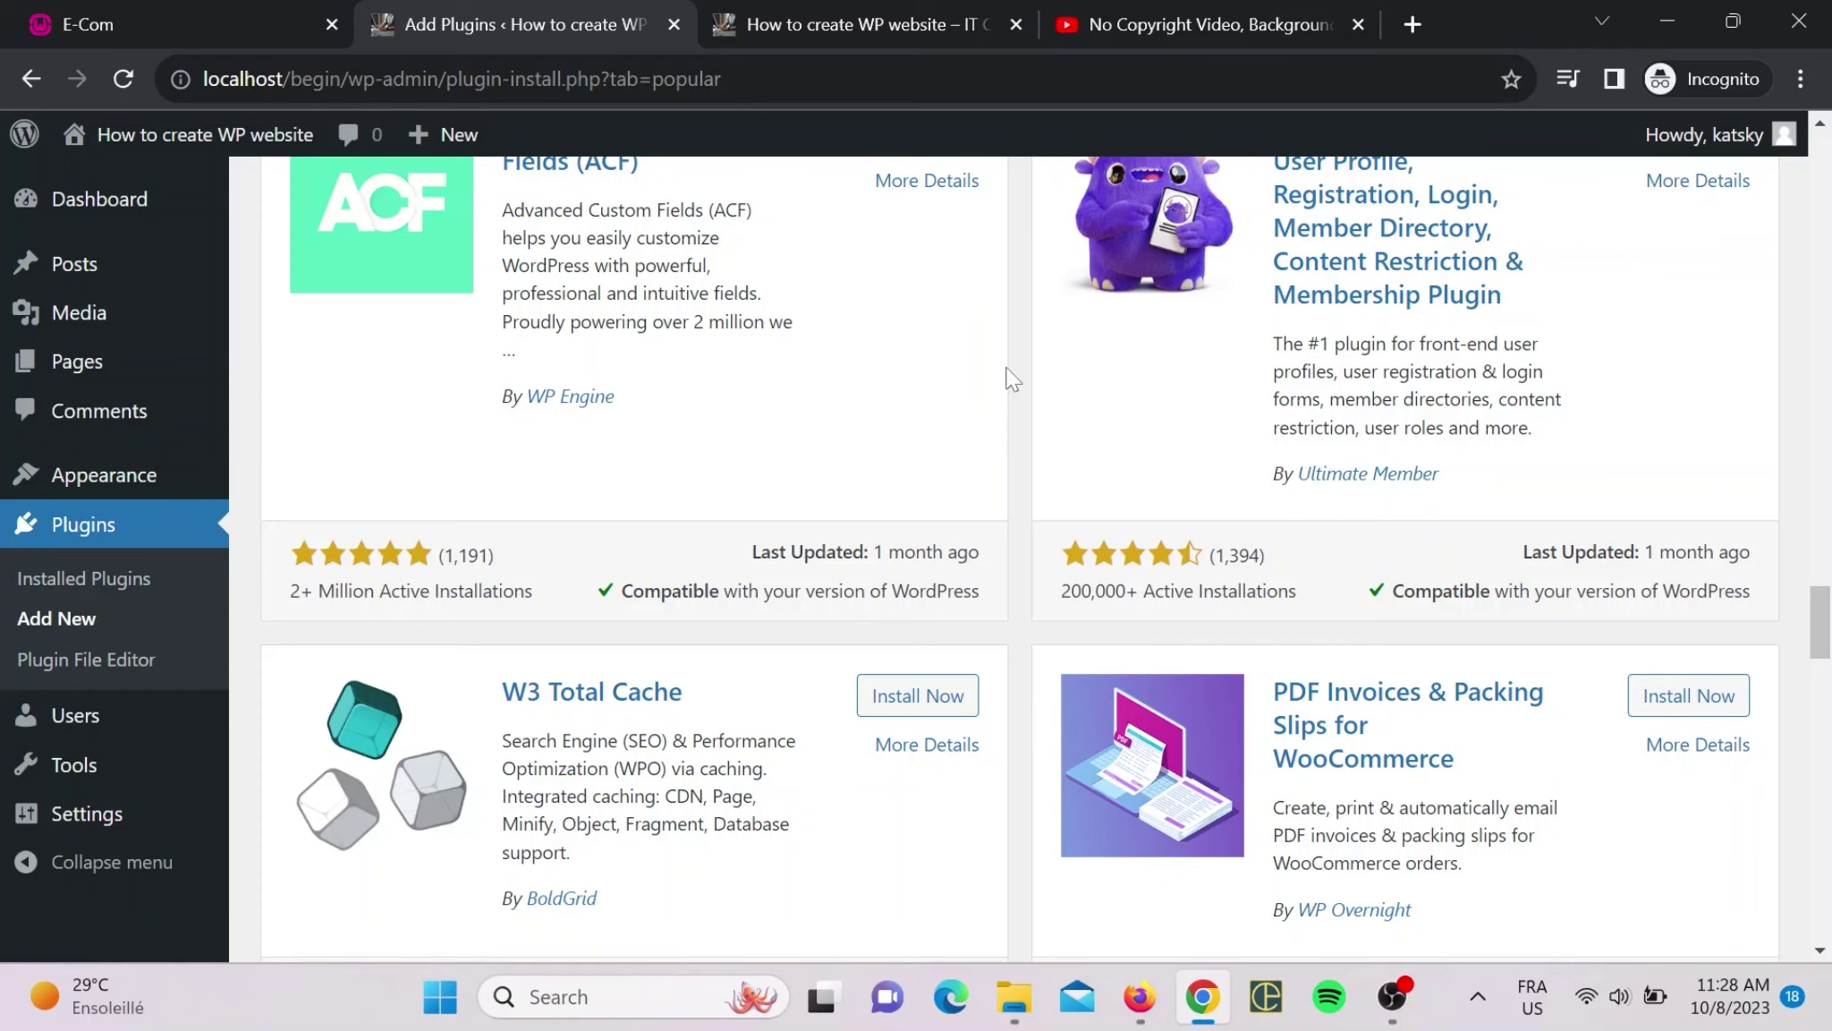
pyautogui.scroll(-5, 1011, 385)
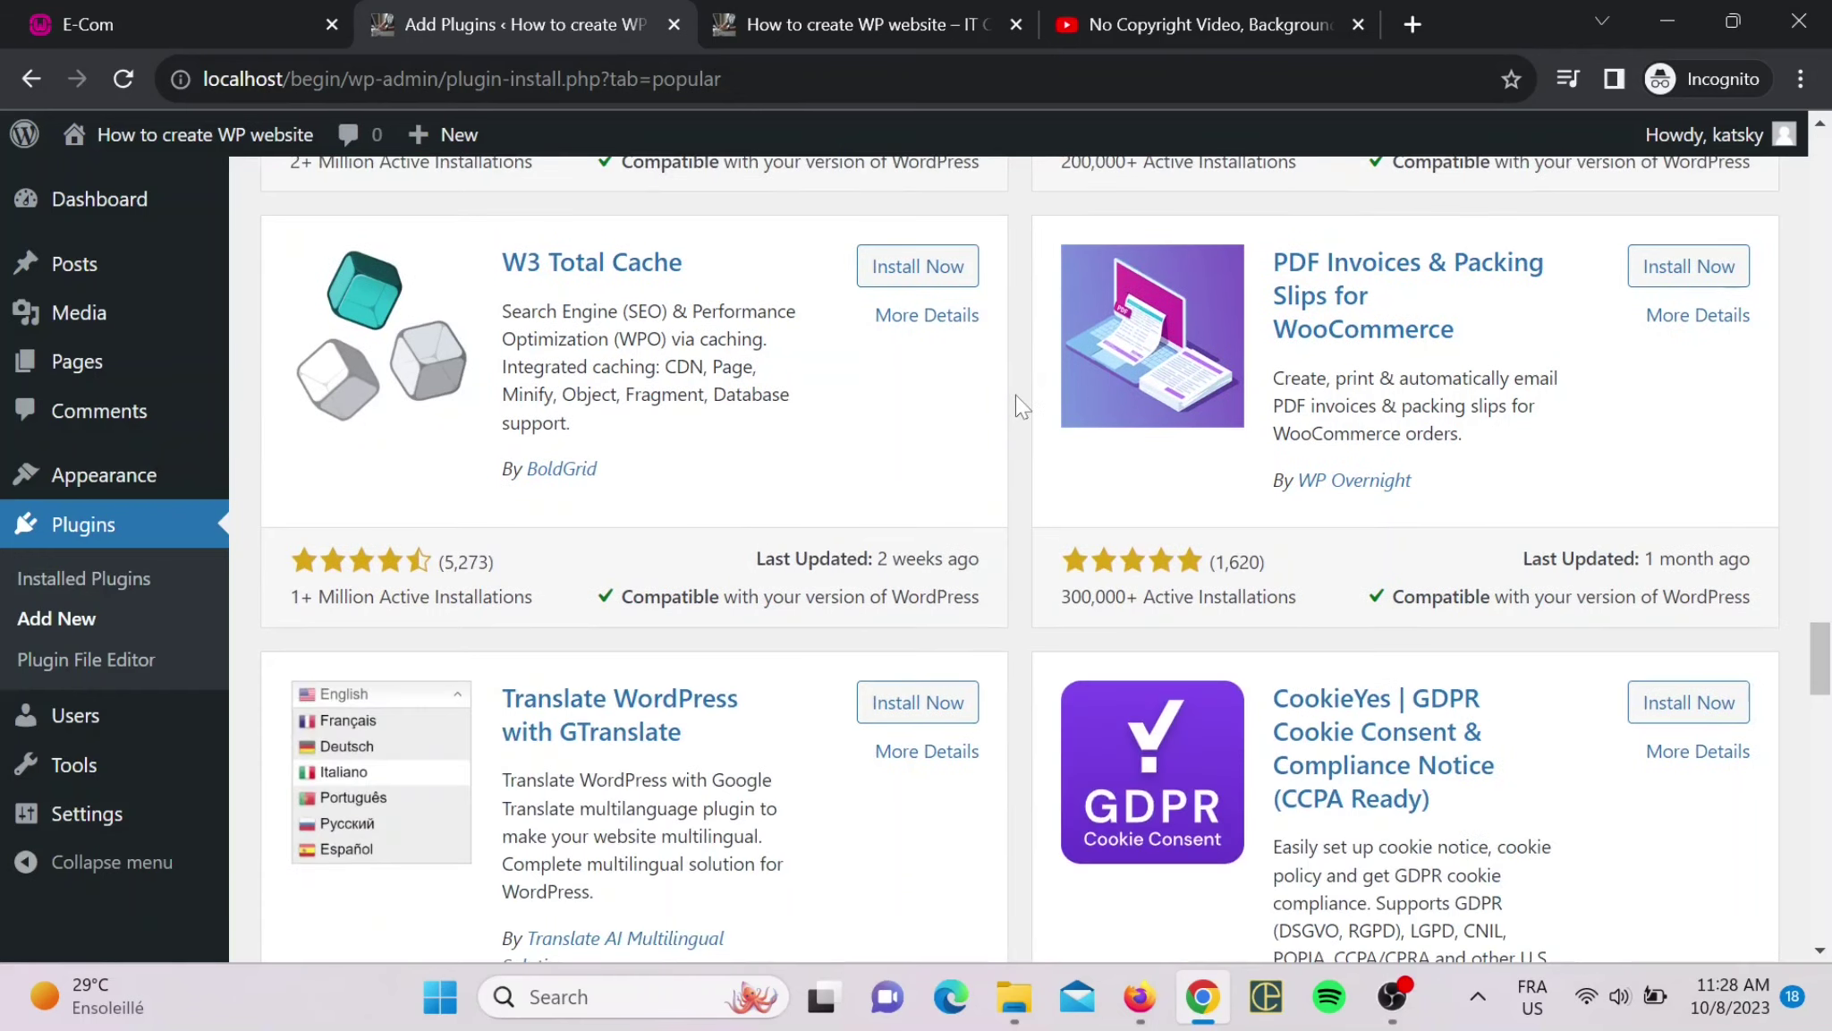
pyautogui.scroll(-3, 1014, 395)
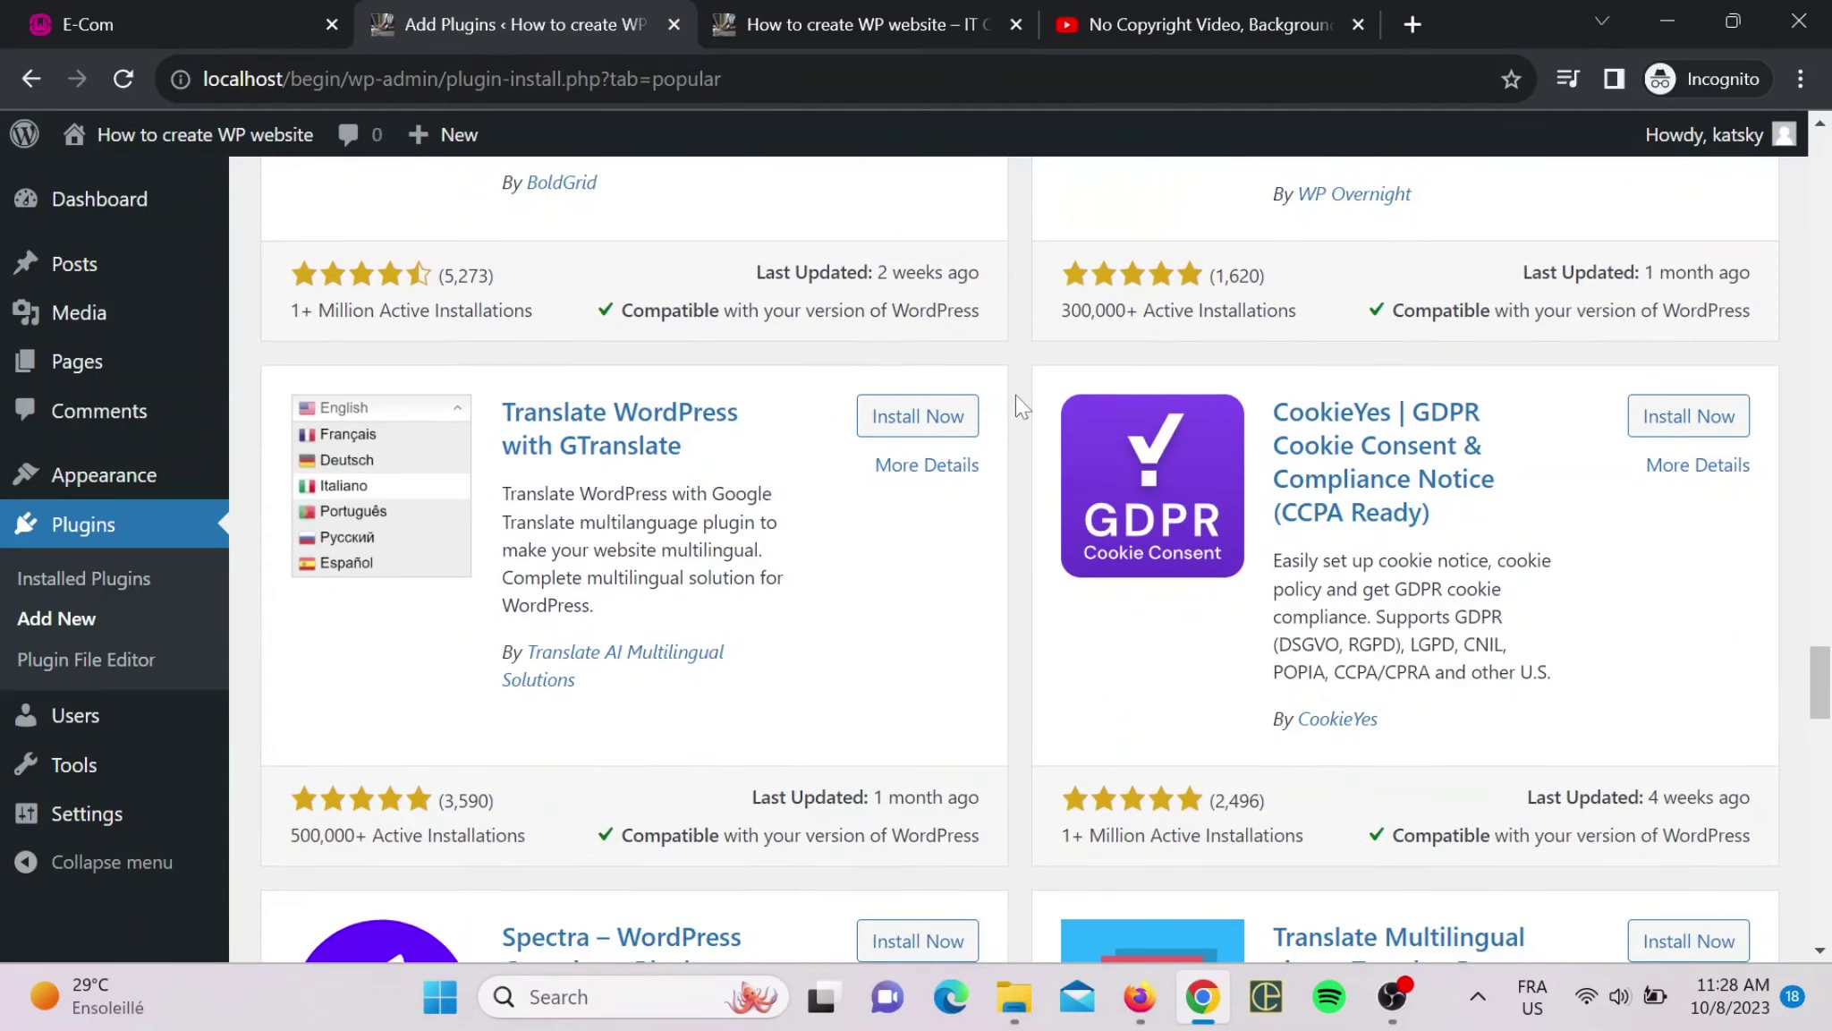
pyautogui.scroll(-2, 1015, 396)
pyautogui.scroll(9, 1015, 395)
pyautogui.scroll(20, 1014, 395)
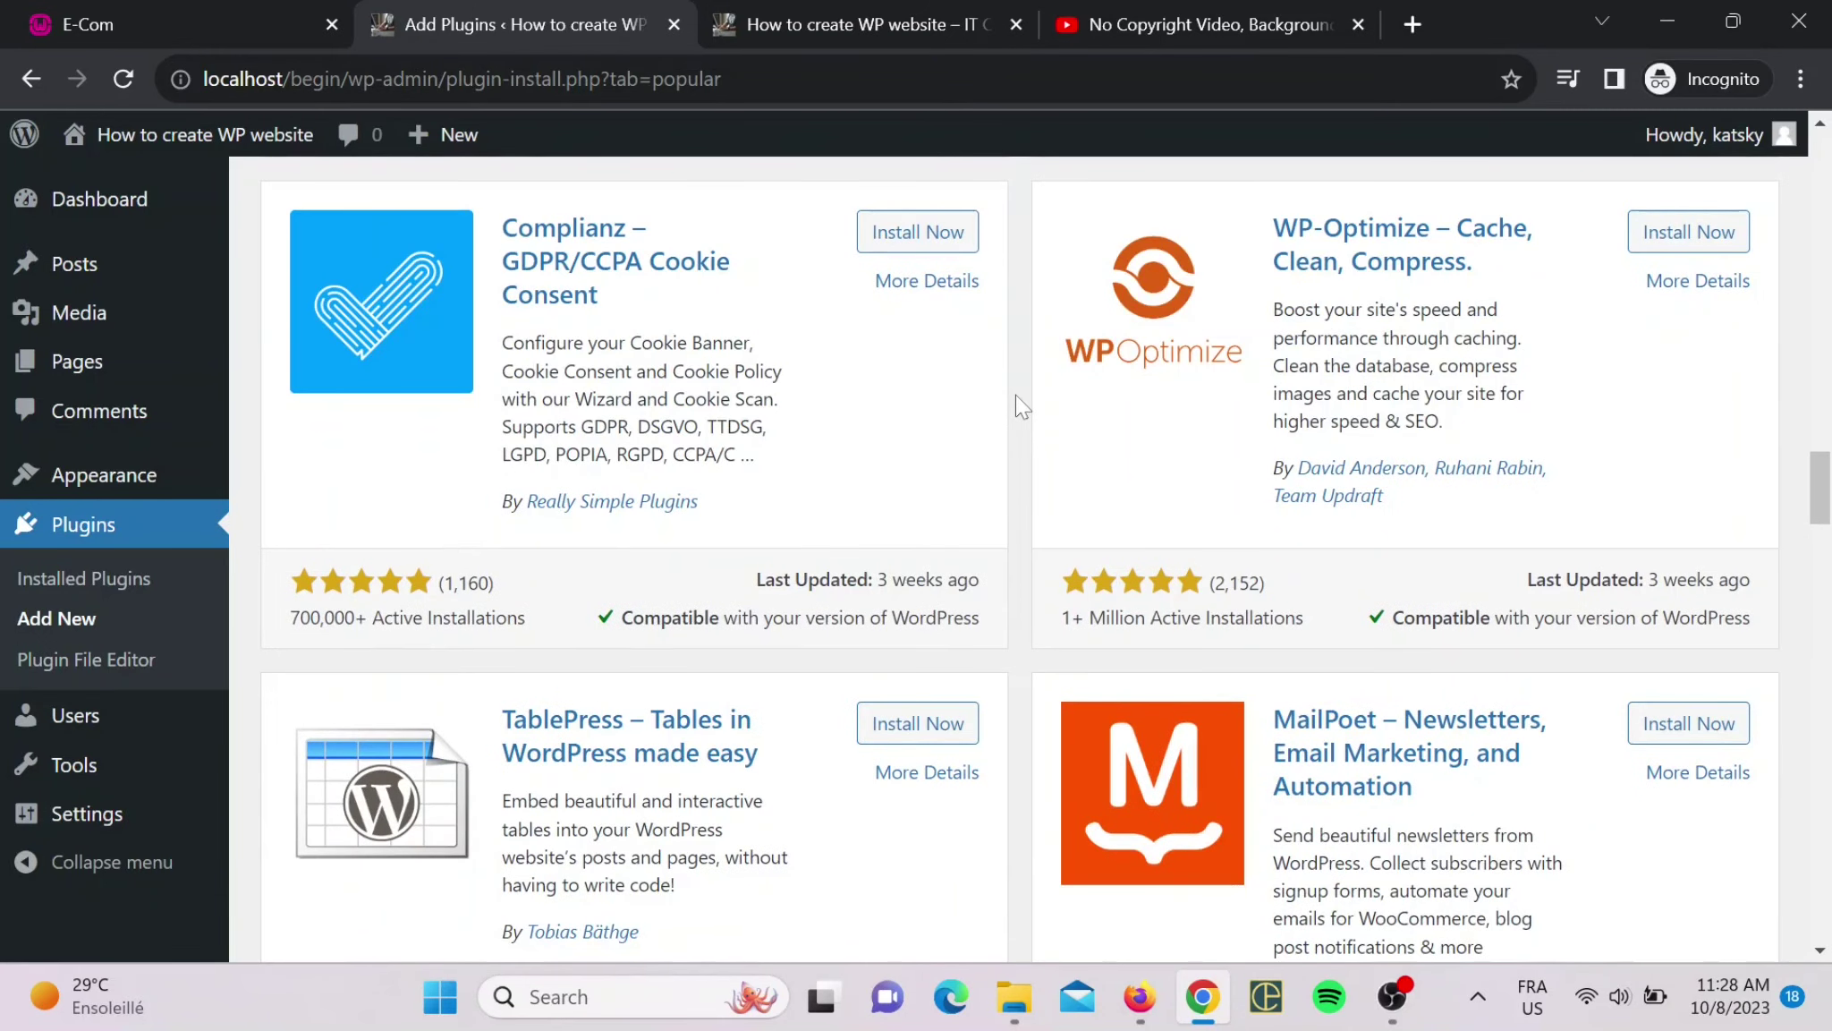
pyautogui.scroll(3, 1015, 396)
pyautogui.scroll(-3, 1015, 396)
pyautogui.scroll(15, 1024, 330)
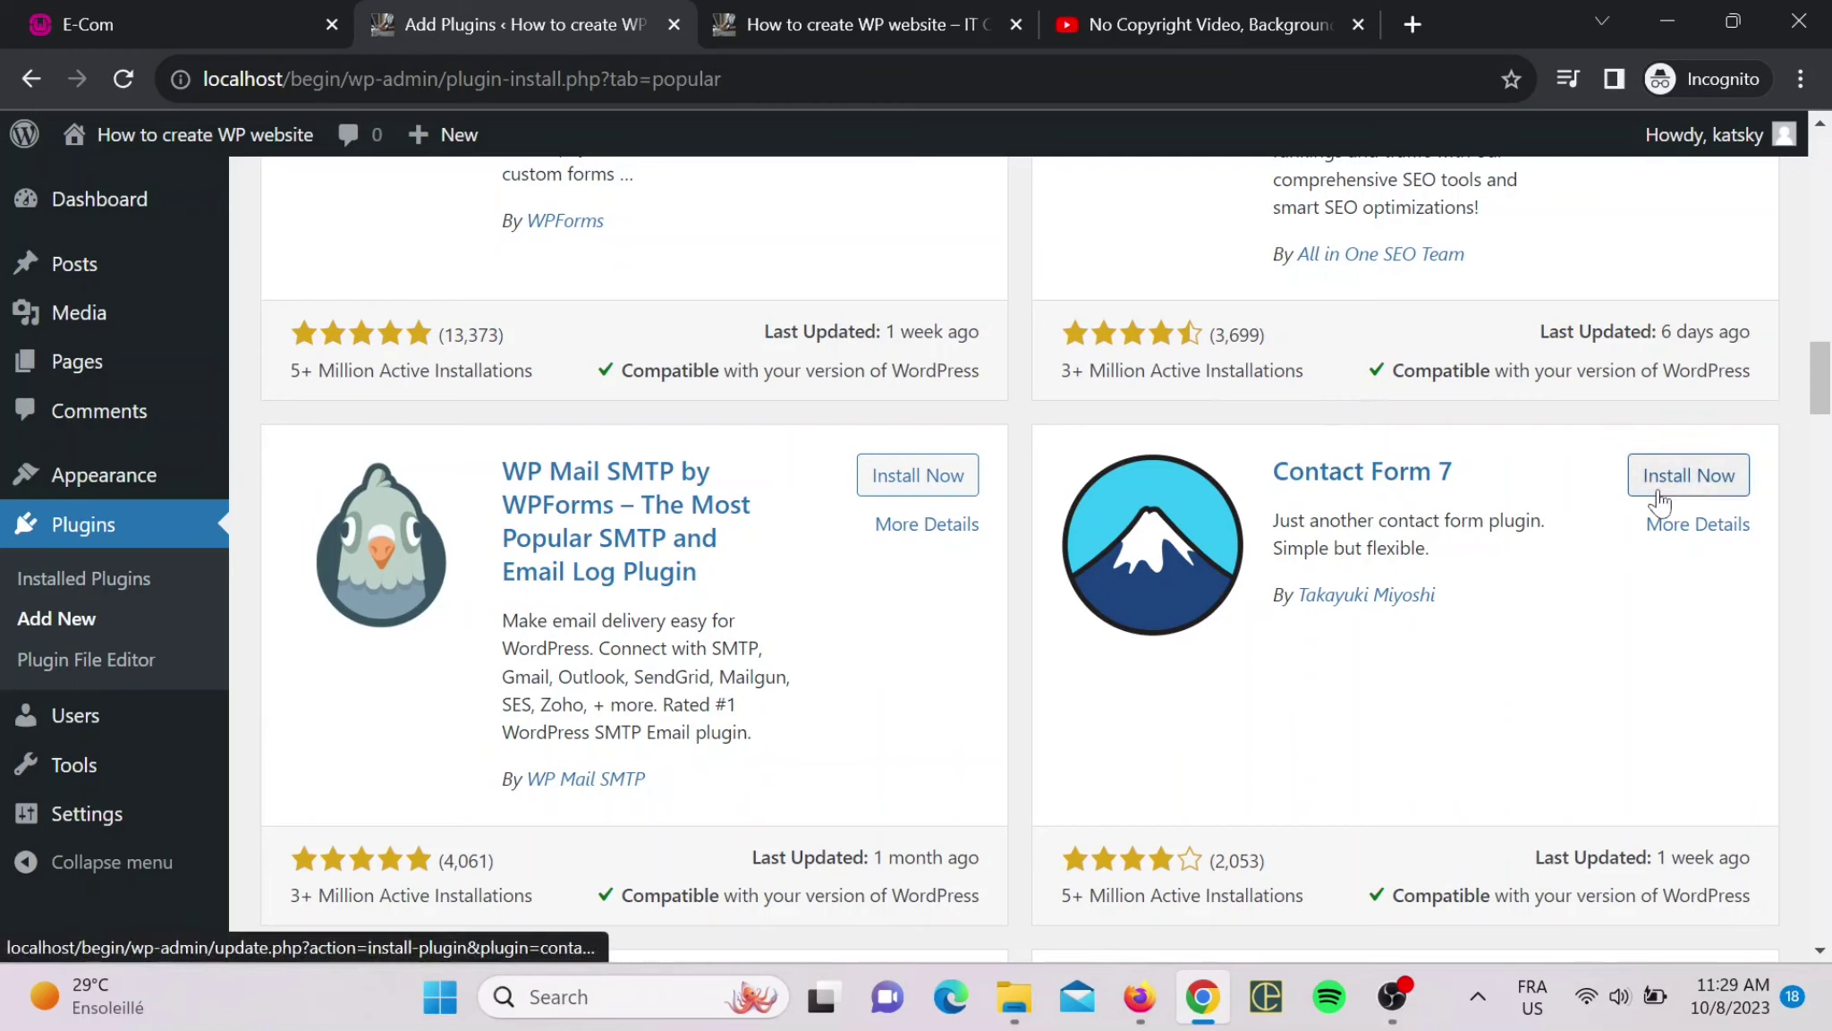
# - Install Contact Form 7 and view it as the only, inactive, plugin in Installed Plugins
pyautogui.click(1658, 498)
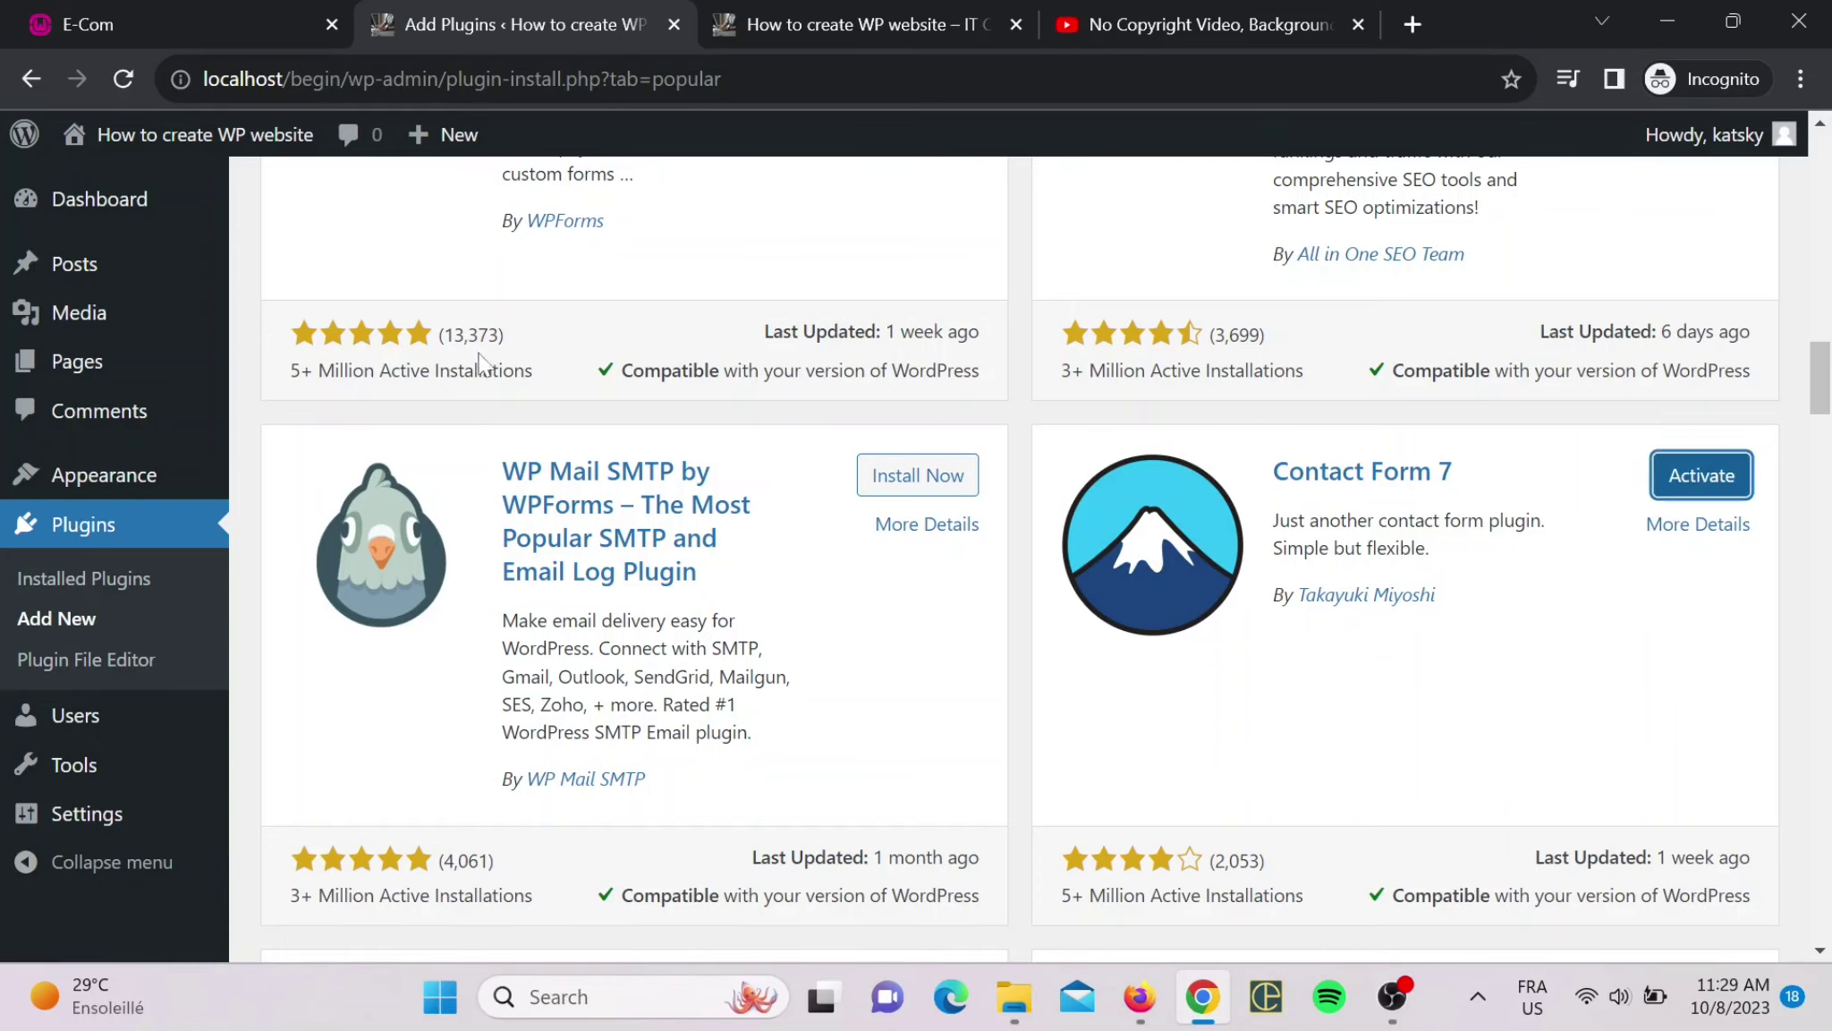
pyautogui.scroll(5, 21, 716)
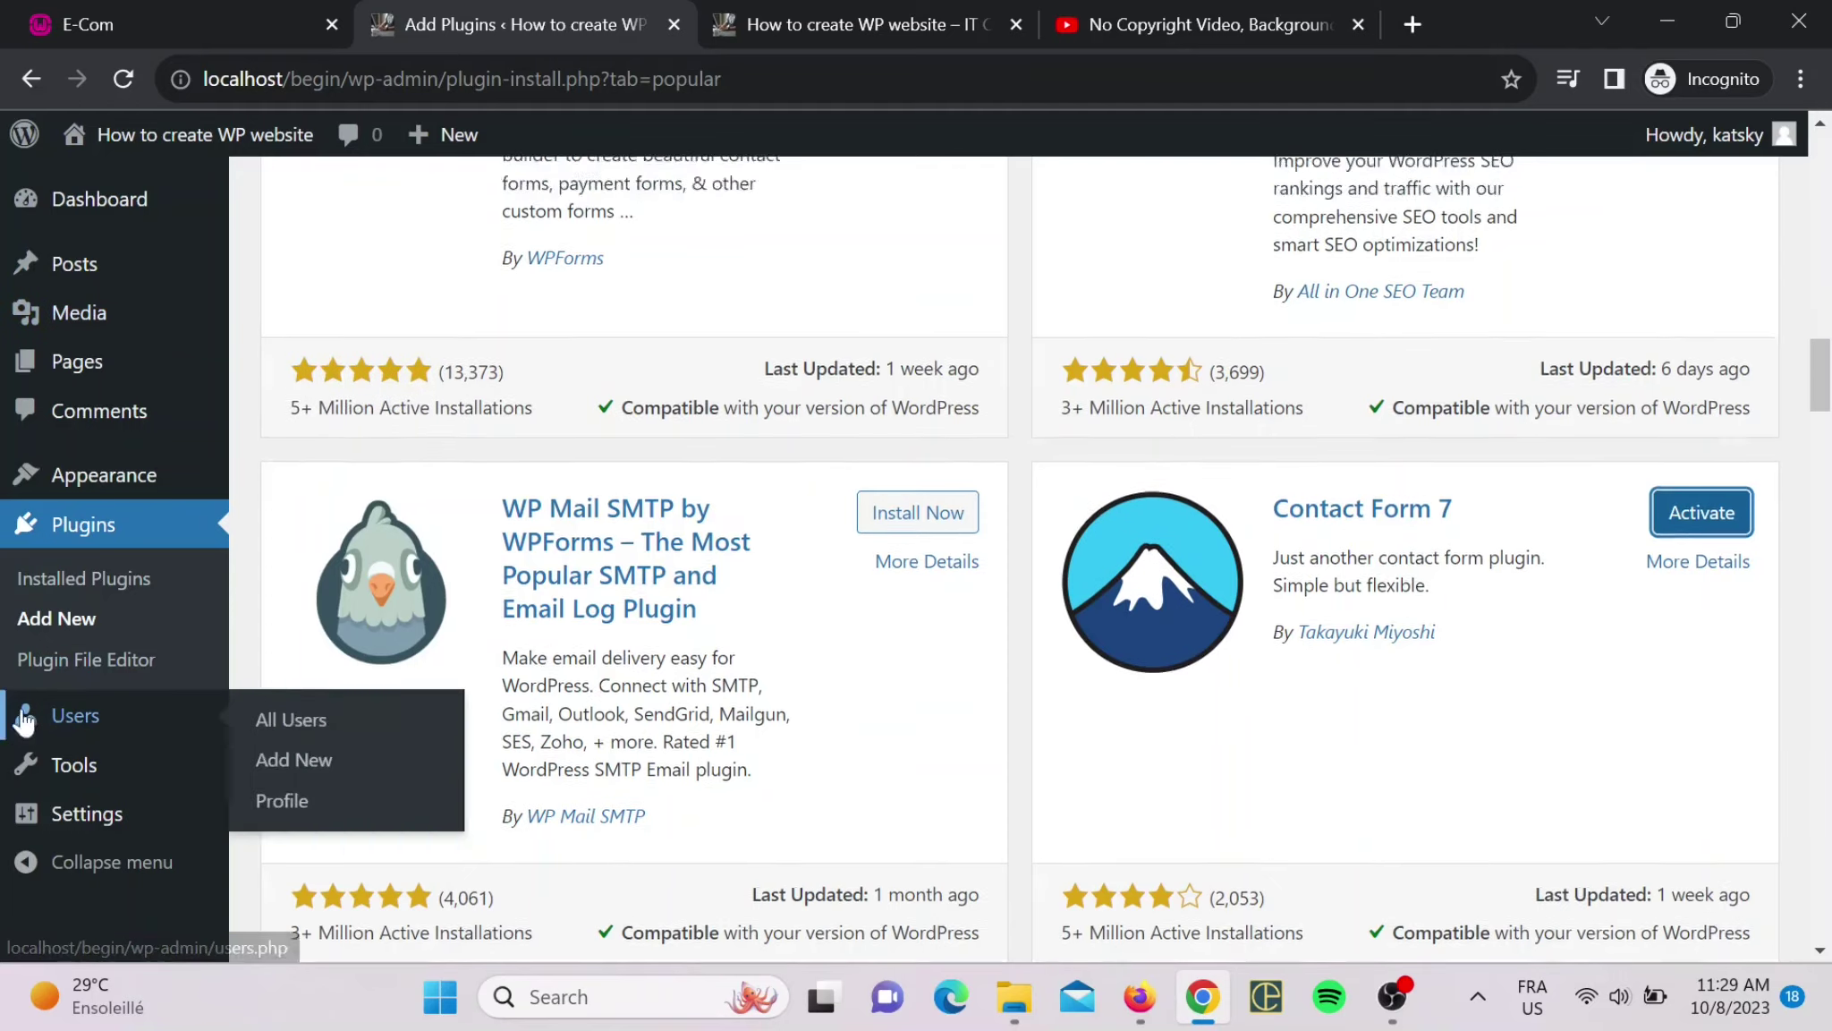
pyautogui.scroll(-3, 1257, 671)
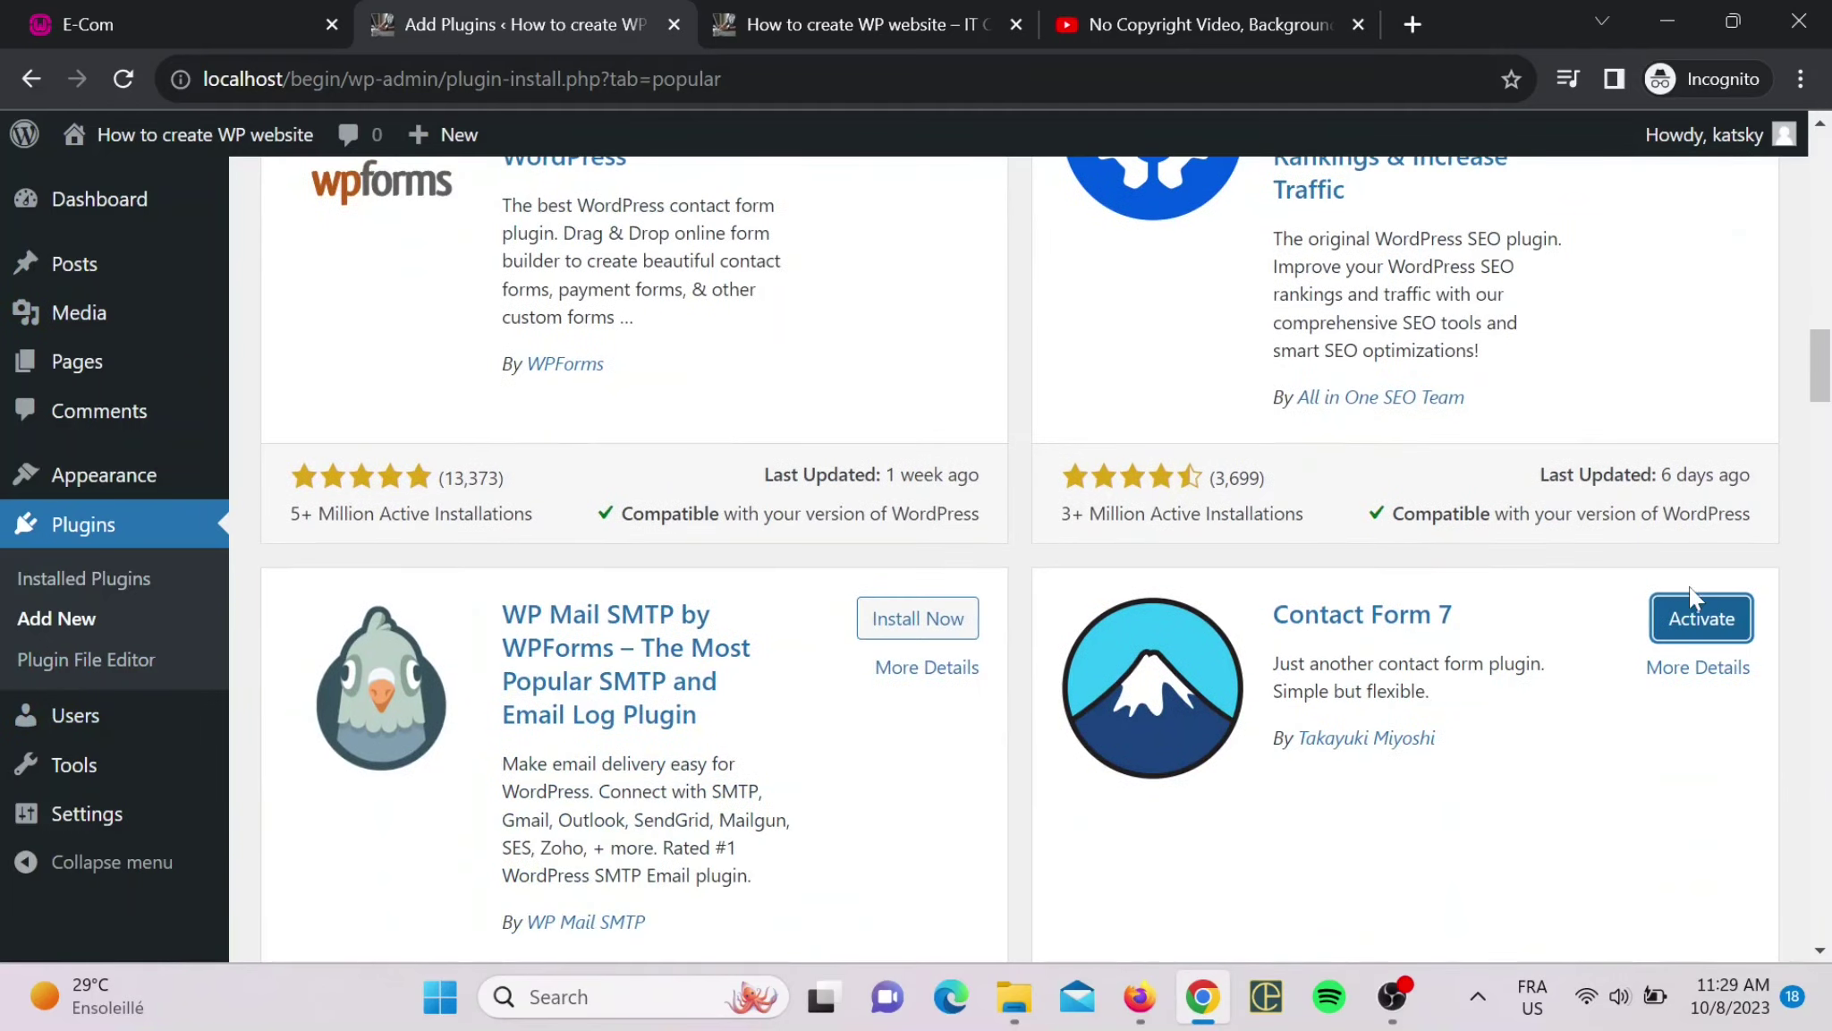
pyautogui.scroll(8, 892, 605)
pyautogui.scroll(-13, 892, 605)
pyautogui.scroll(2, 1725, 693)
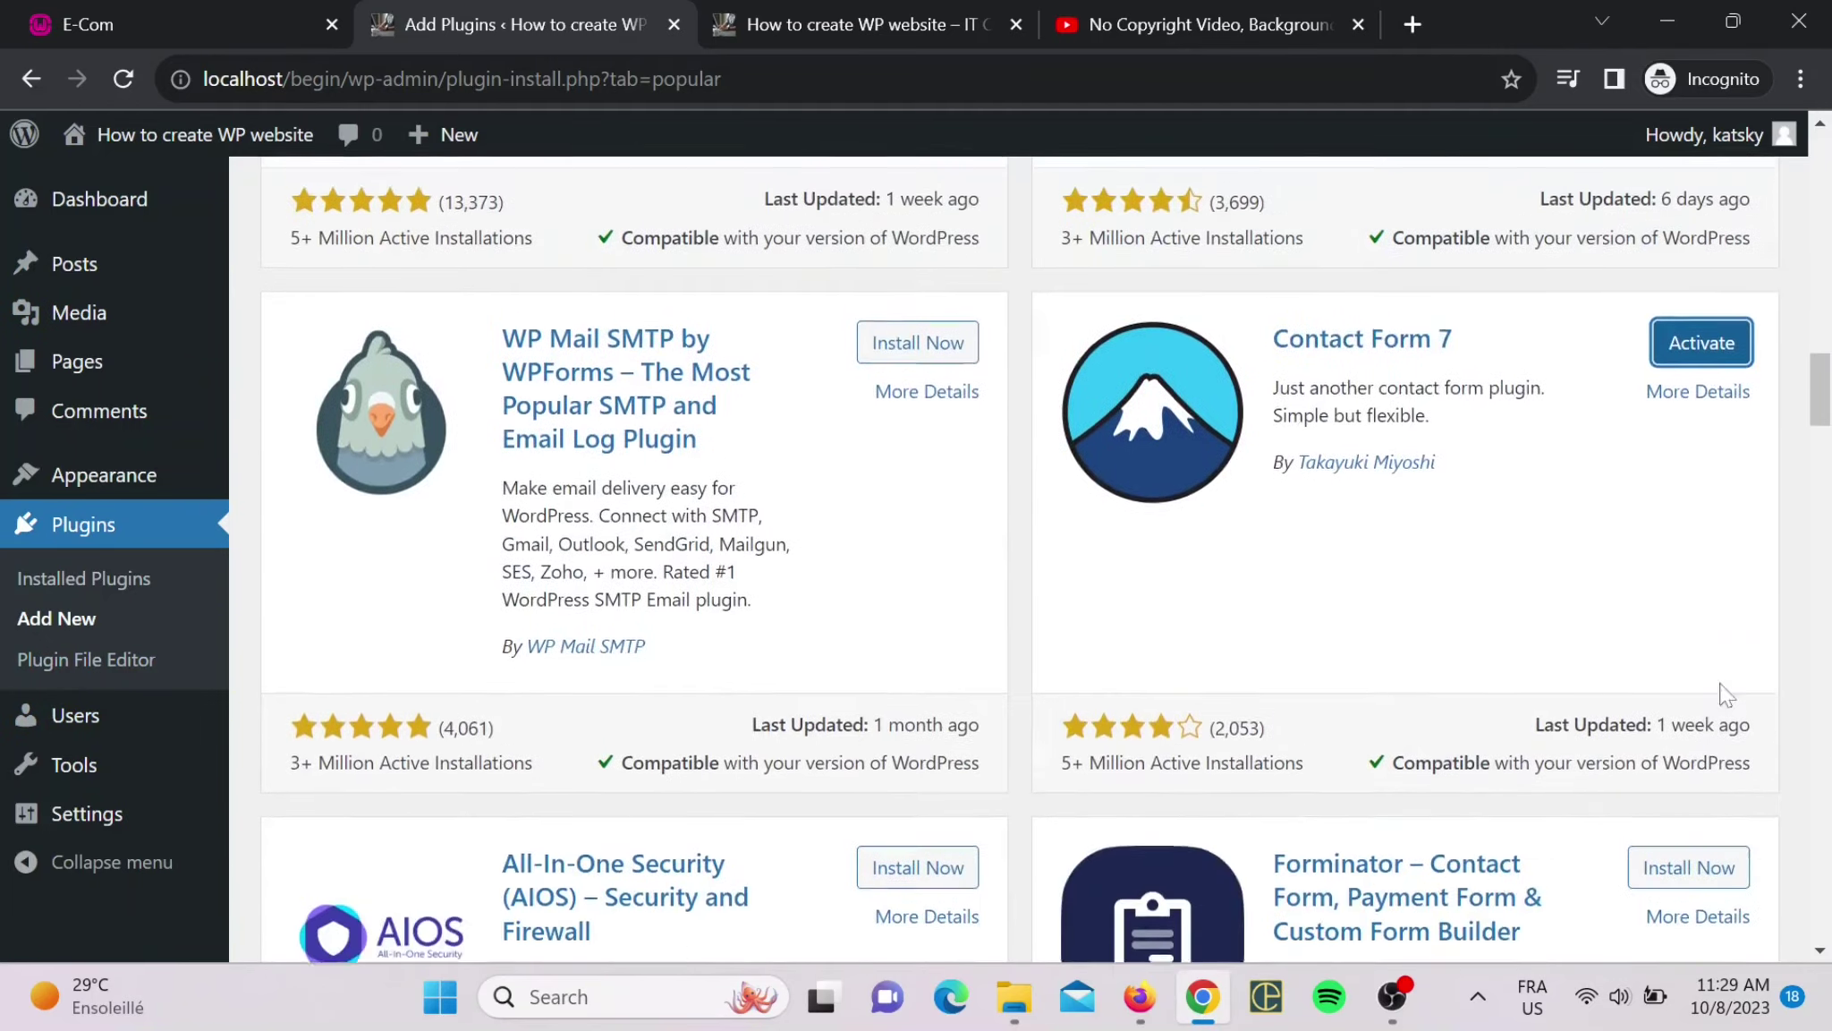
pyautogui.scroll(15, 1725, 694)
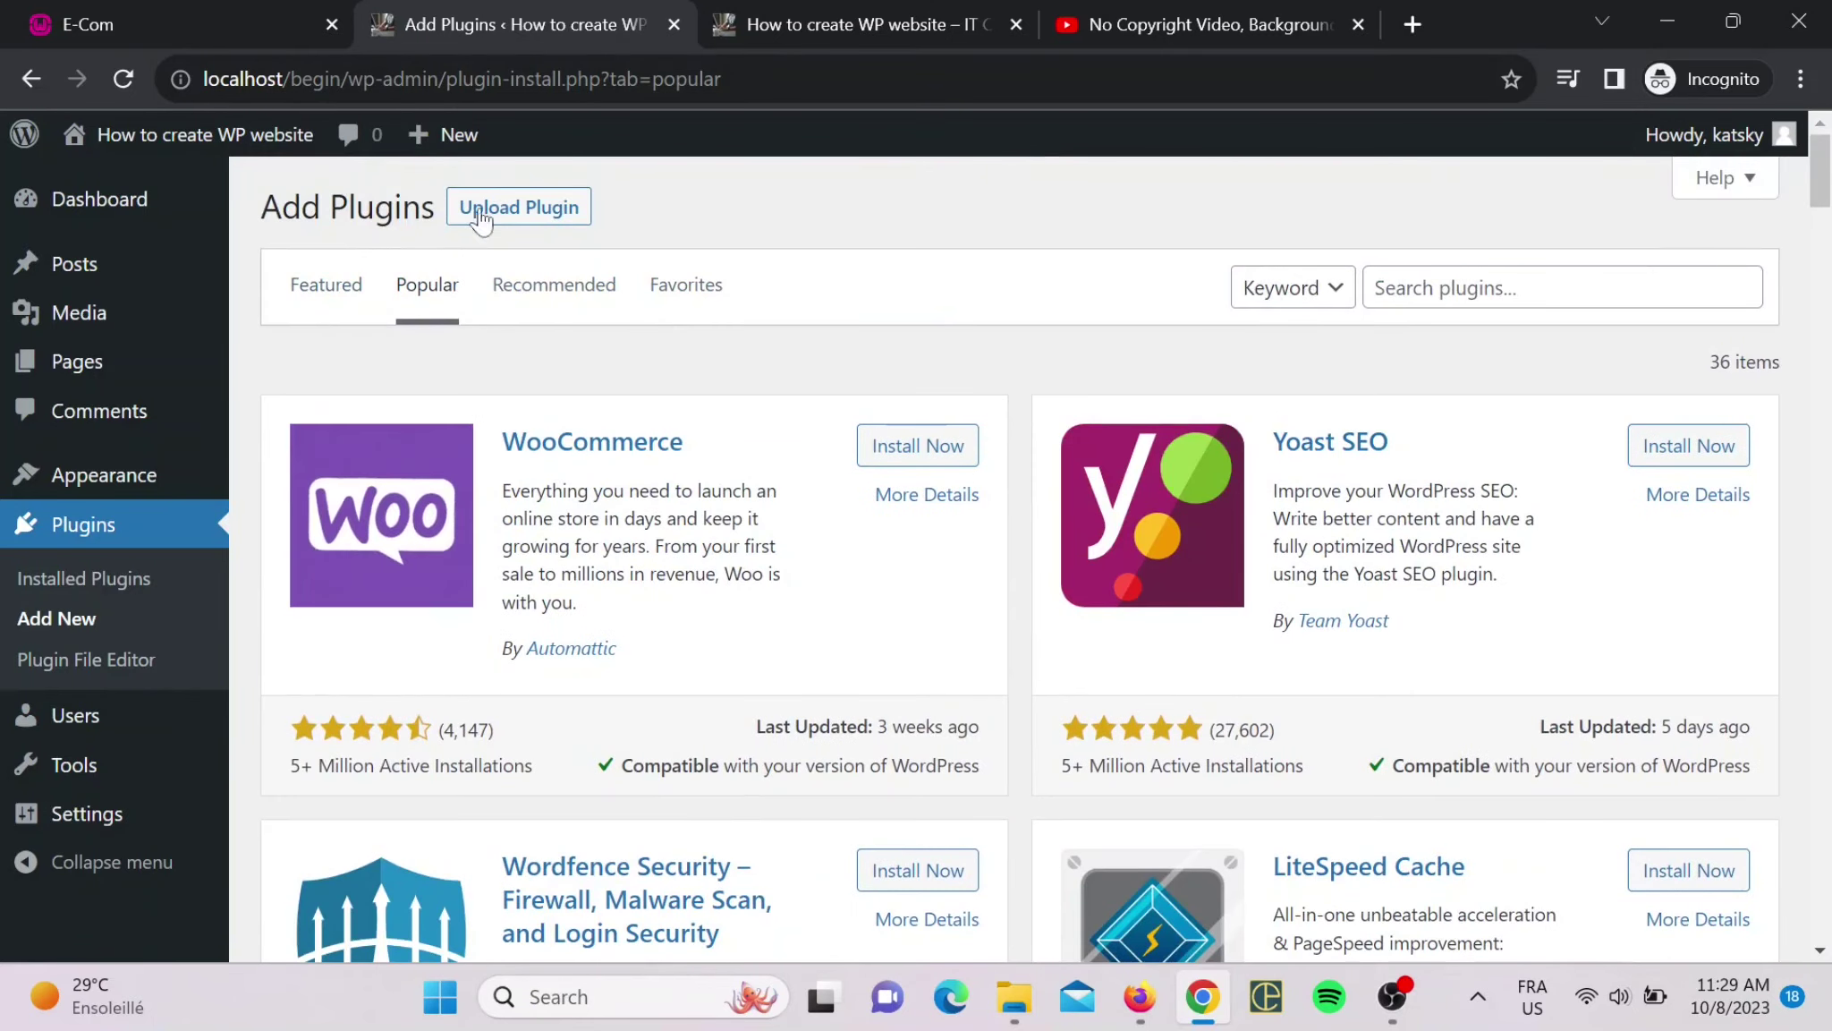
pyautogui.click(118, 521)
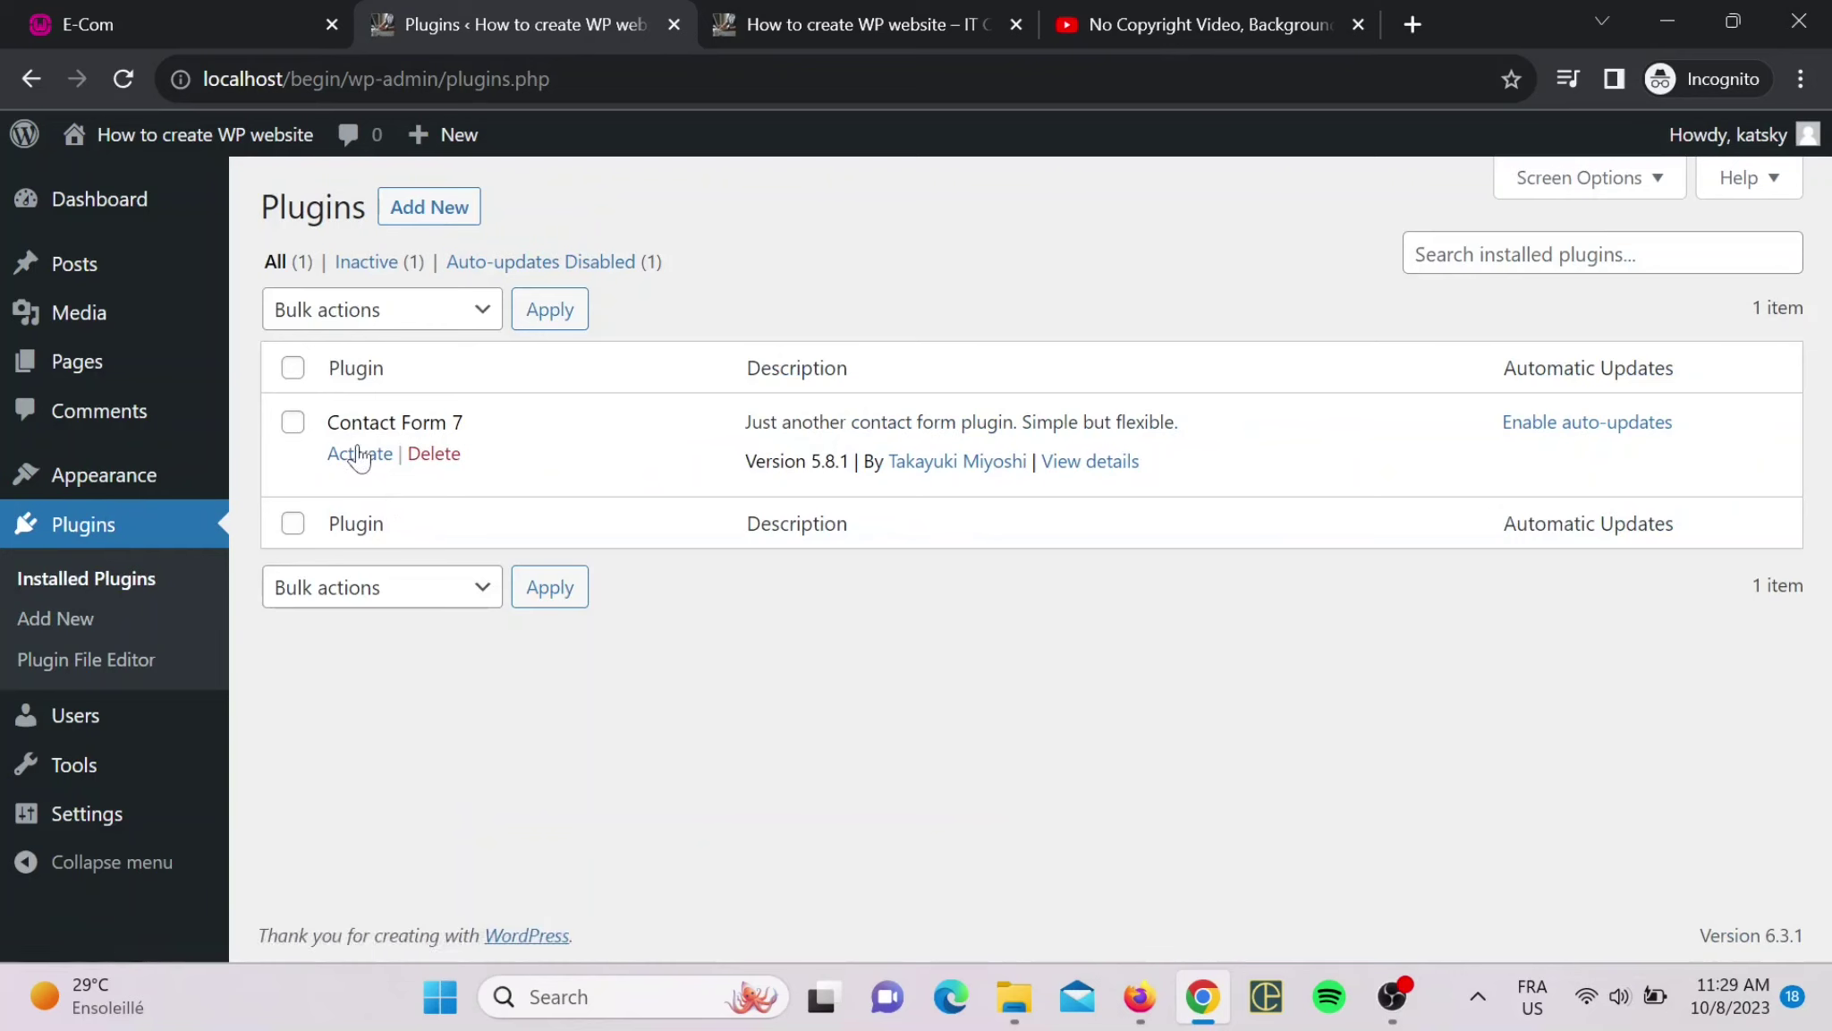
# - Activate Contact Form 7 from the Installed Plugins list
pyautogui.click(360, 454)
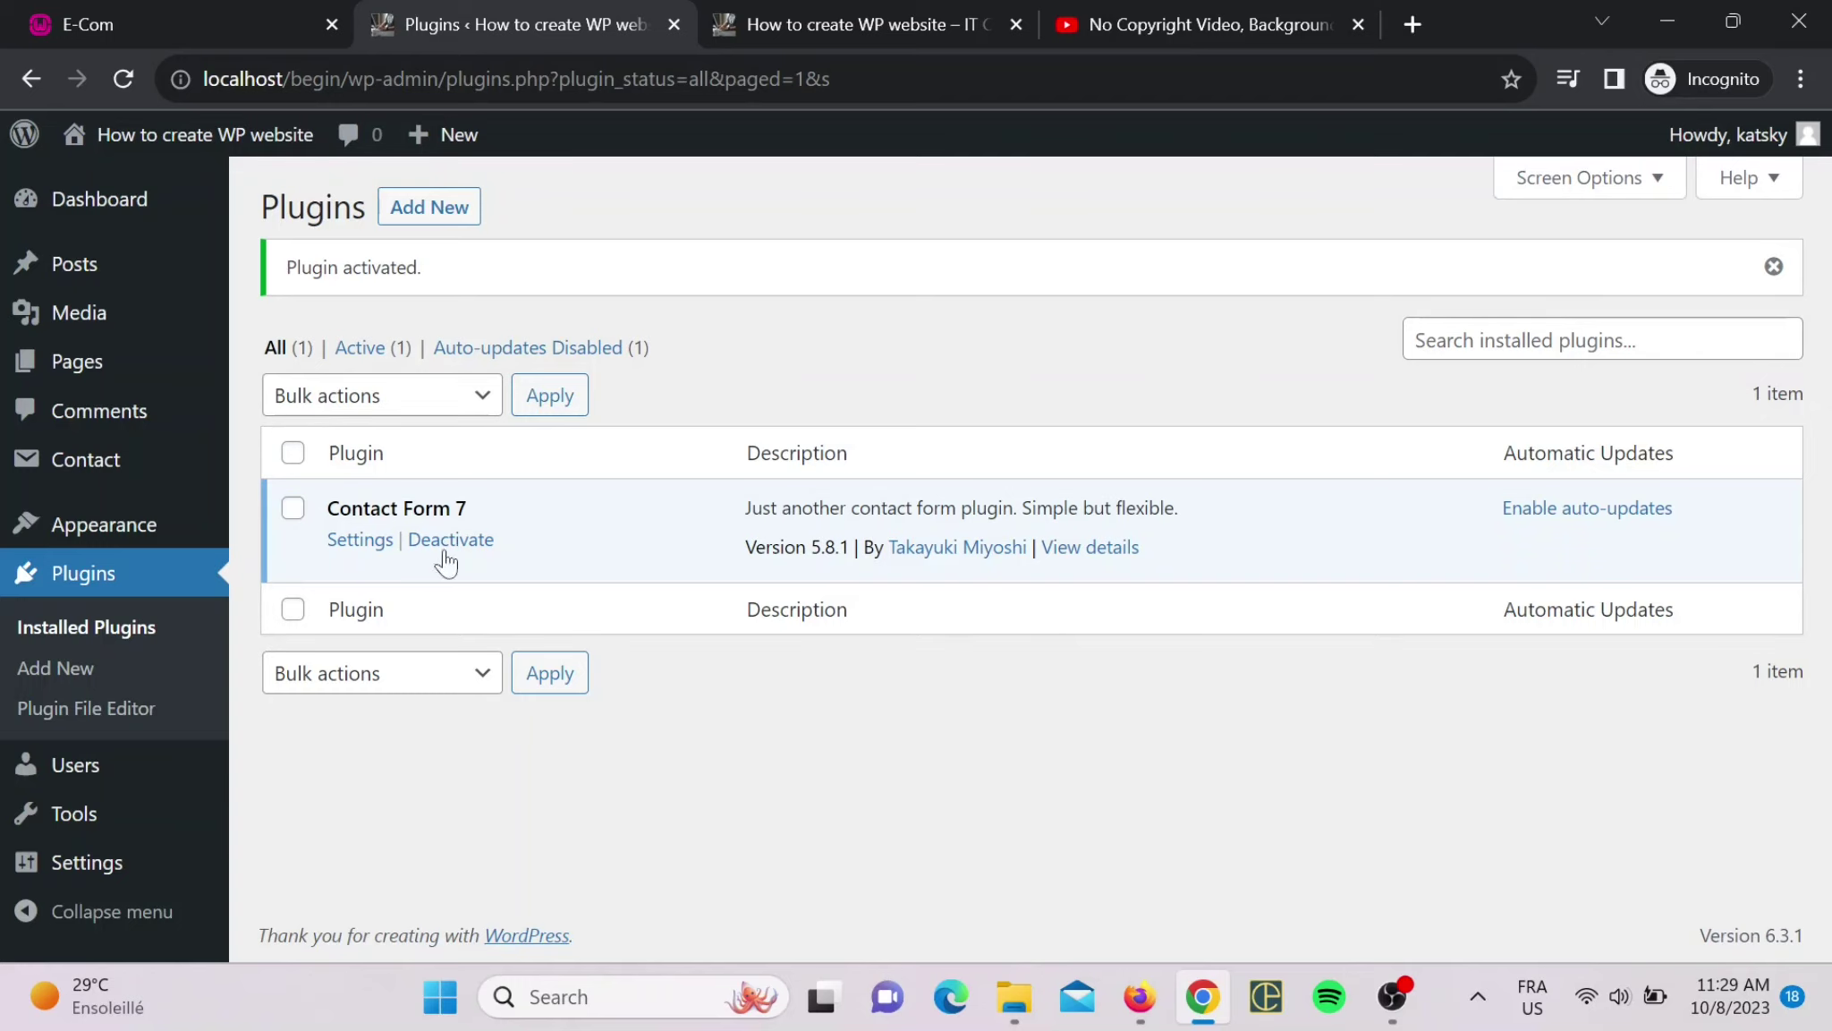
pyautogui.moveTo(112, 469)
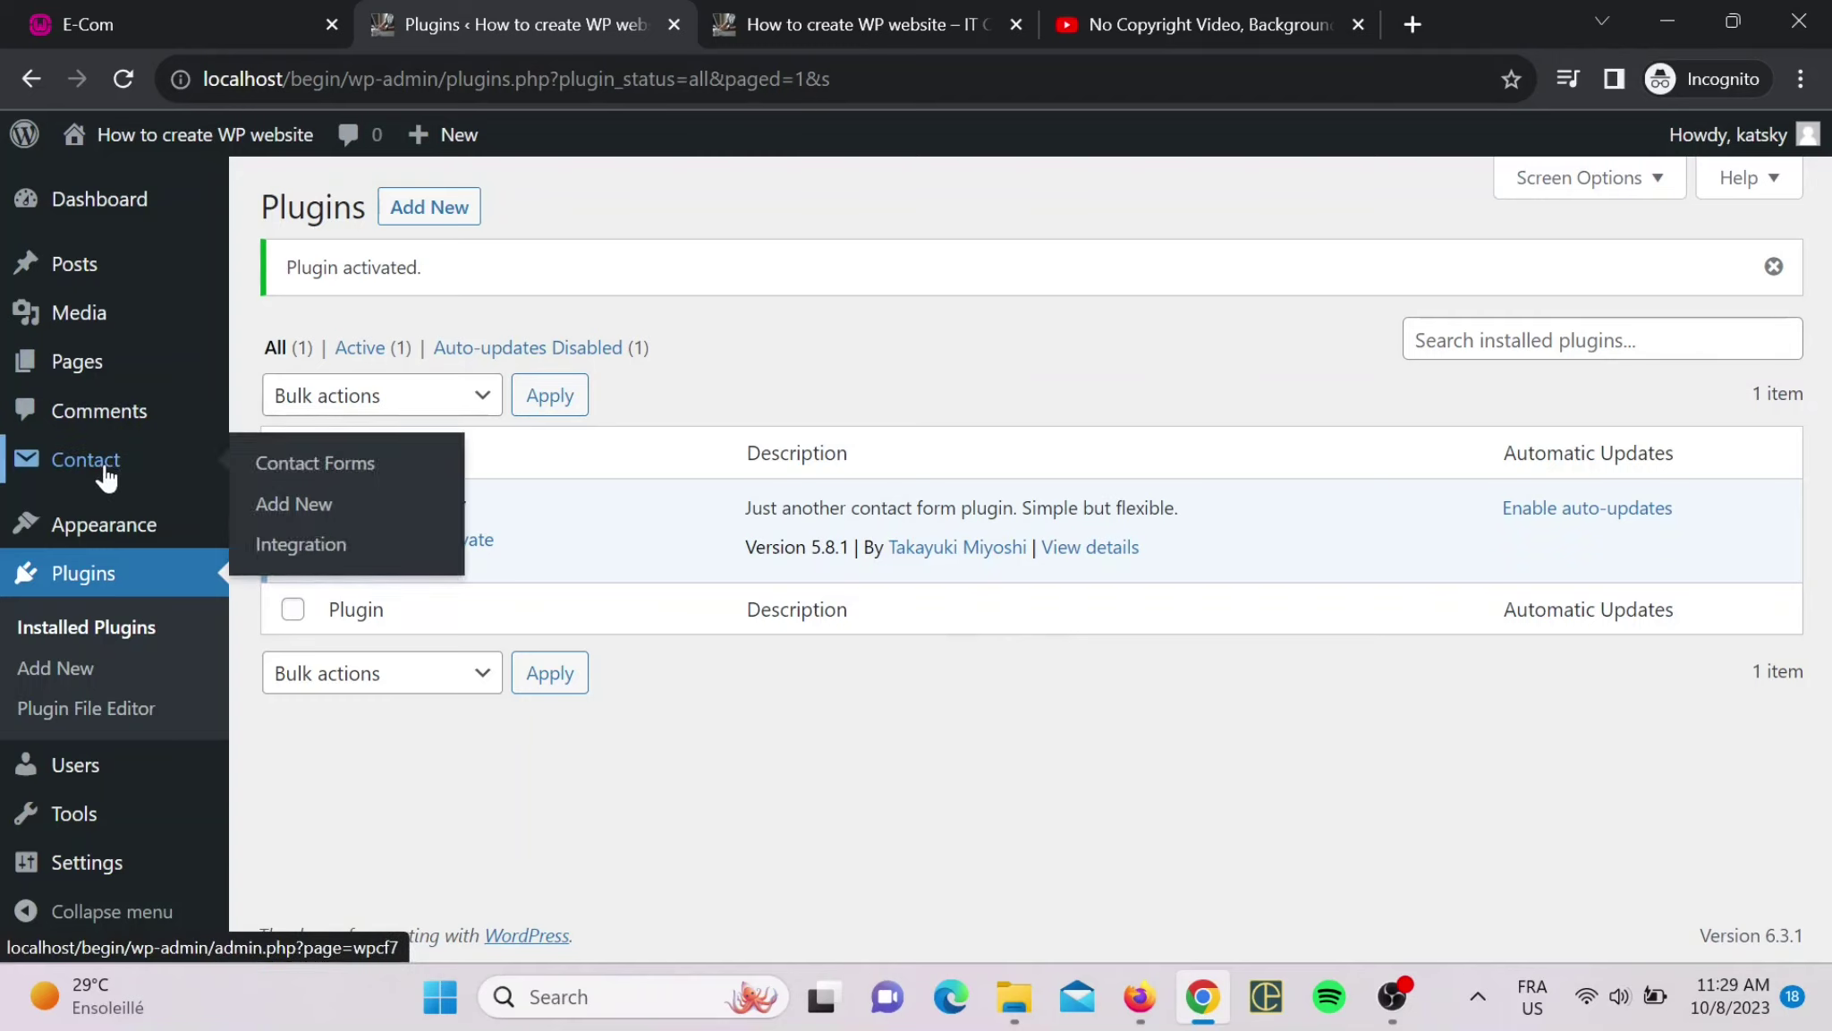
# - Start a new contact form under Contact > Add New and review its default name, email, subject, message template
pyautogui.click(106, 474)
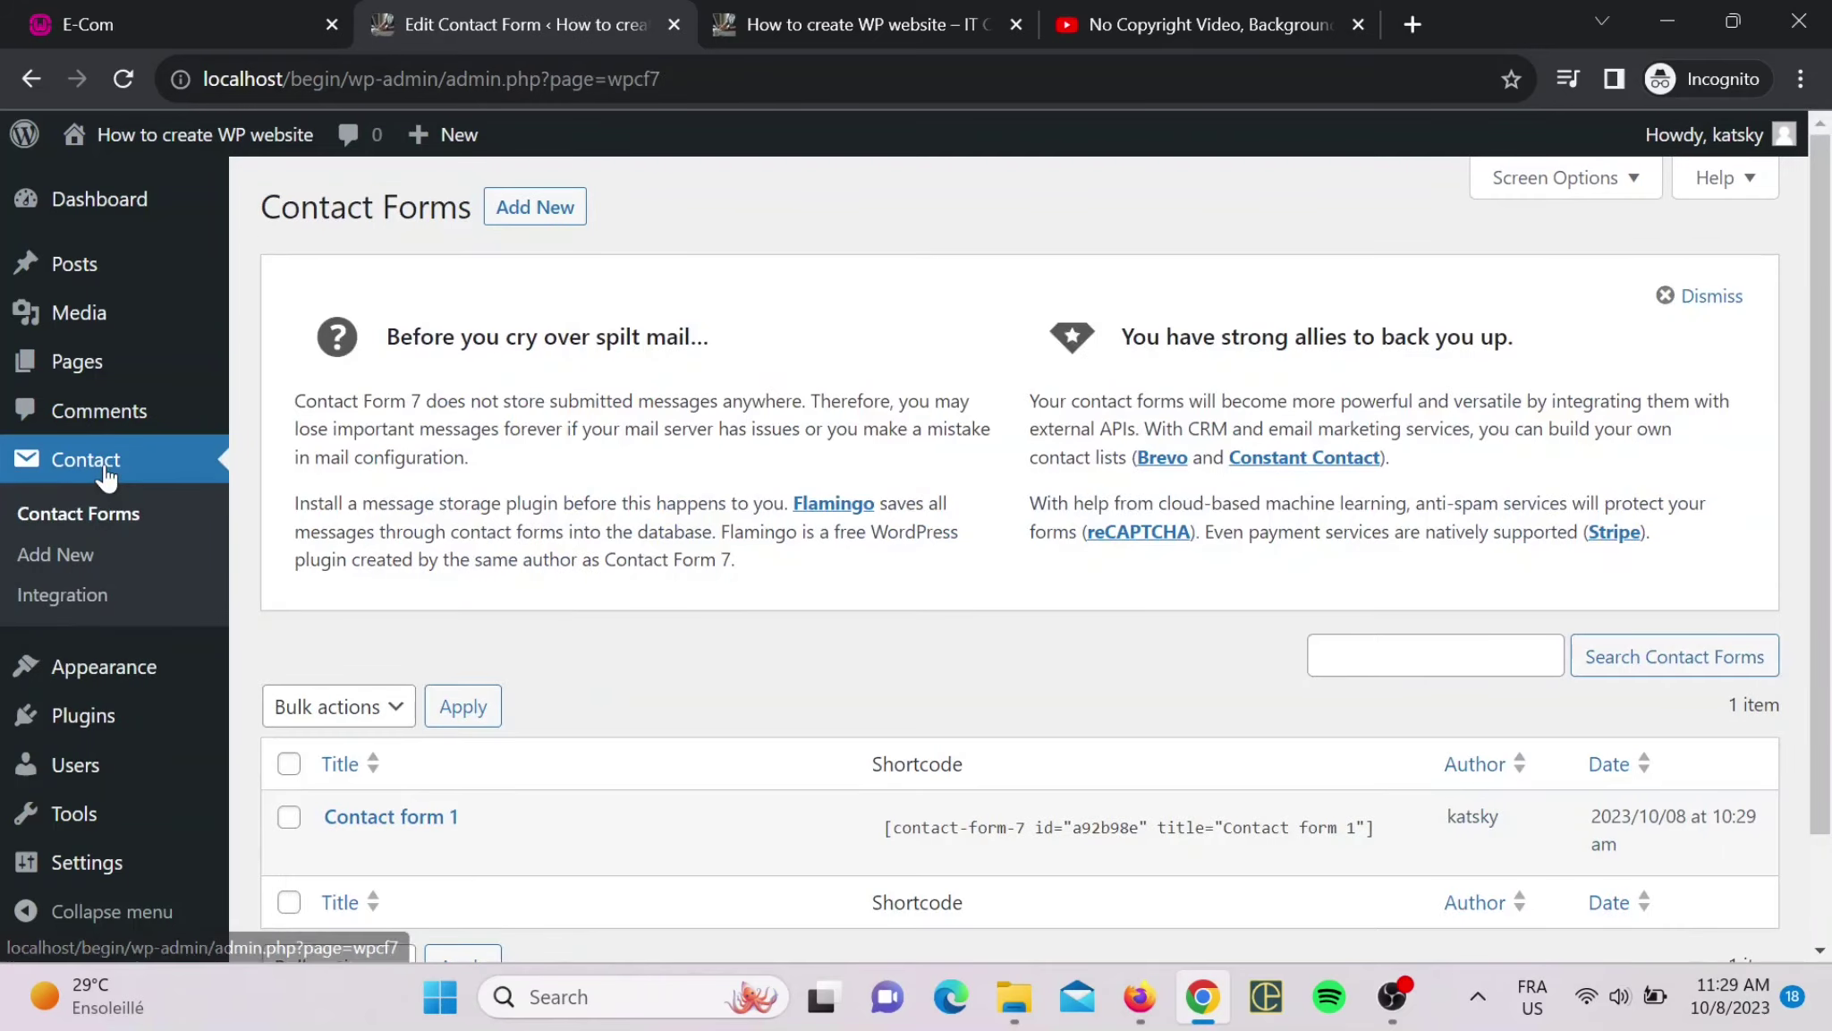
pyautogui.scroll(-2, 1020, 536)
pyautogui.scroll(2, 89, 462)
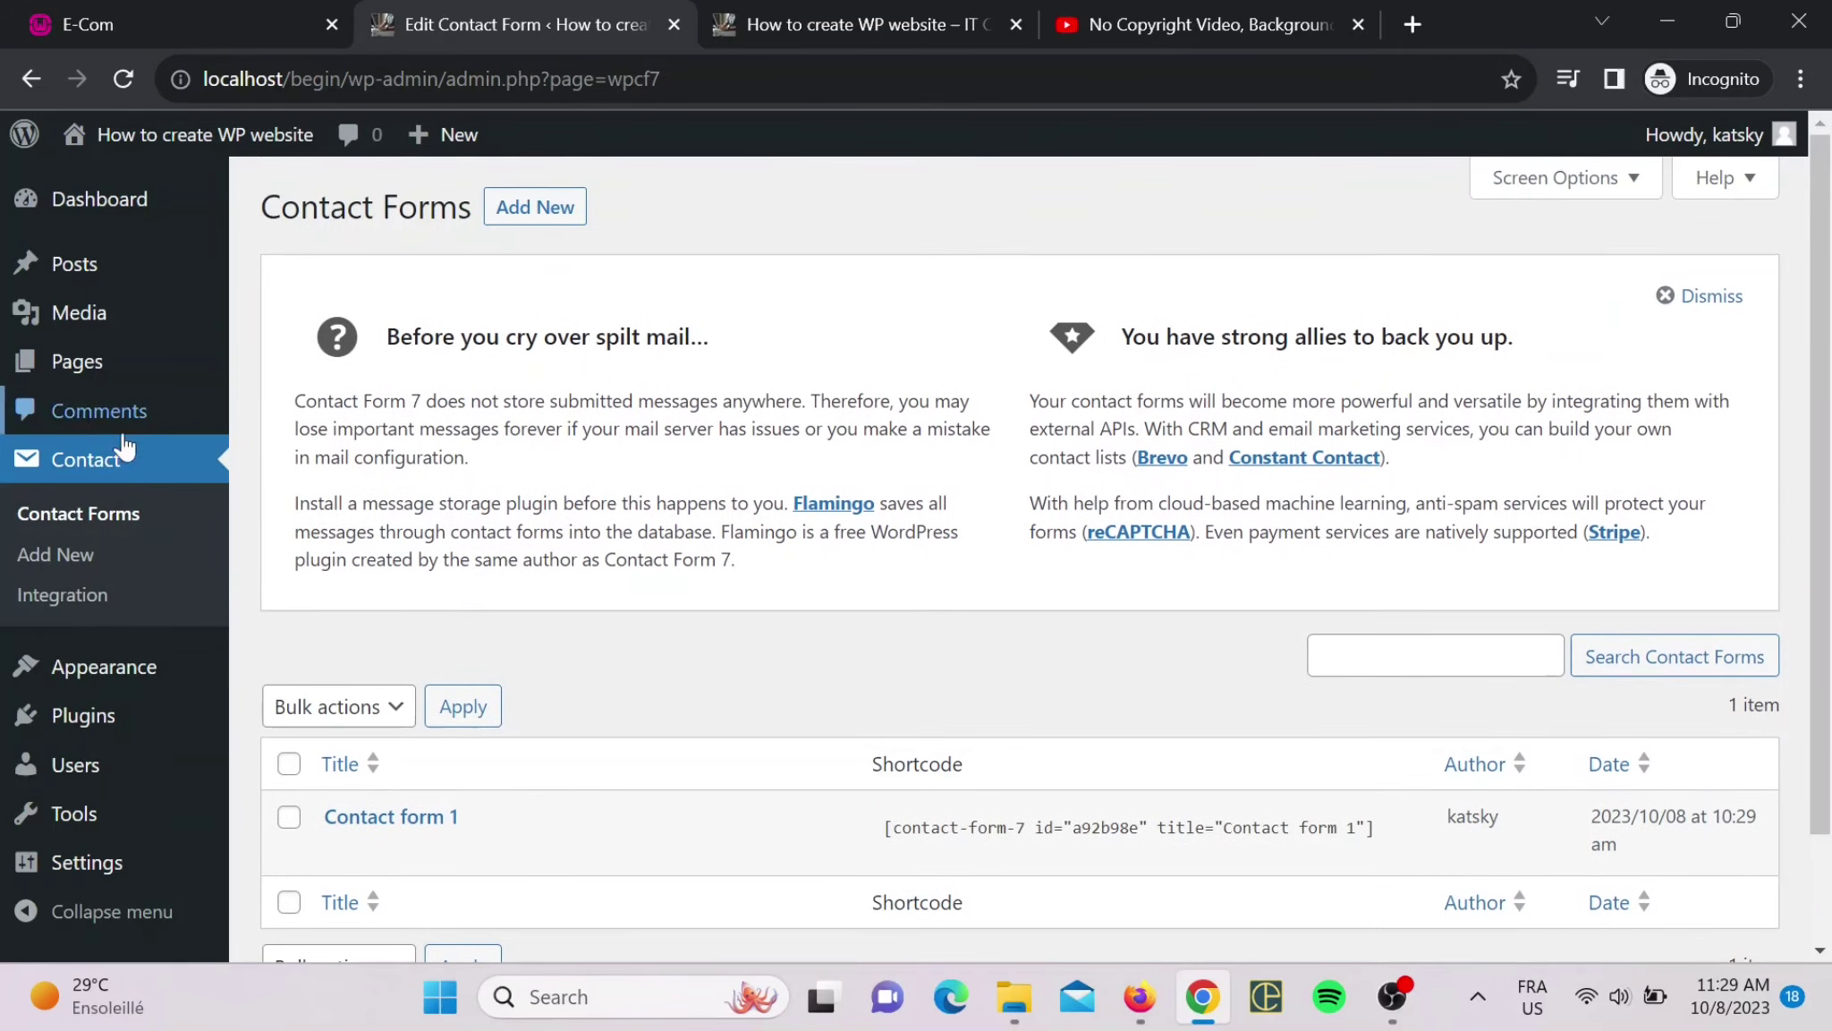
pyautogui.click(94, 555)
pyautogui.scroll(-1, 577, 504)
pyautogui.scroll(1, 577, 504)
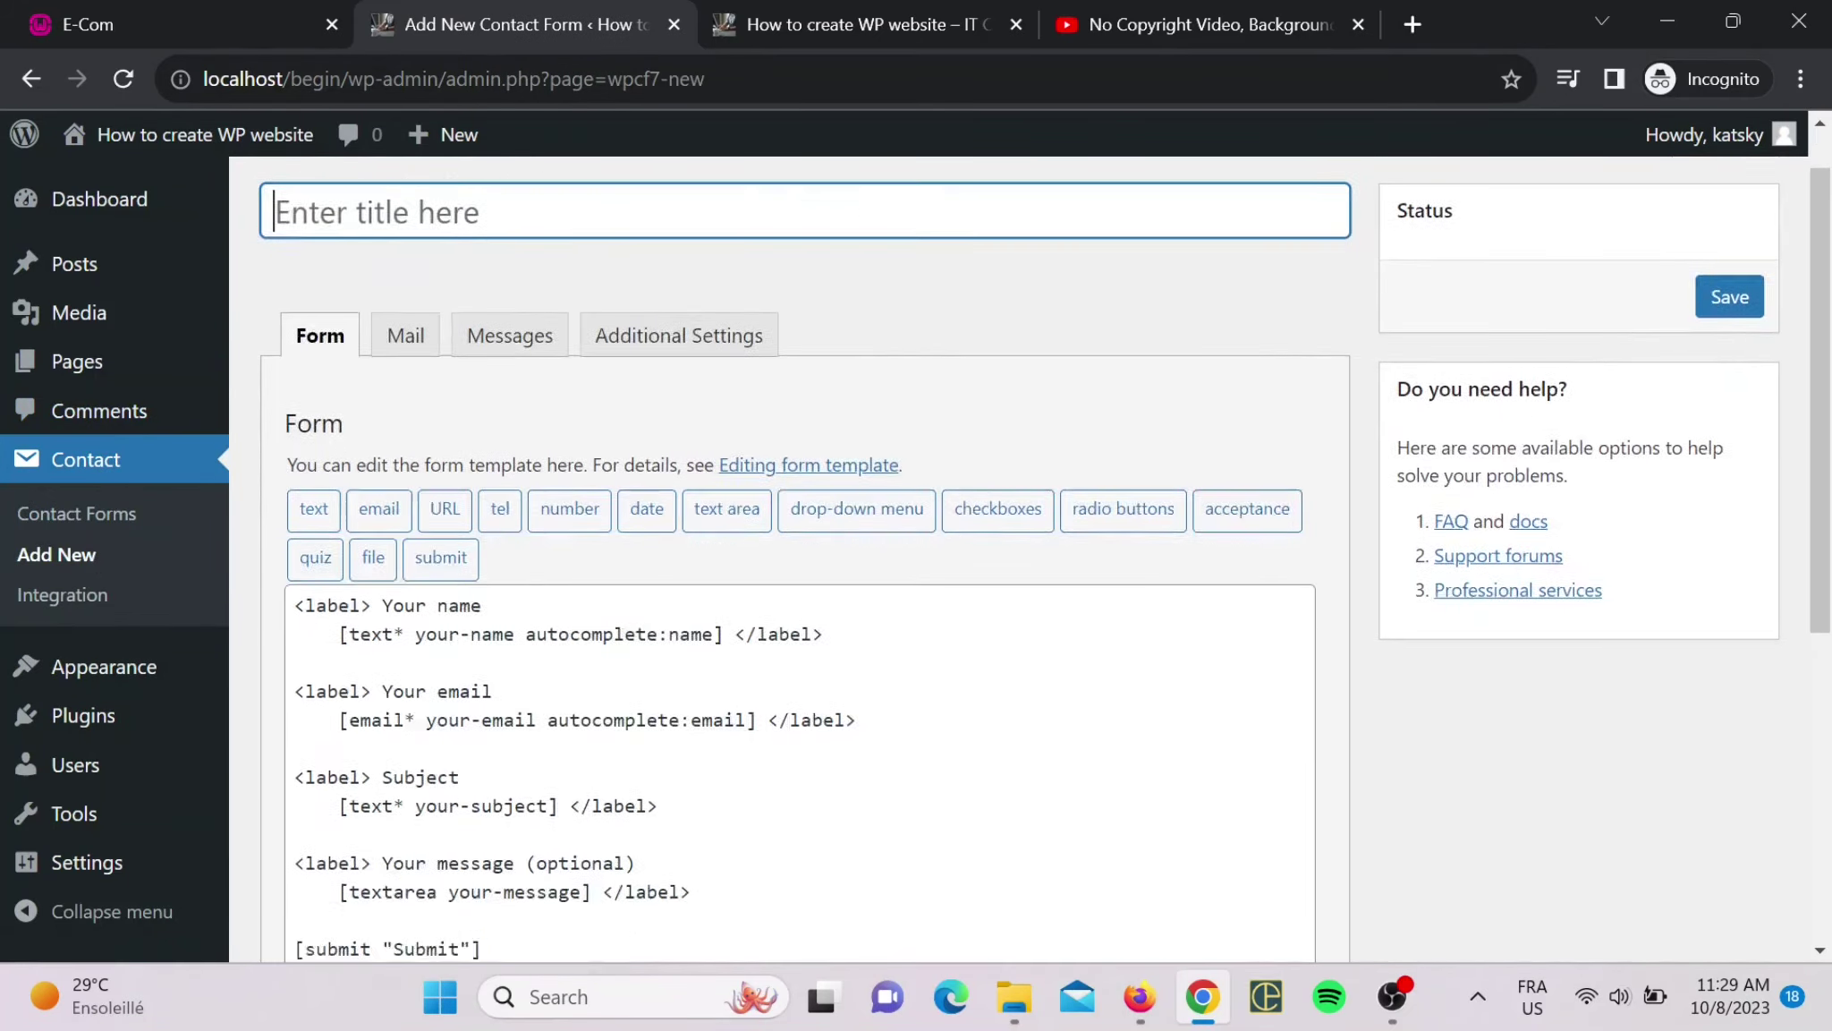
pyautogui.scroll(-5, 577, 503)
pyautogui.scroll(6, 577, 504)
pyautogui.scroll(-3, 805, 555)
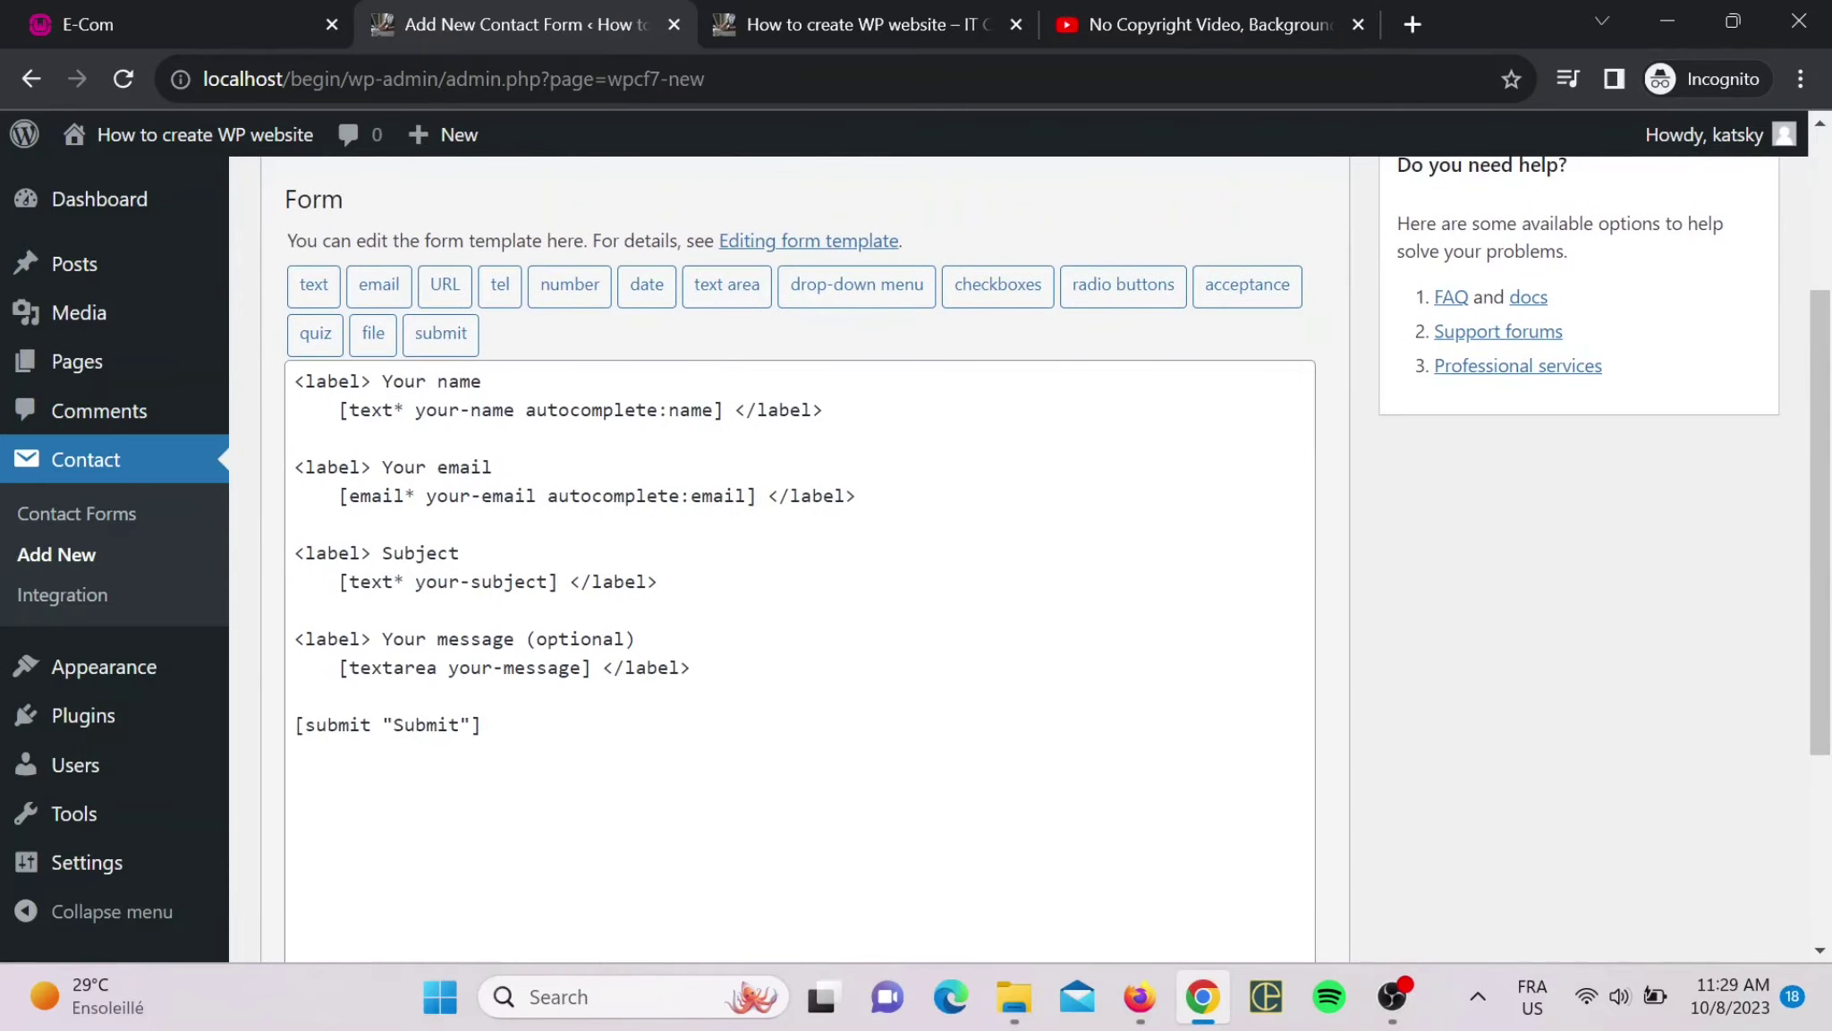
pyautogui.scroll(3, 805, 555)
pyautogui.scroll(-3, 805, 555)
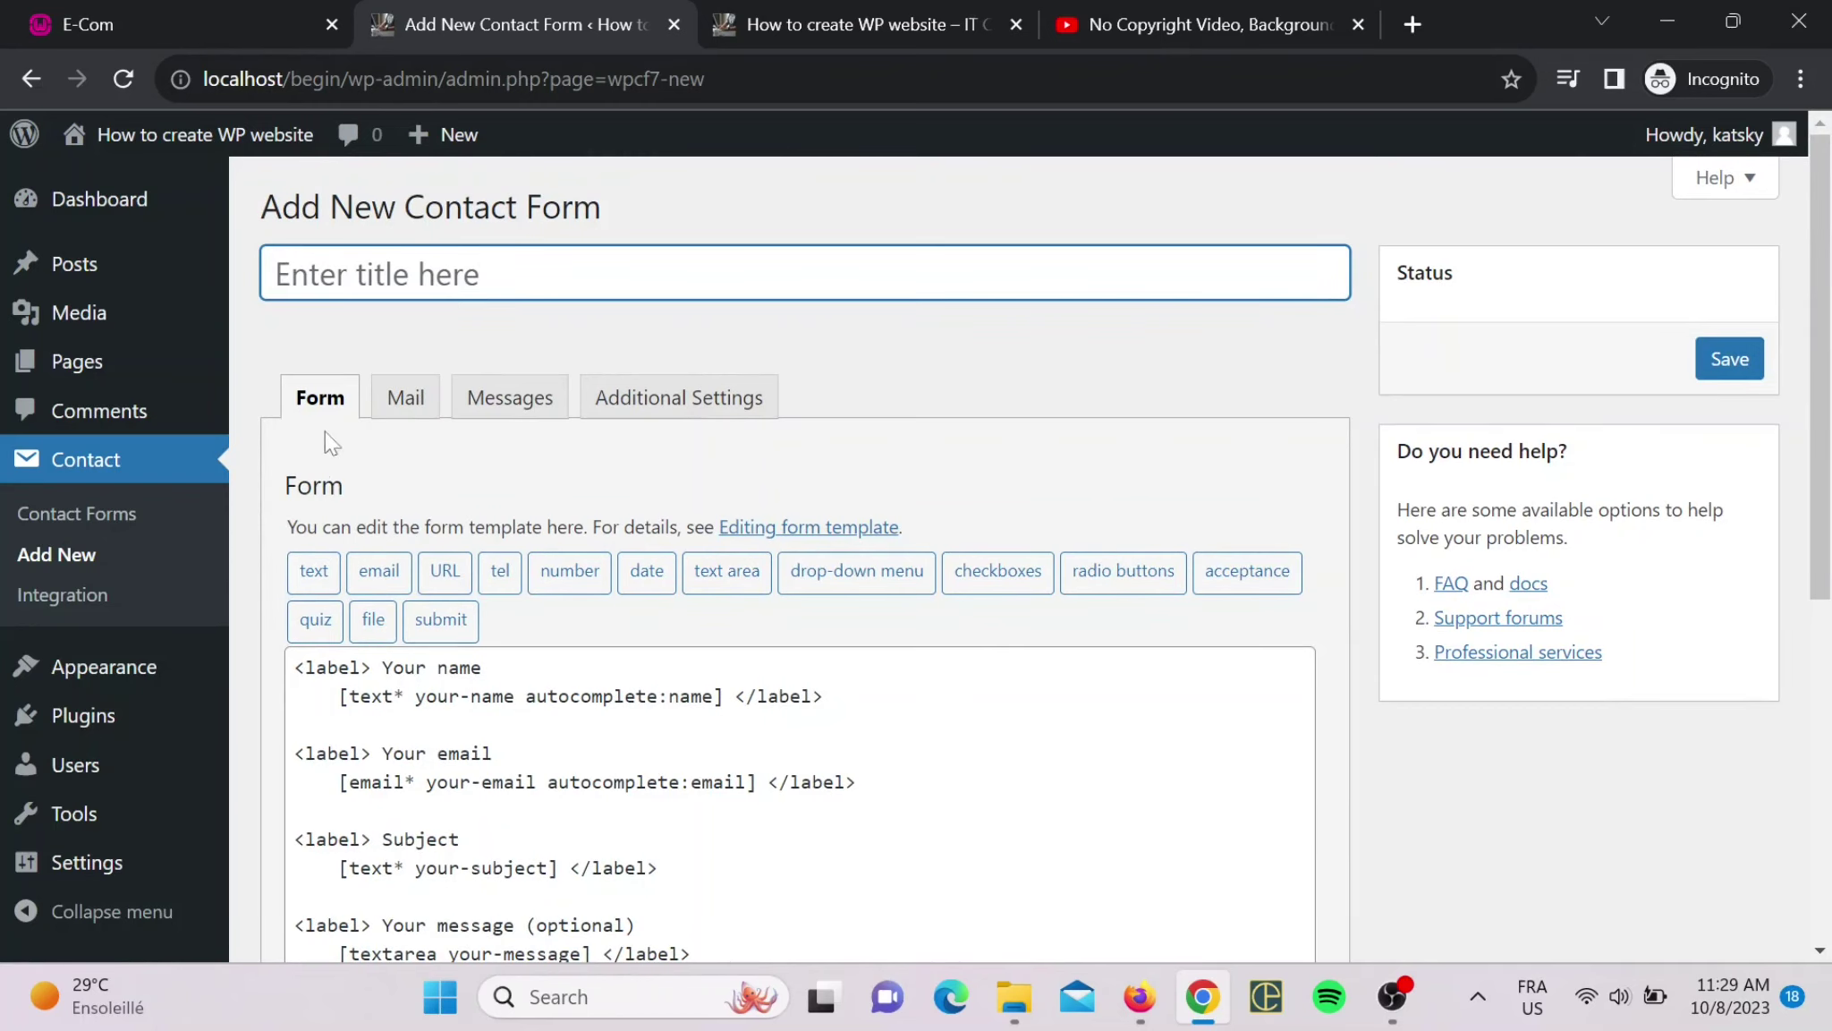
pyautogui.scroll(-4, 448, 505)
pyautogui.scroll(4, 482, 329)
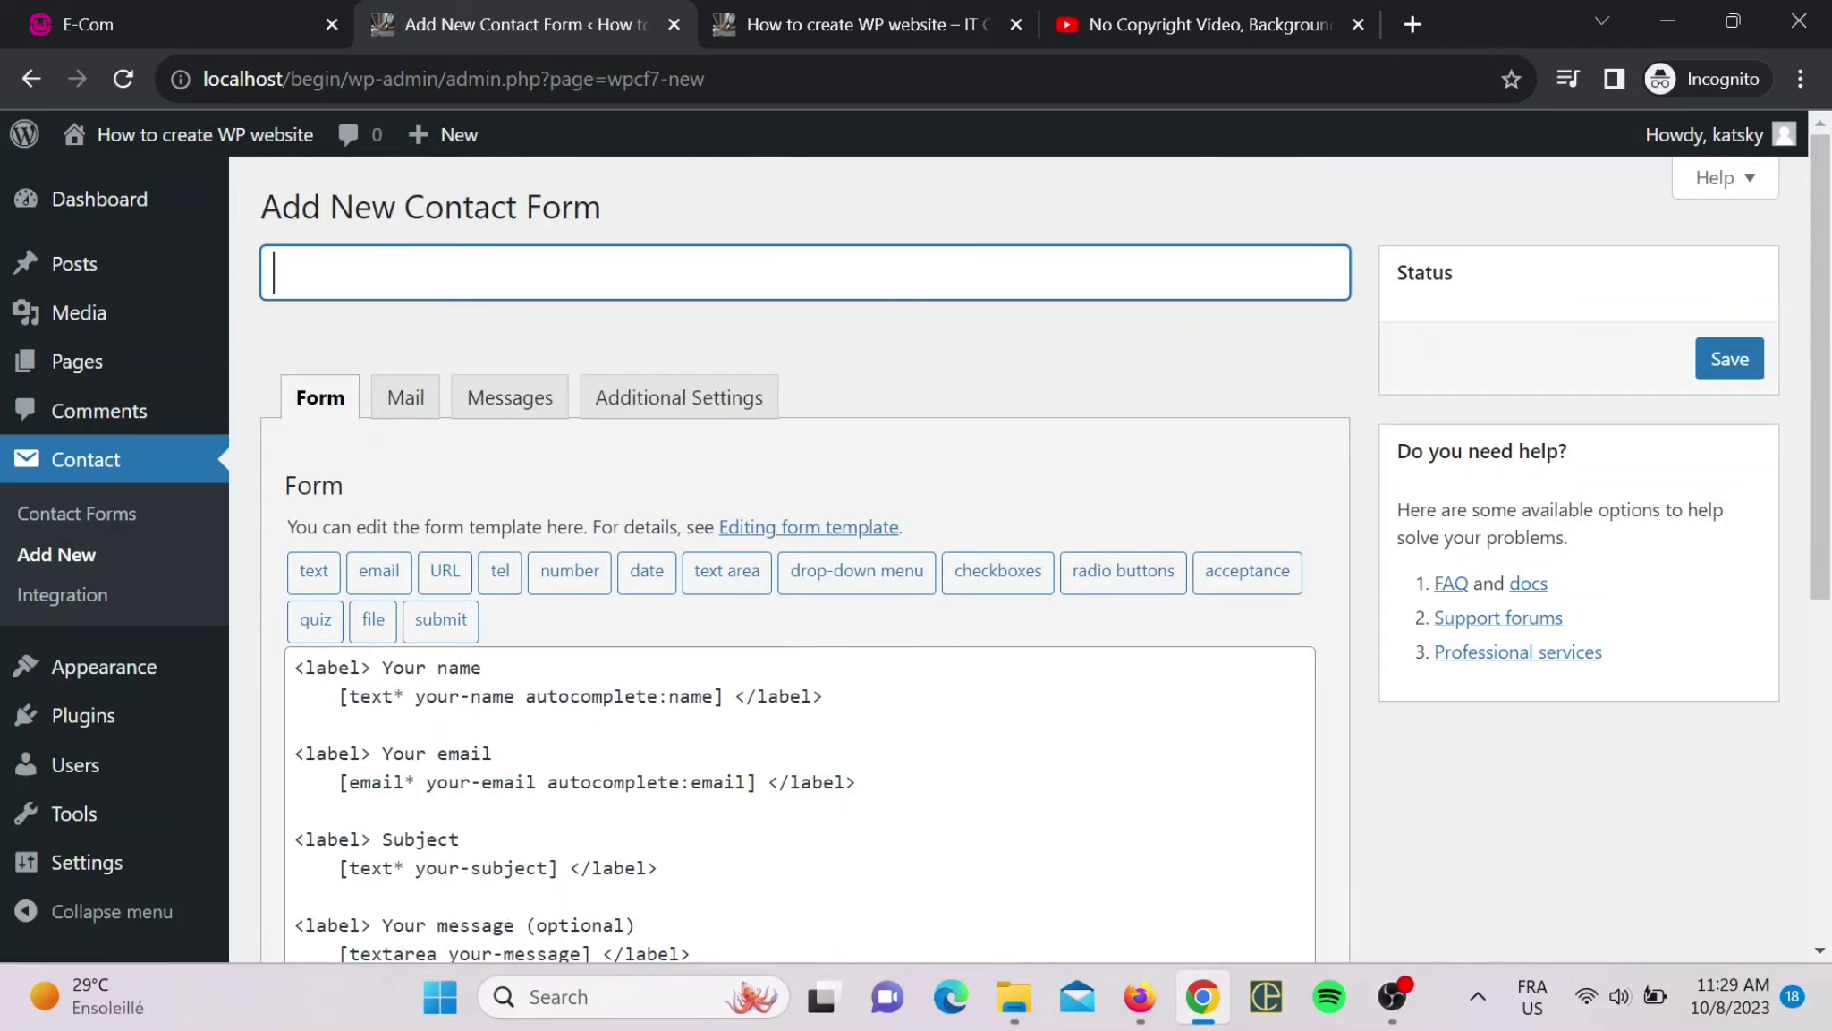
# - Title the form 'Contact' and check the recipient address in its Mail settings
pyautogui.write('Contact')
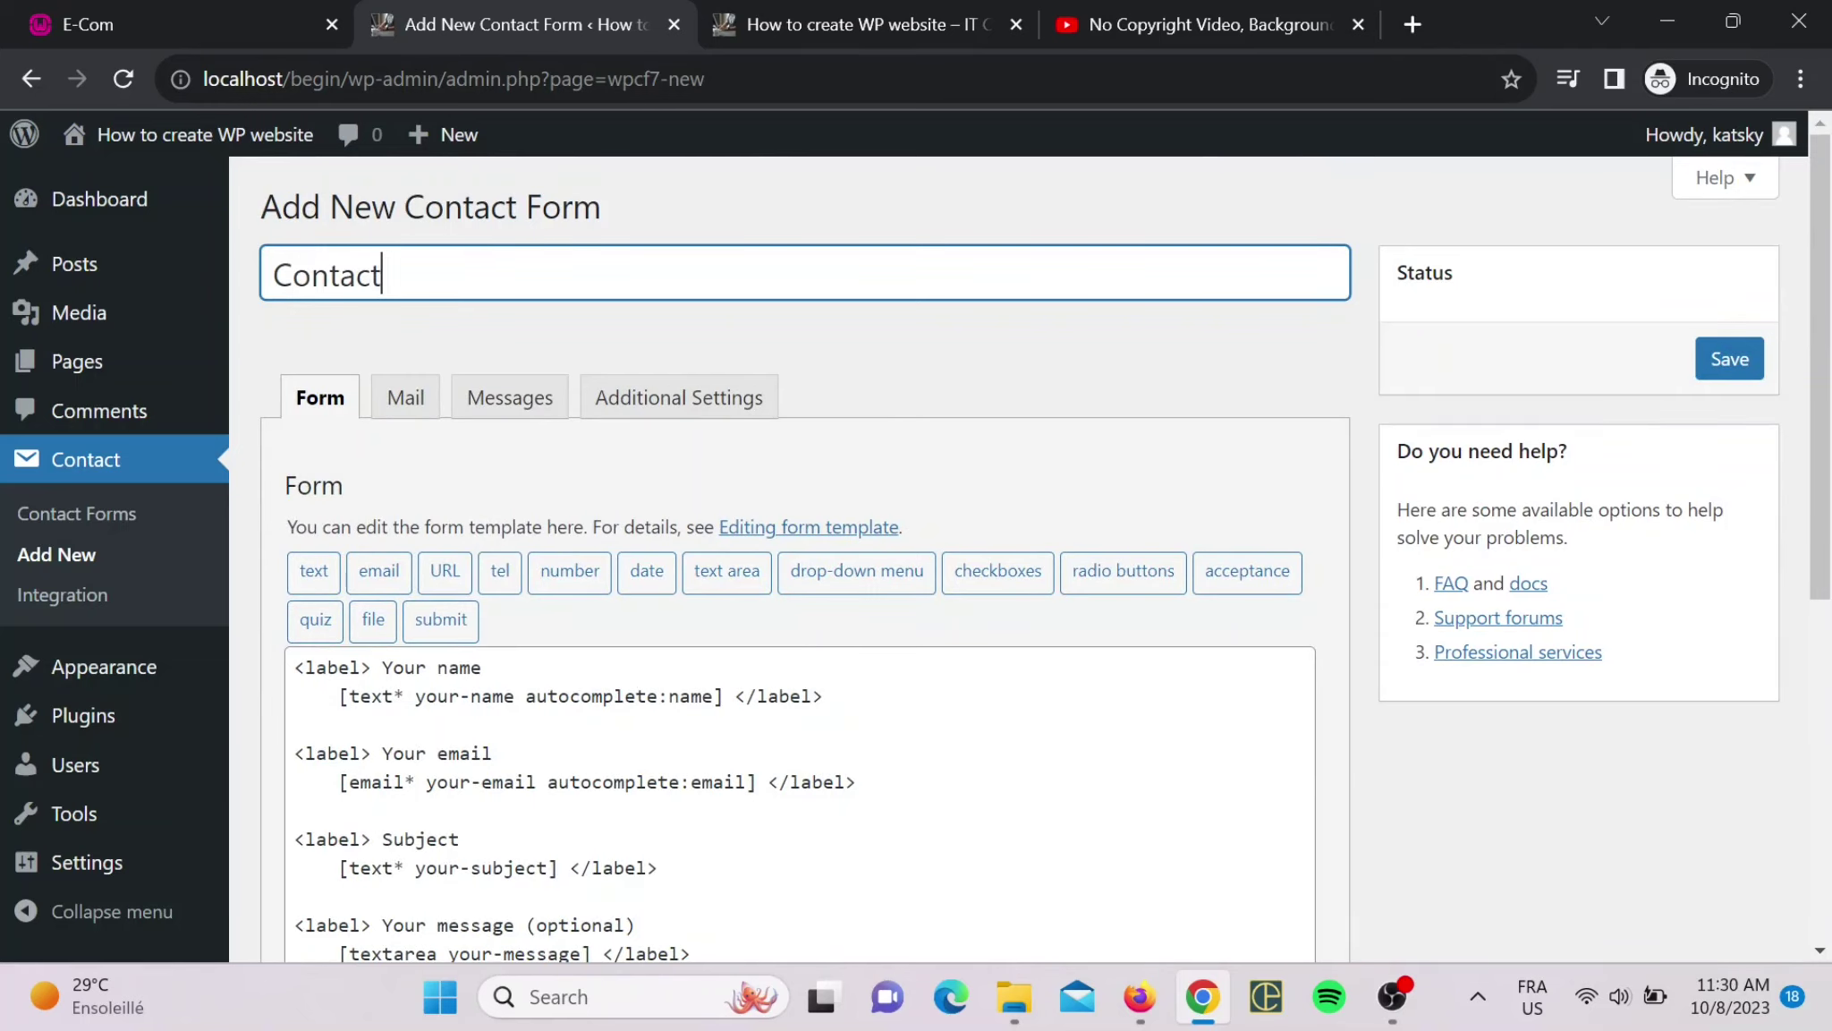
pyautogui.click(404, 398)
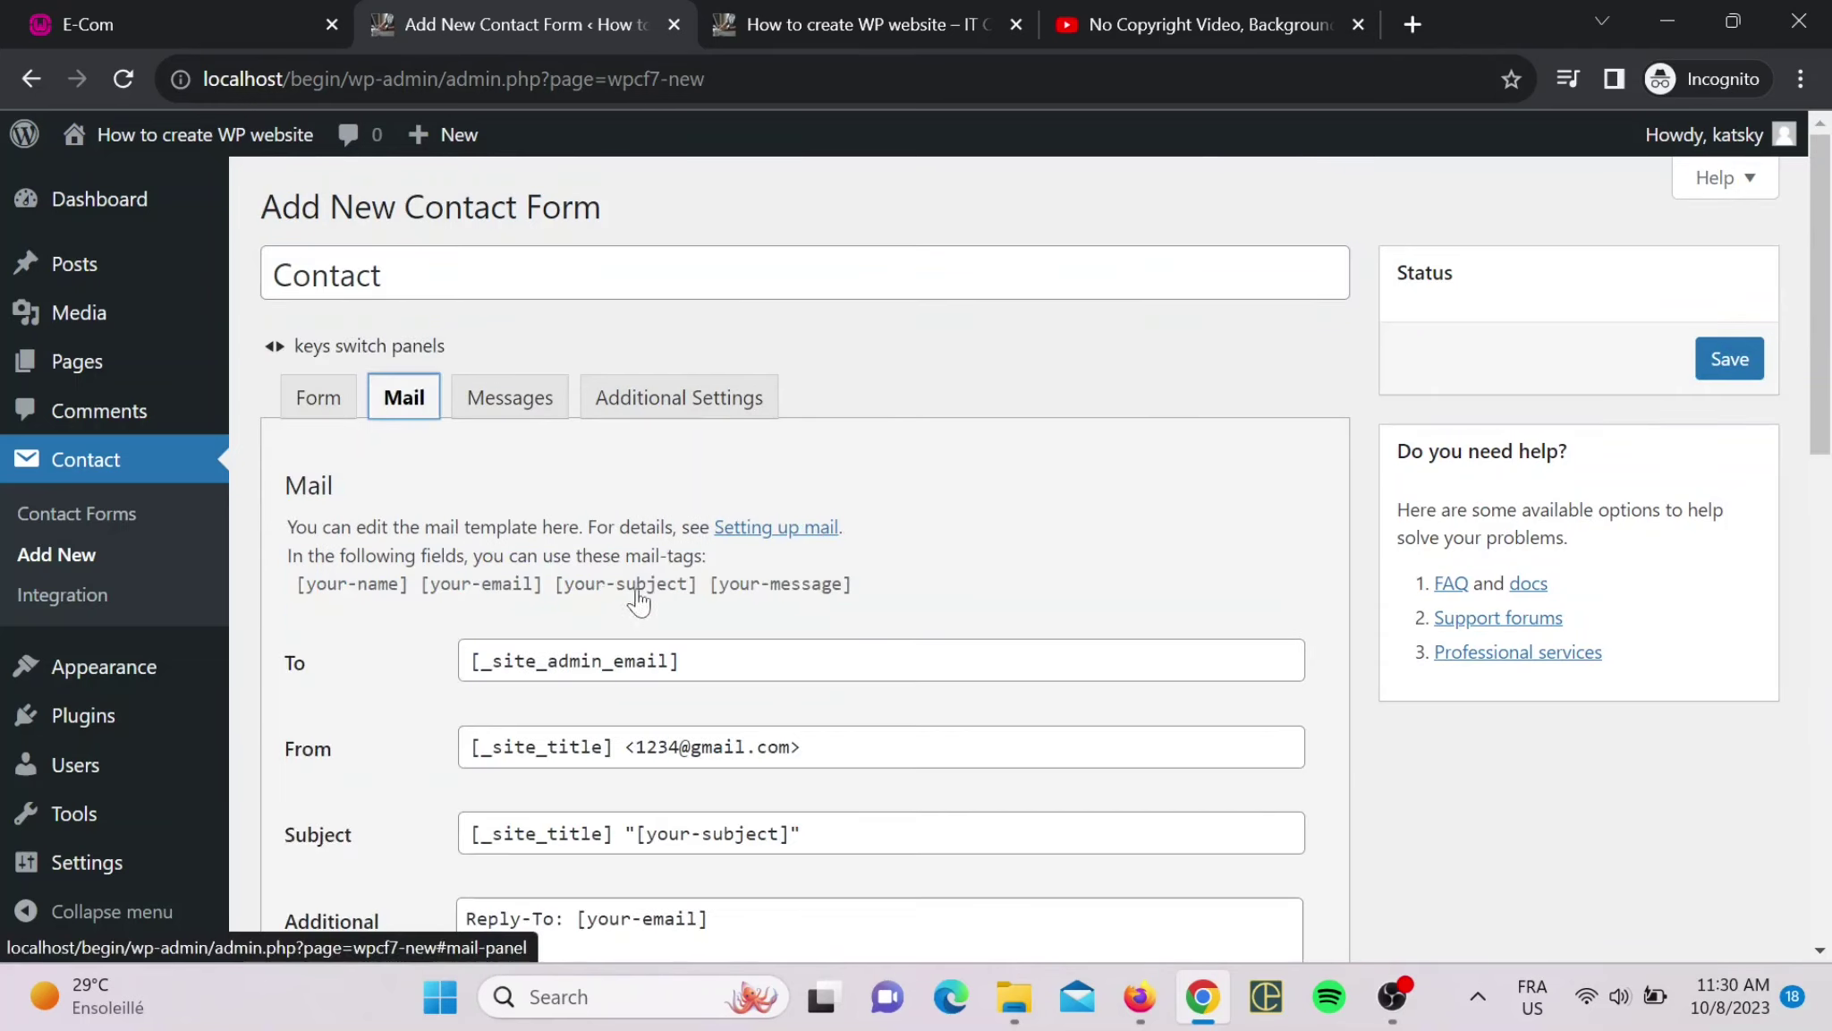
pyautogui.scroll(-2, 693, 598)
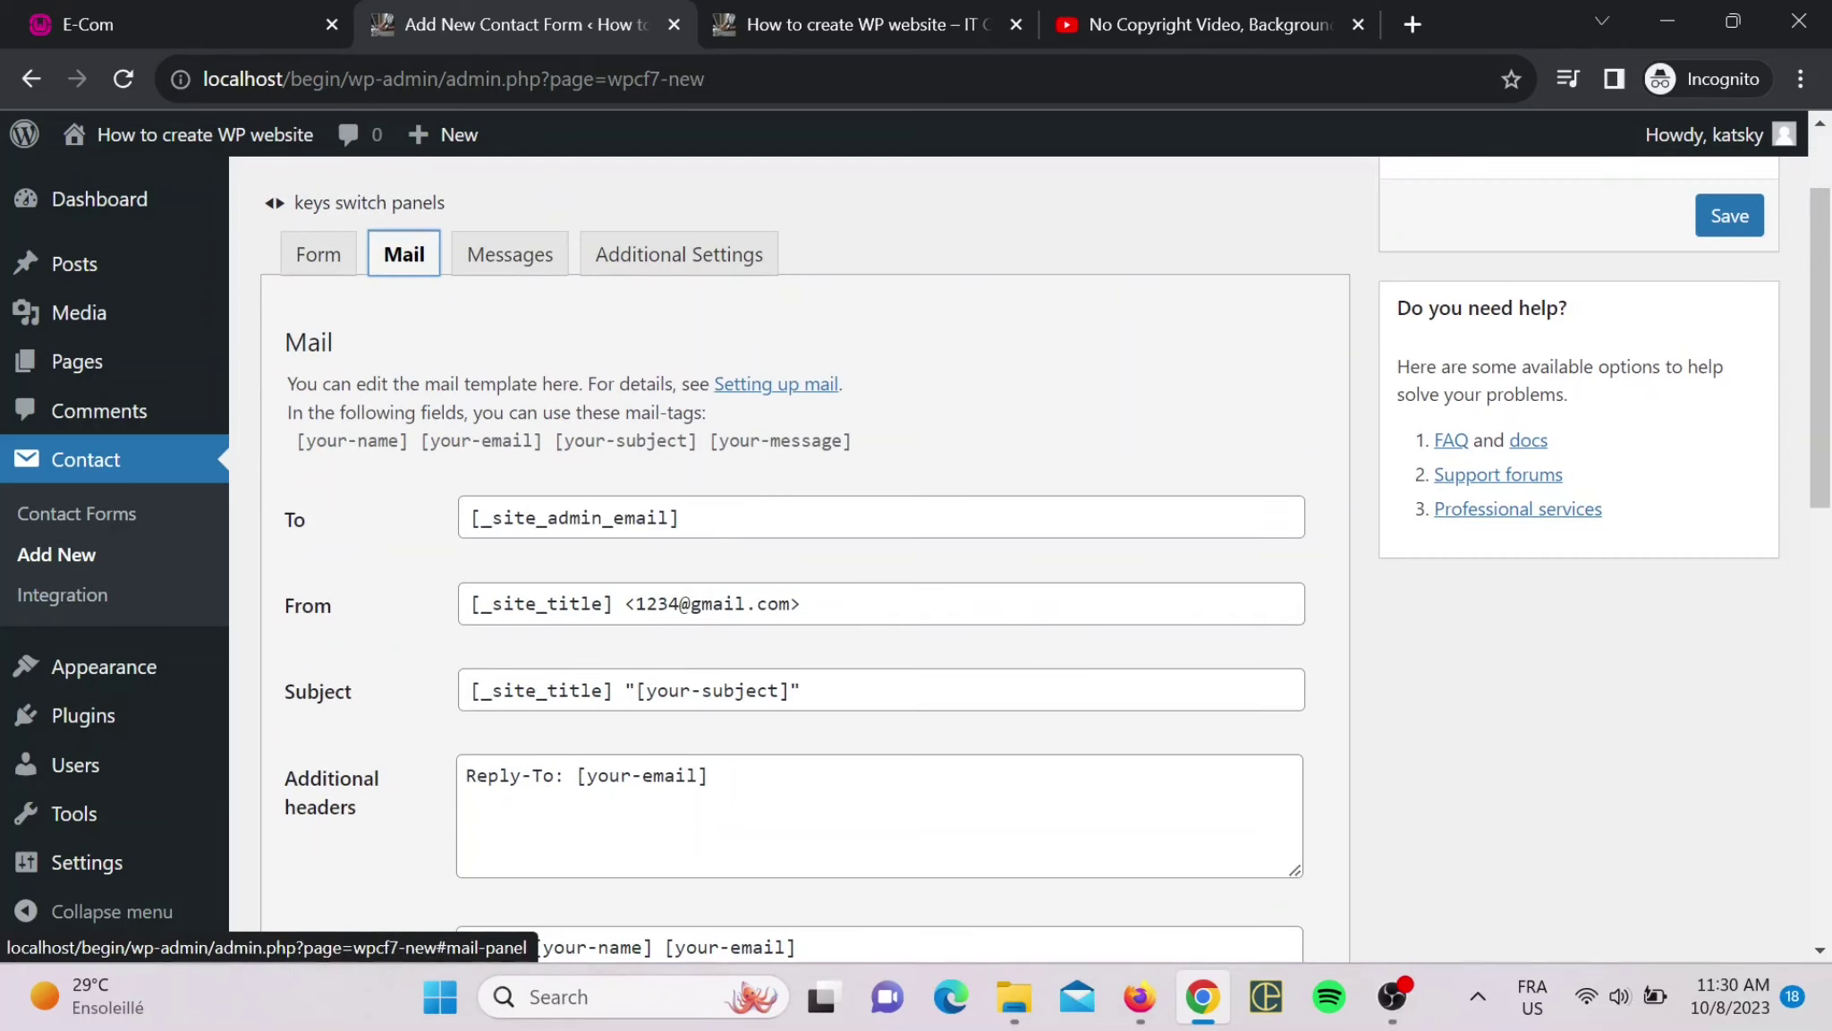
pyautogui.moveTo(693, 521); pyautogui.dragTo(463, 528)
pyautogui.click(419, 487)
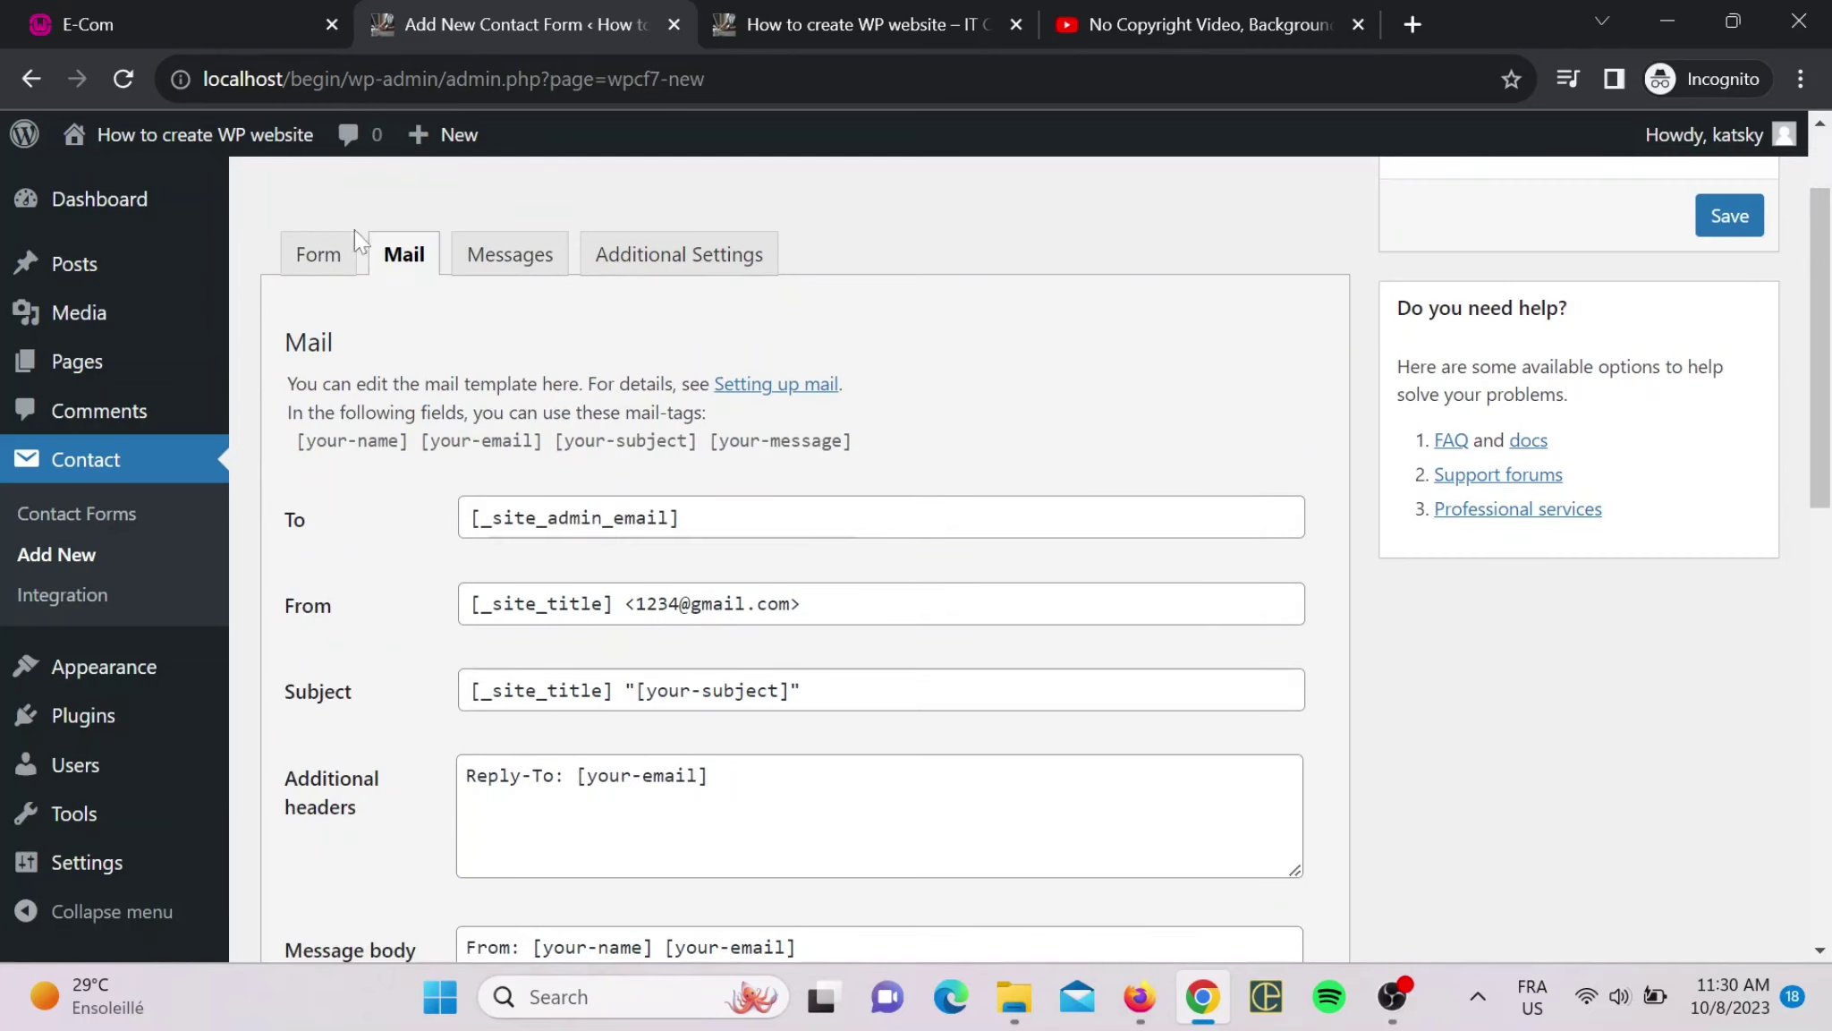
pyautogui.click(320, 254)
pyautogui.scroll(-5, 797, 537)
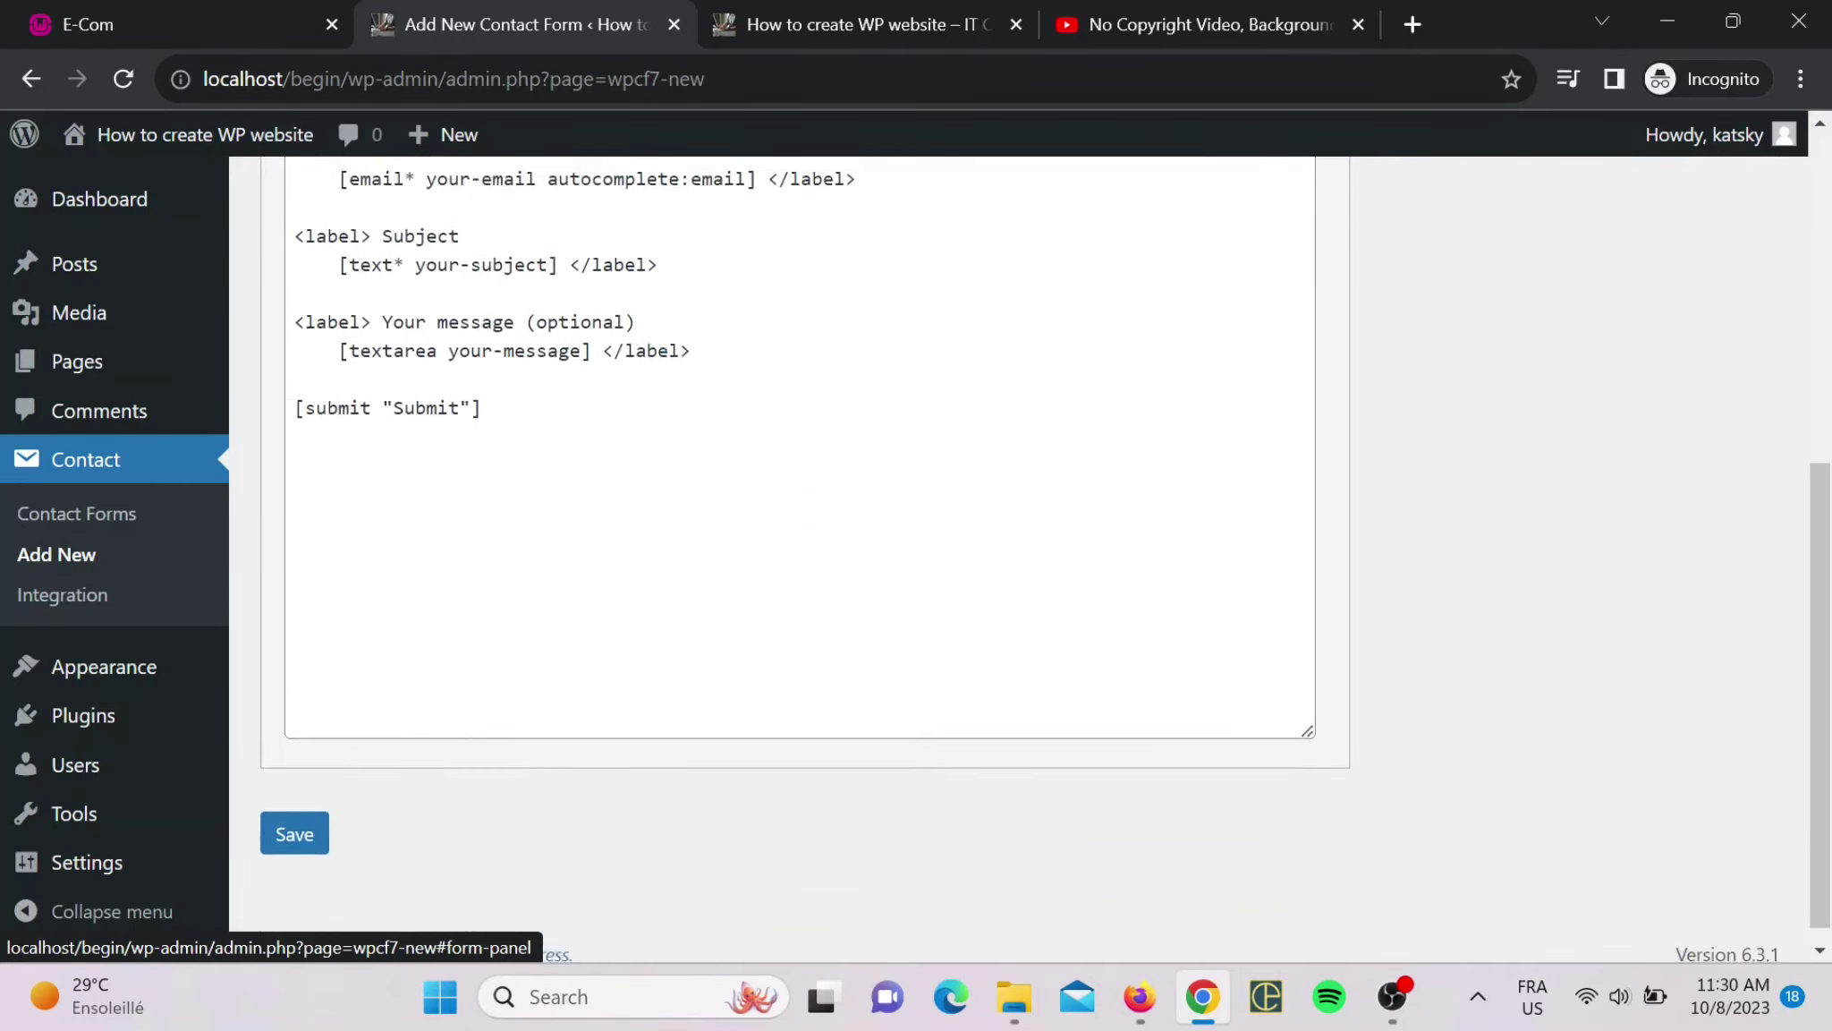
pyautogui.scroll(5, 534, 586)
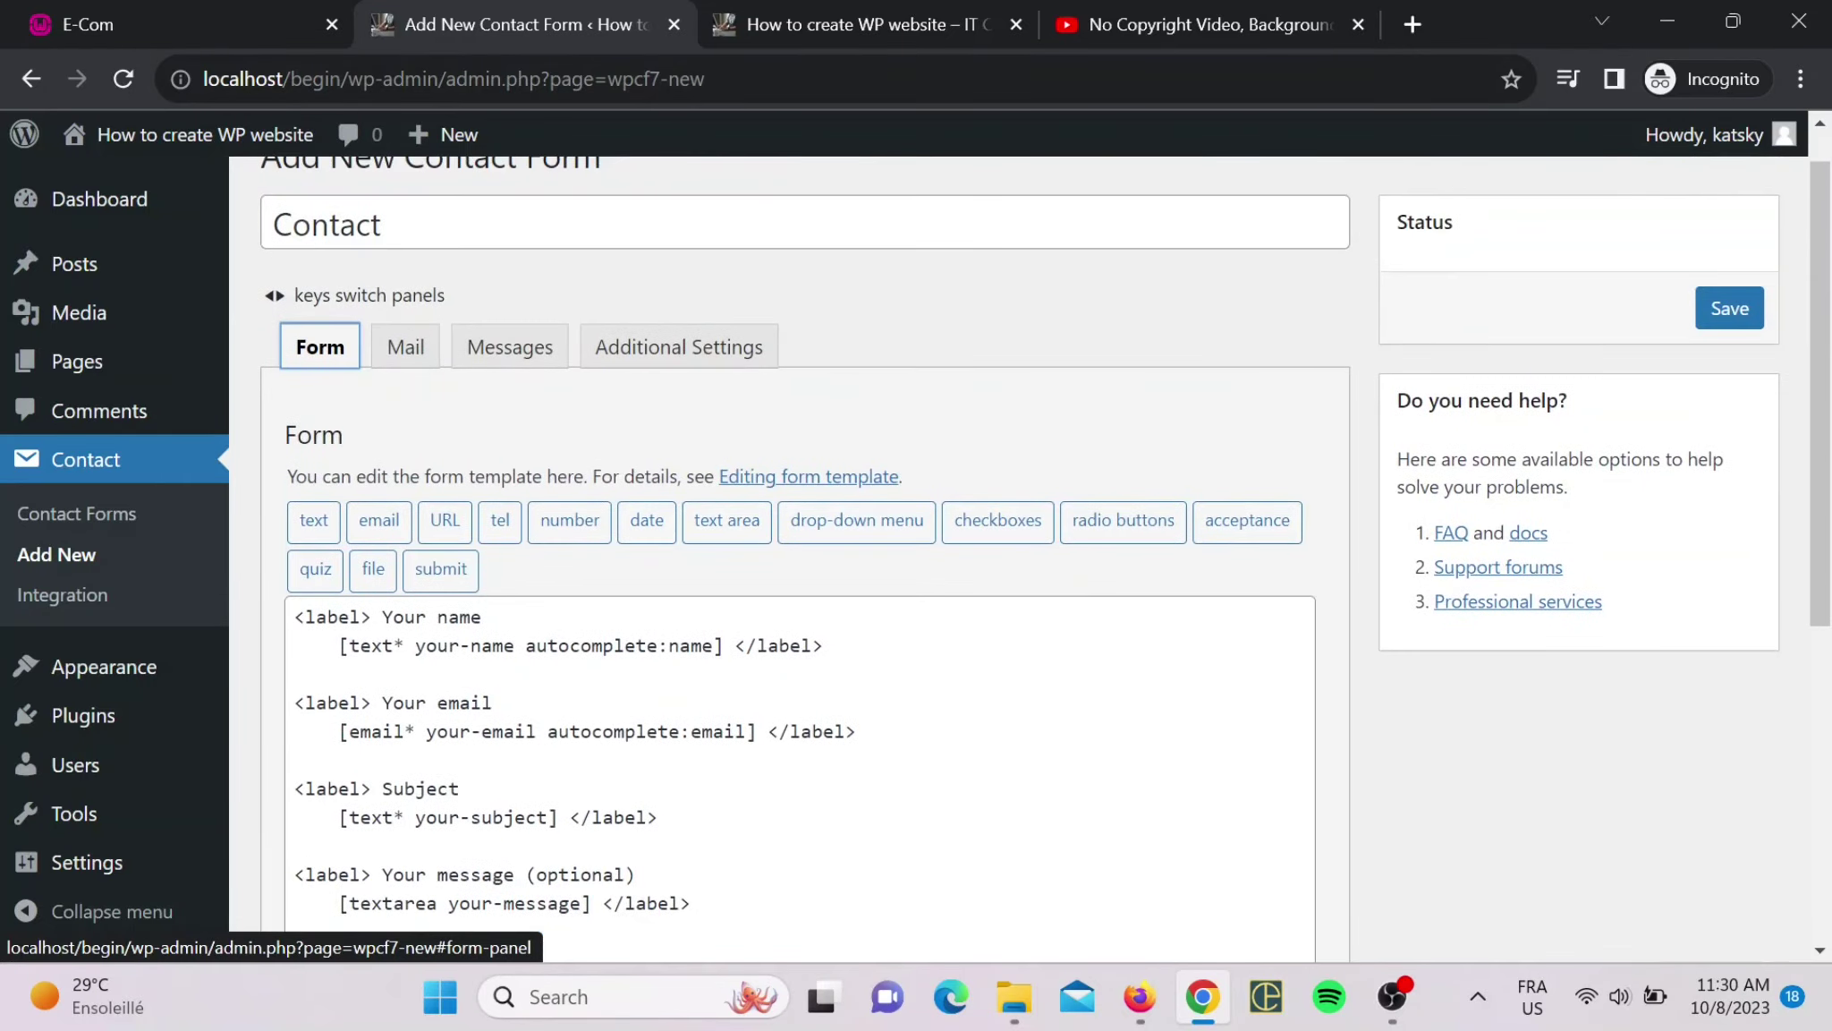
# - Re-check the sender e-mail address in Mail settings and return to the Form template unchanged
pyautogui.click(412, 362)
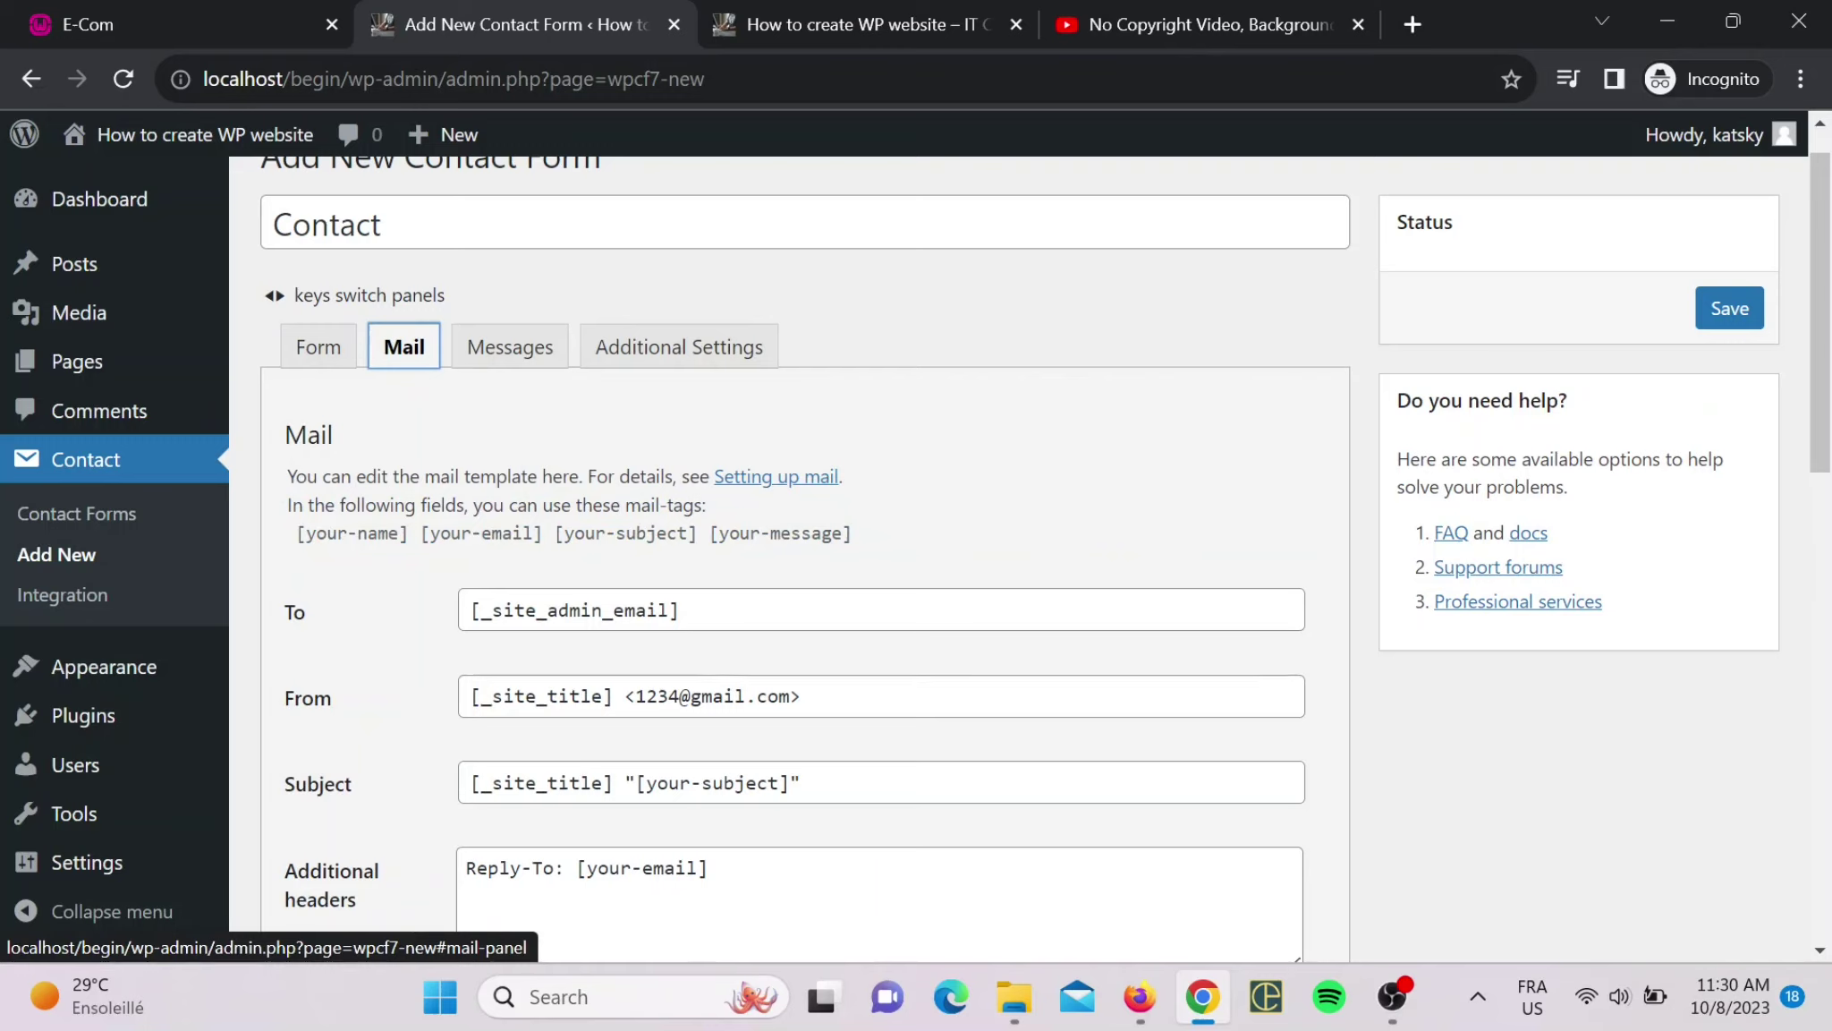
pyautogui.moveTo(636, 696); pyautogui.dragTo(789, 697)
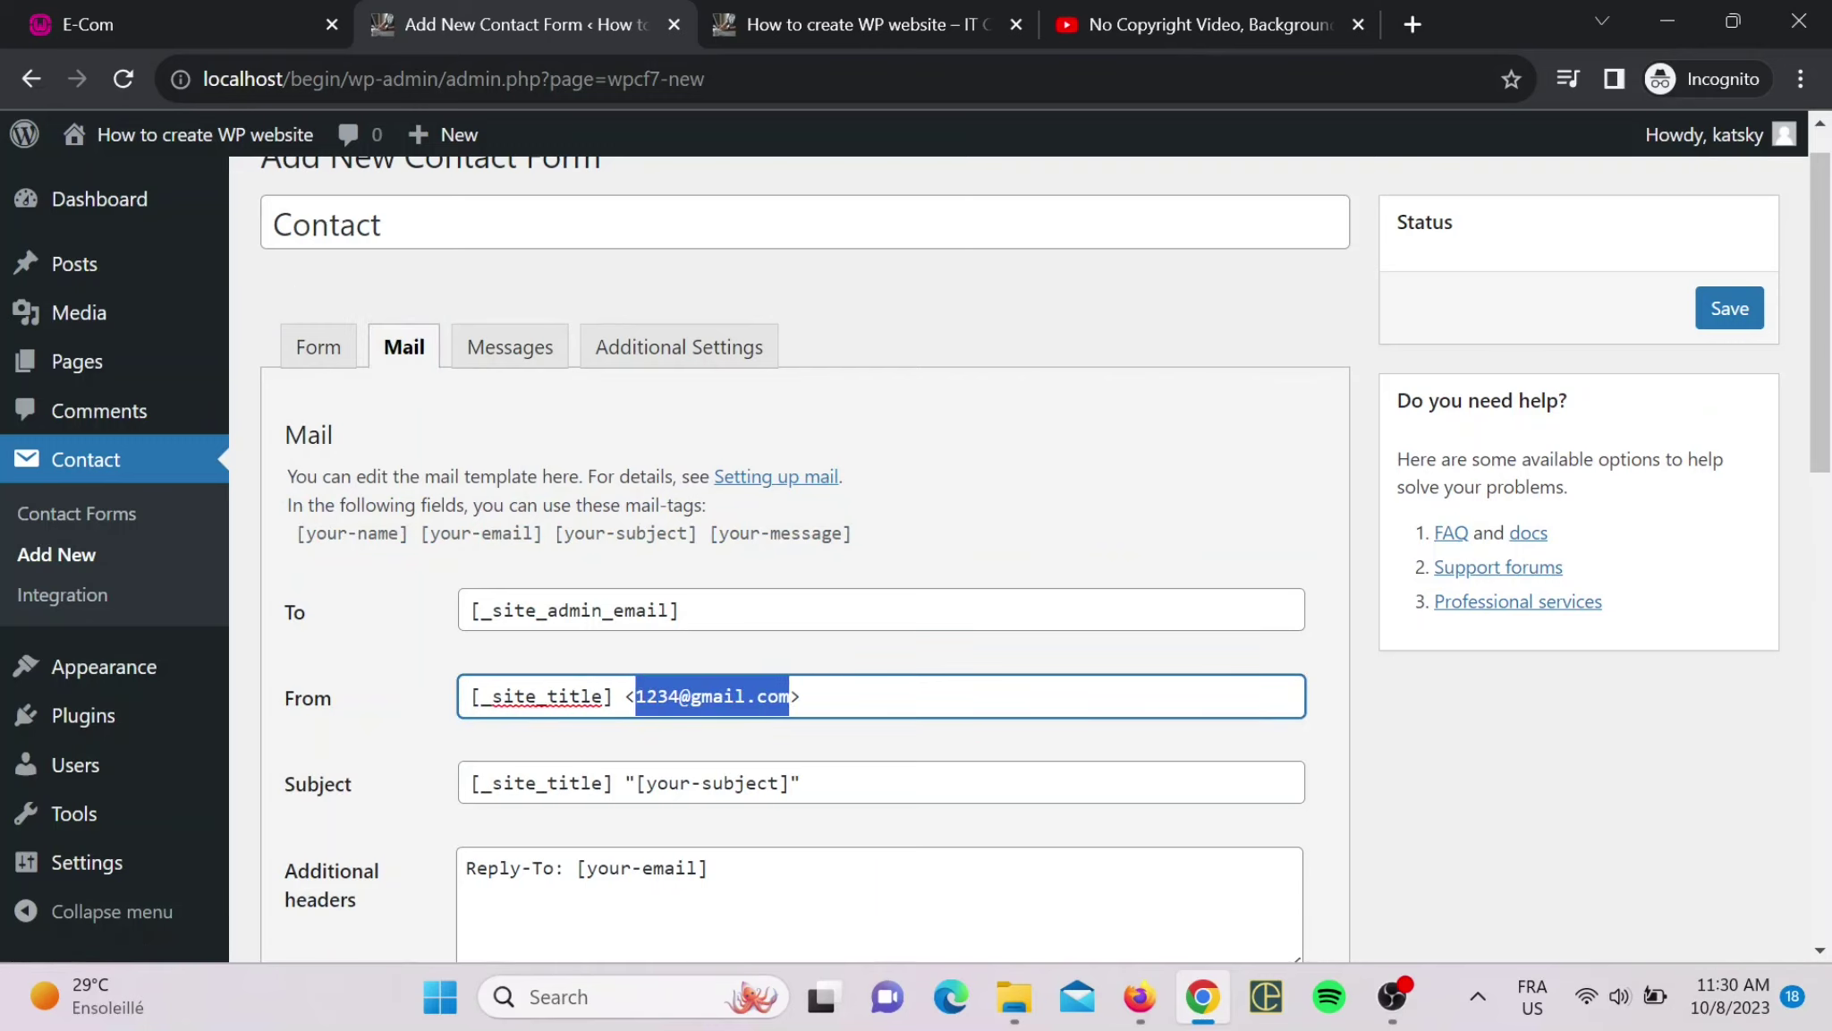
pyautogui.click(682, 696)
pyautogui.moveTo(637, 697); pyautogui.dragTo(789, 696)
pyautogui.click(324, 350)
pyautogui.scroll(1, 424, 361)
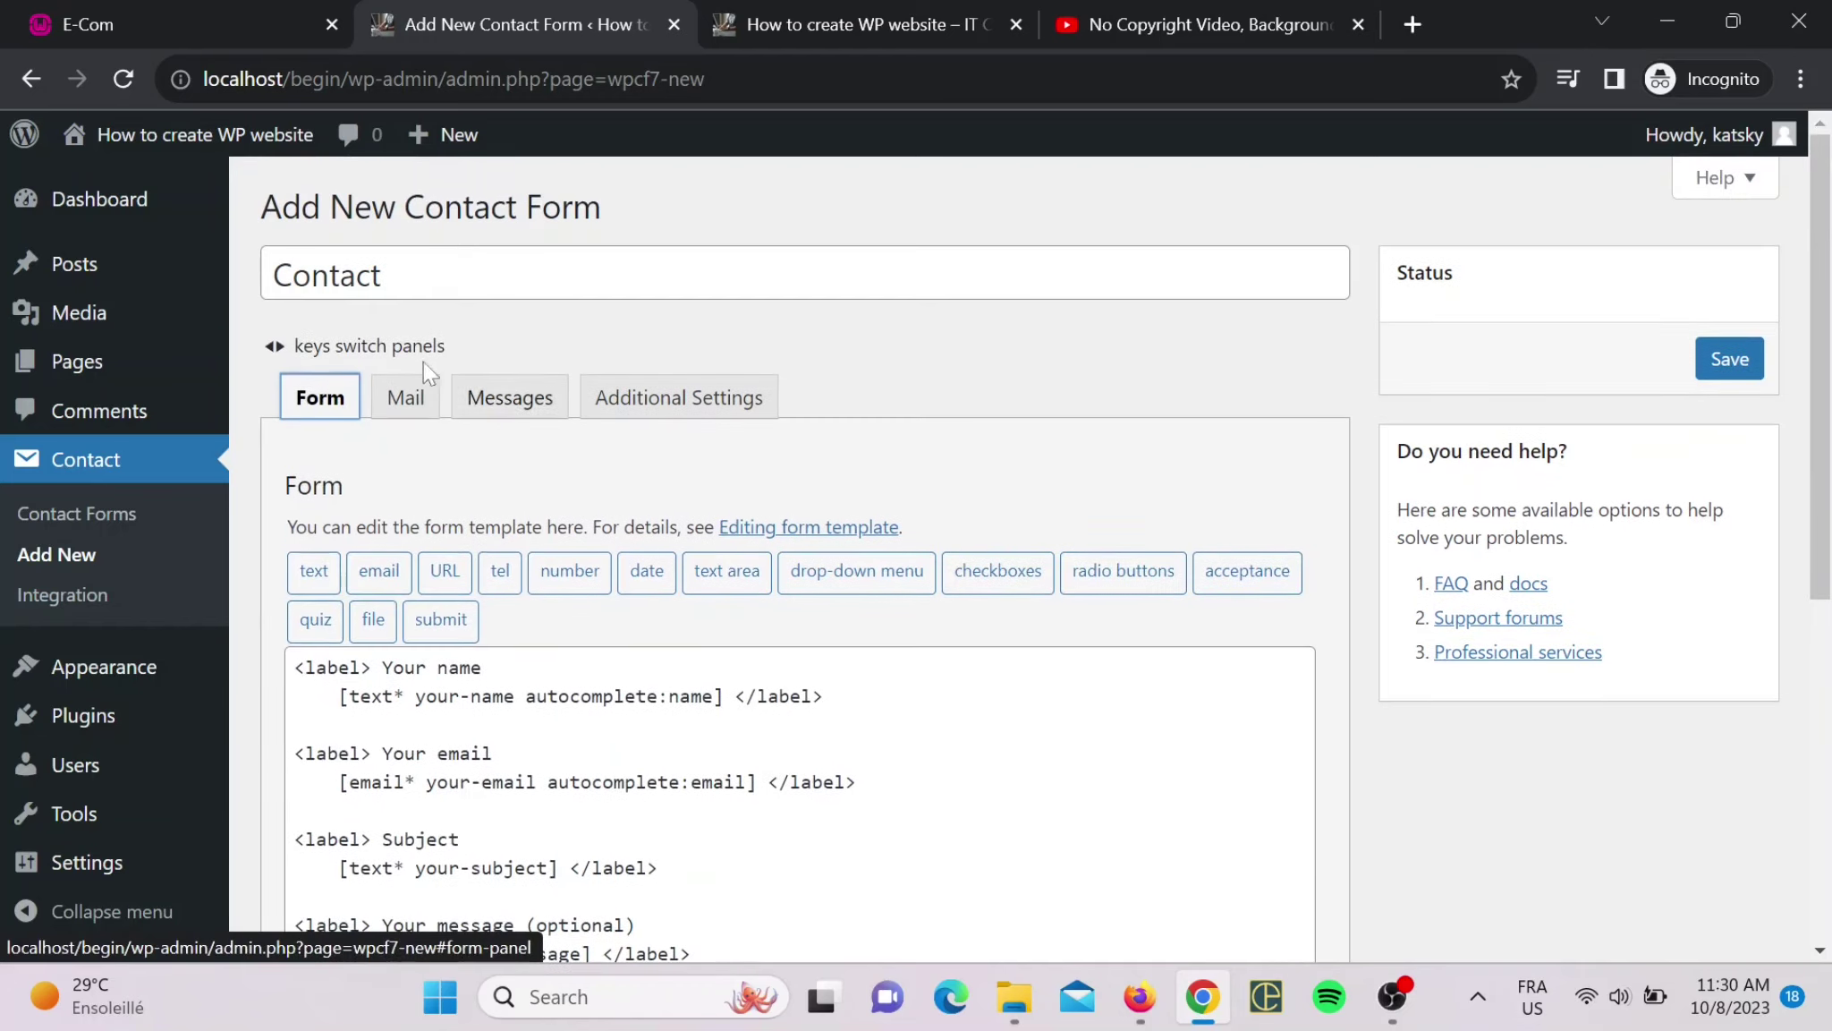
pyautogui.click(396, 407)
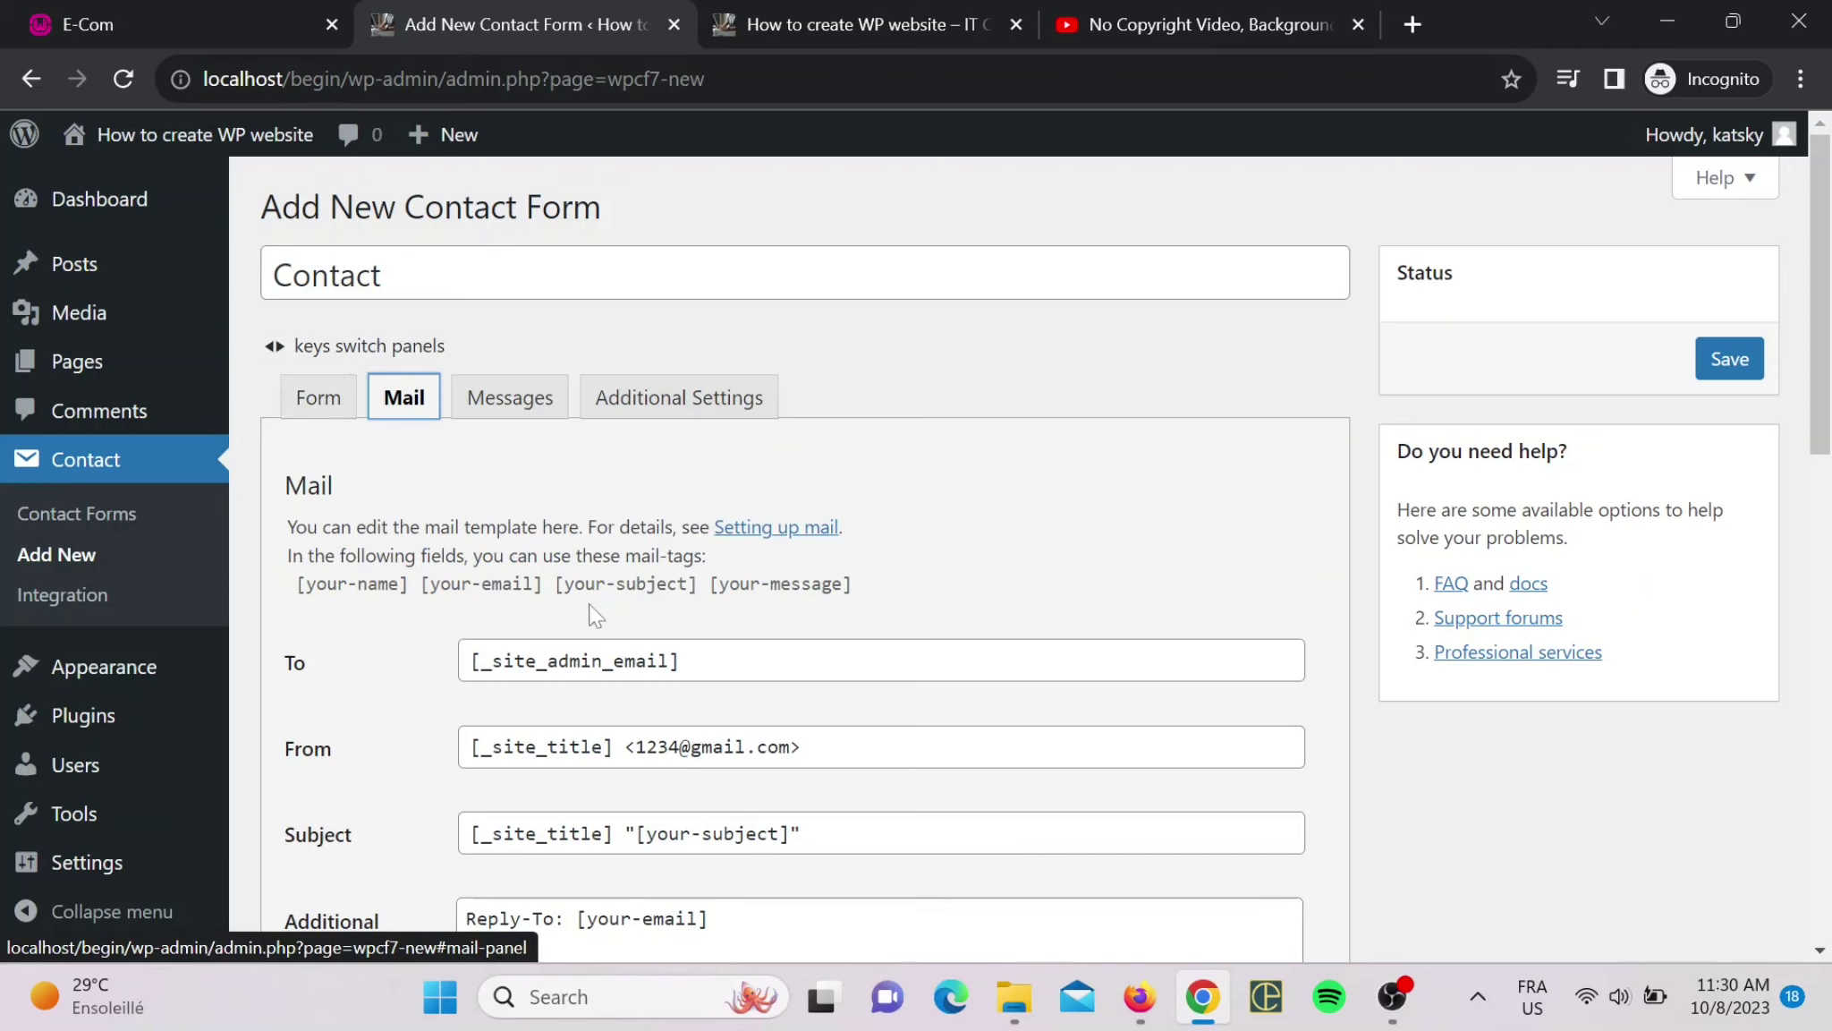
pyautogui.click(307, 403)
pyautogui.scroll(-1, 474, 574)
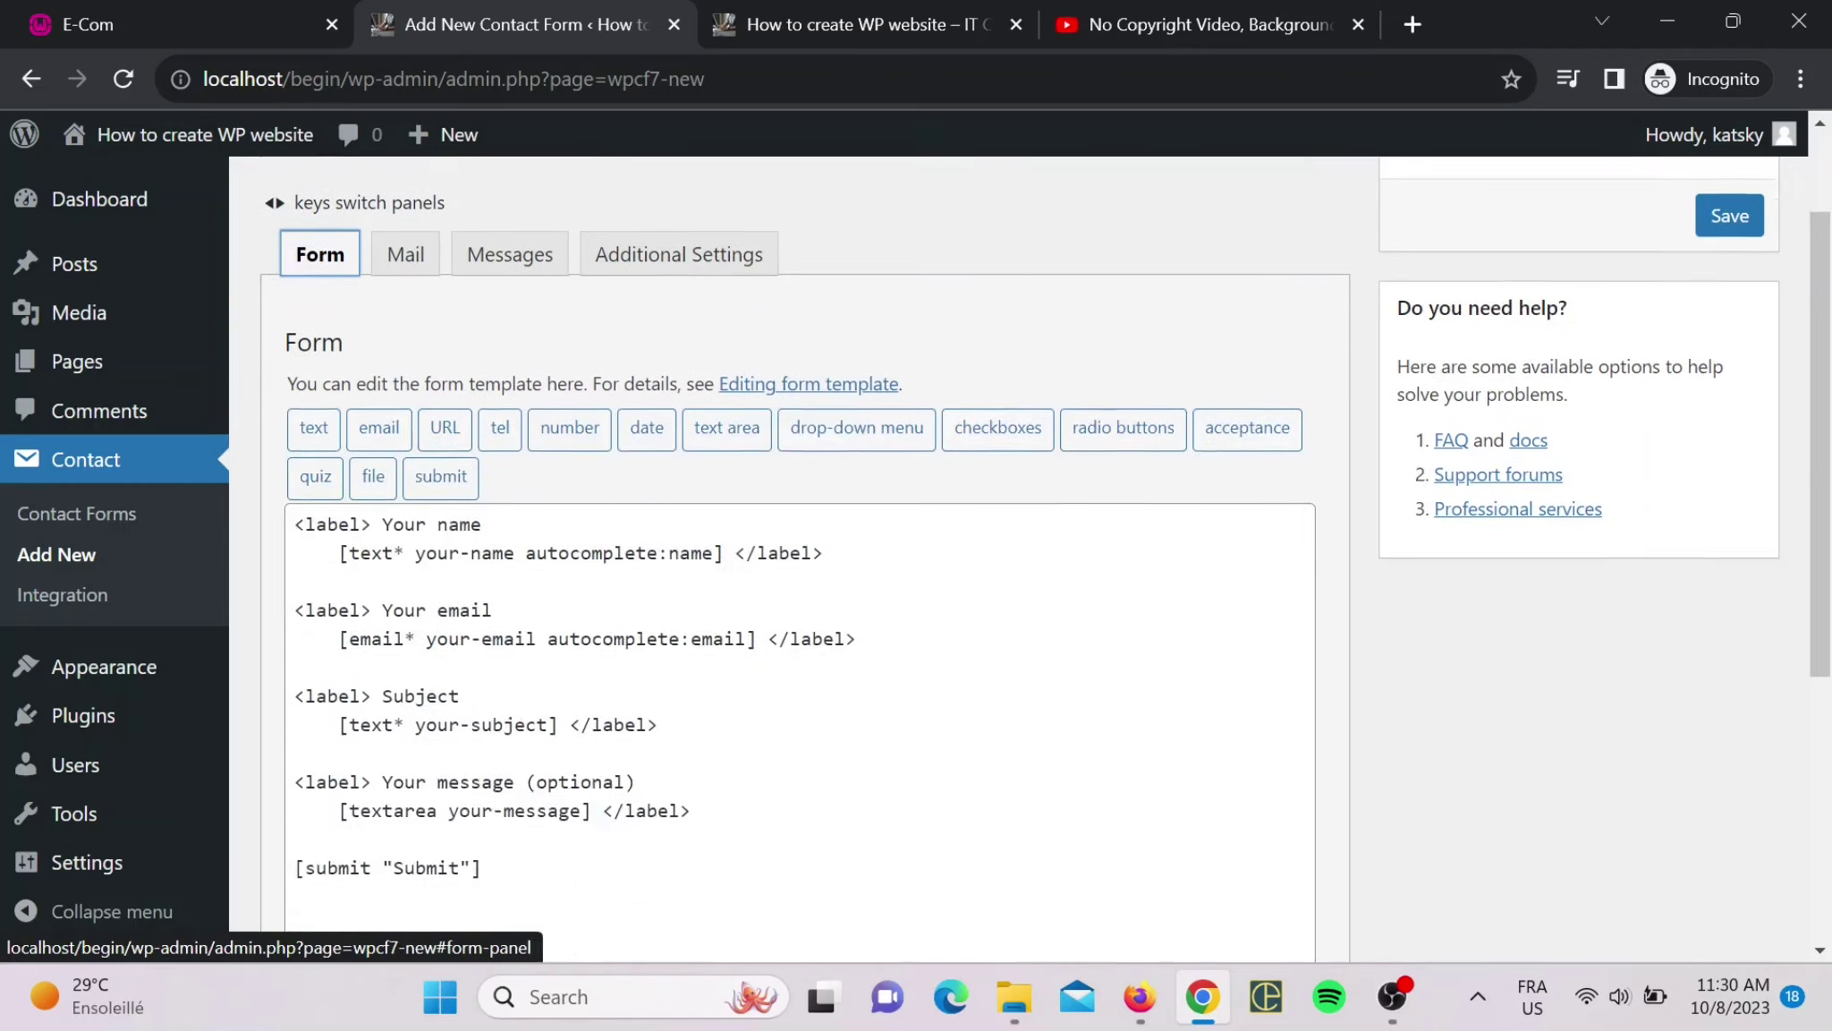
pyautogui.scroll(1, 582, 576)
pyautogui.scroll(-3, 635, 577)
pyautogui.scroll(-2, 797, 537)
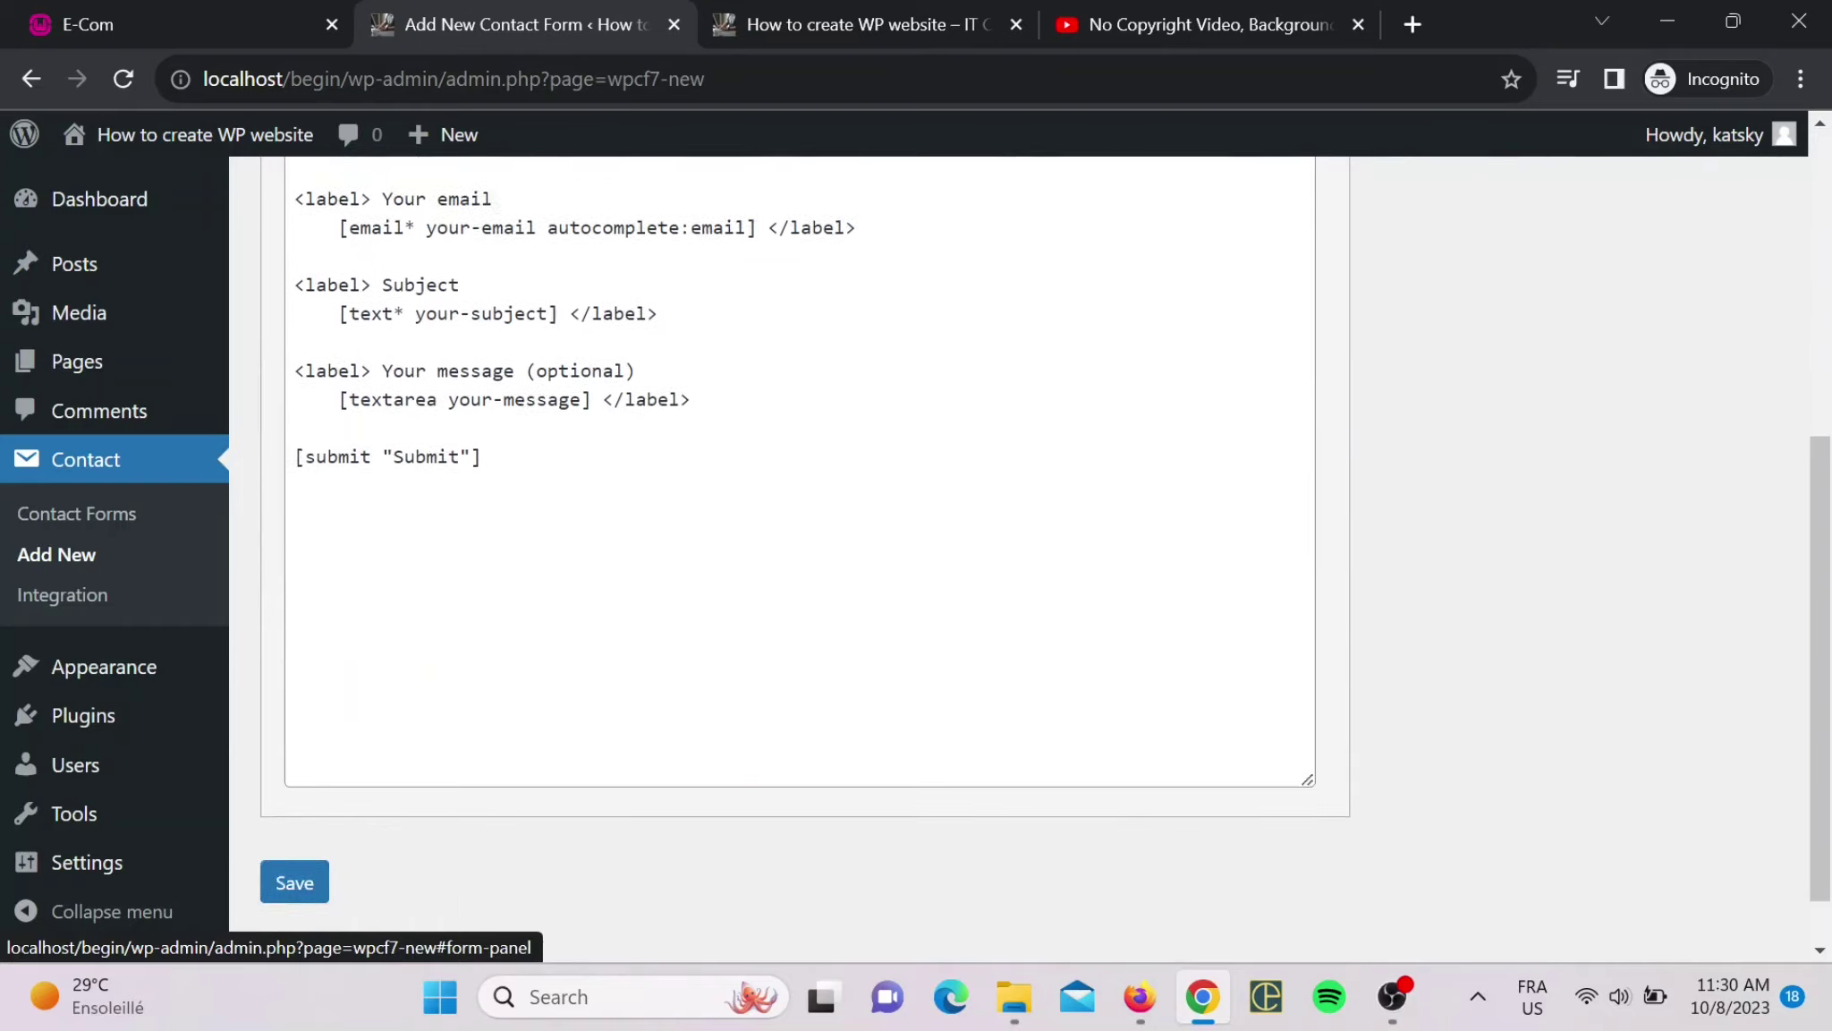
# - Look at the live Contact Us page in the site tab
pyautogui.click(742, 11)
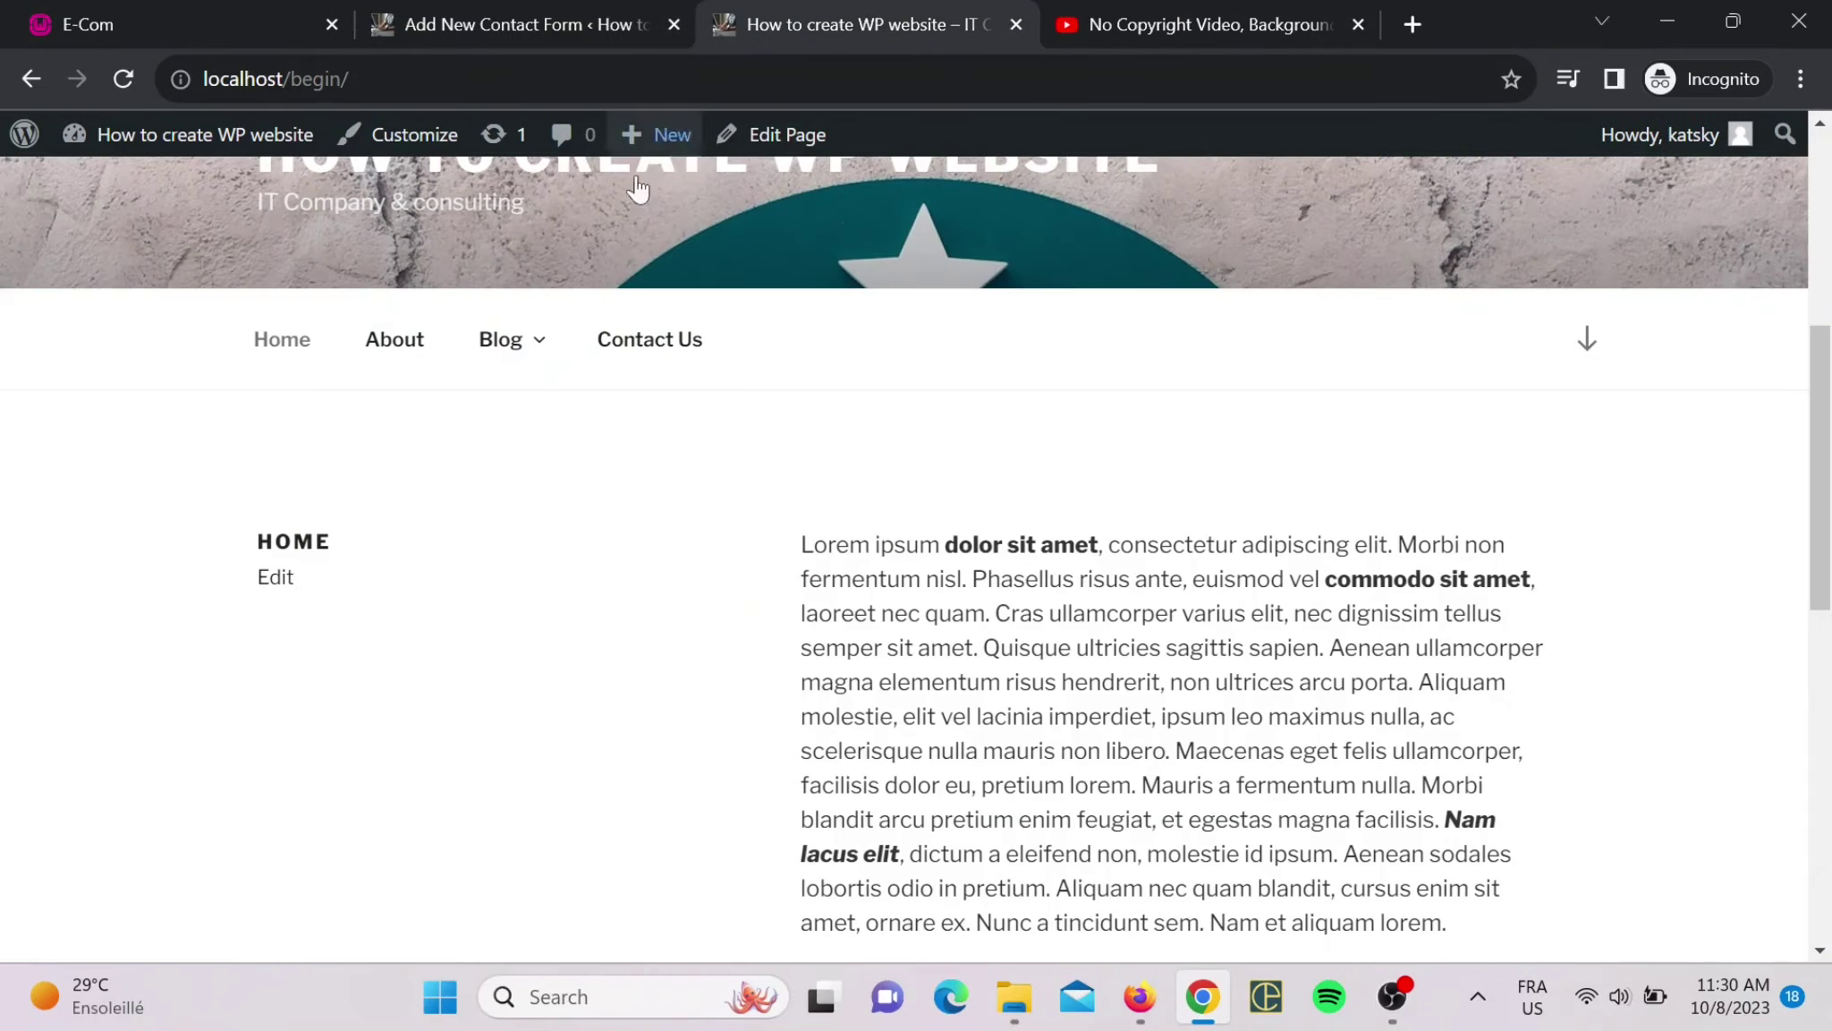
pyautogui.click(615, 345)
pyautogui.scroll(-2, 839, 622)
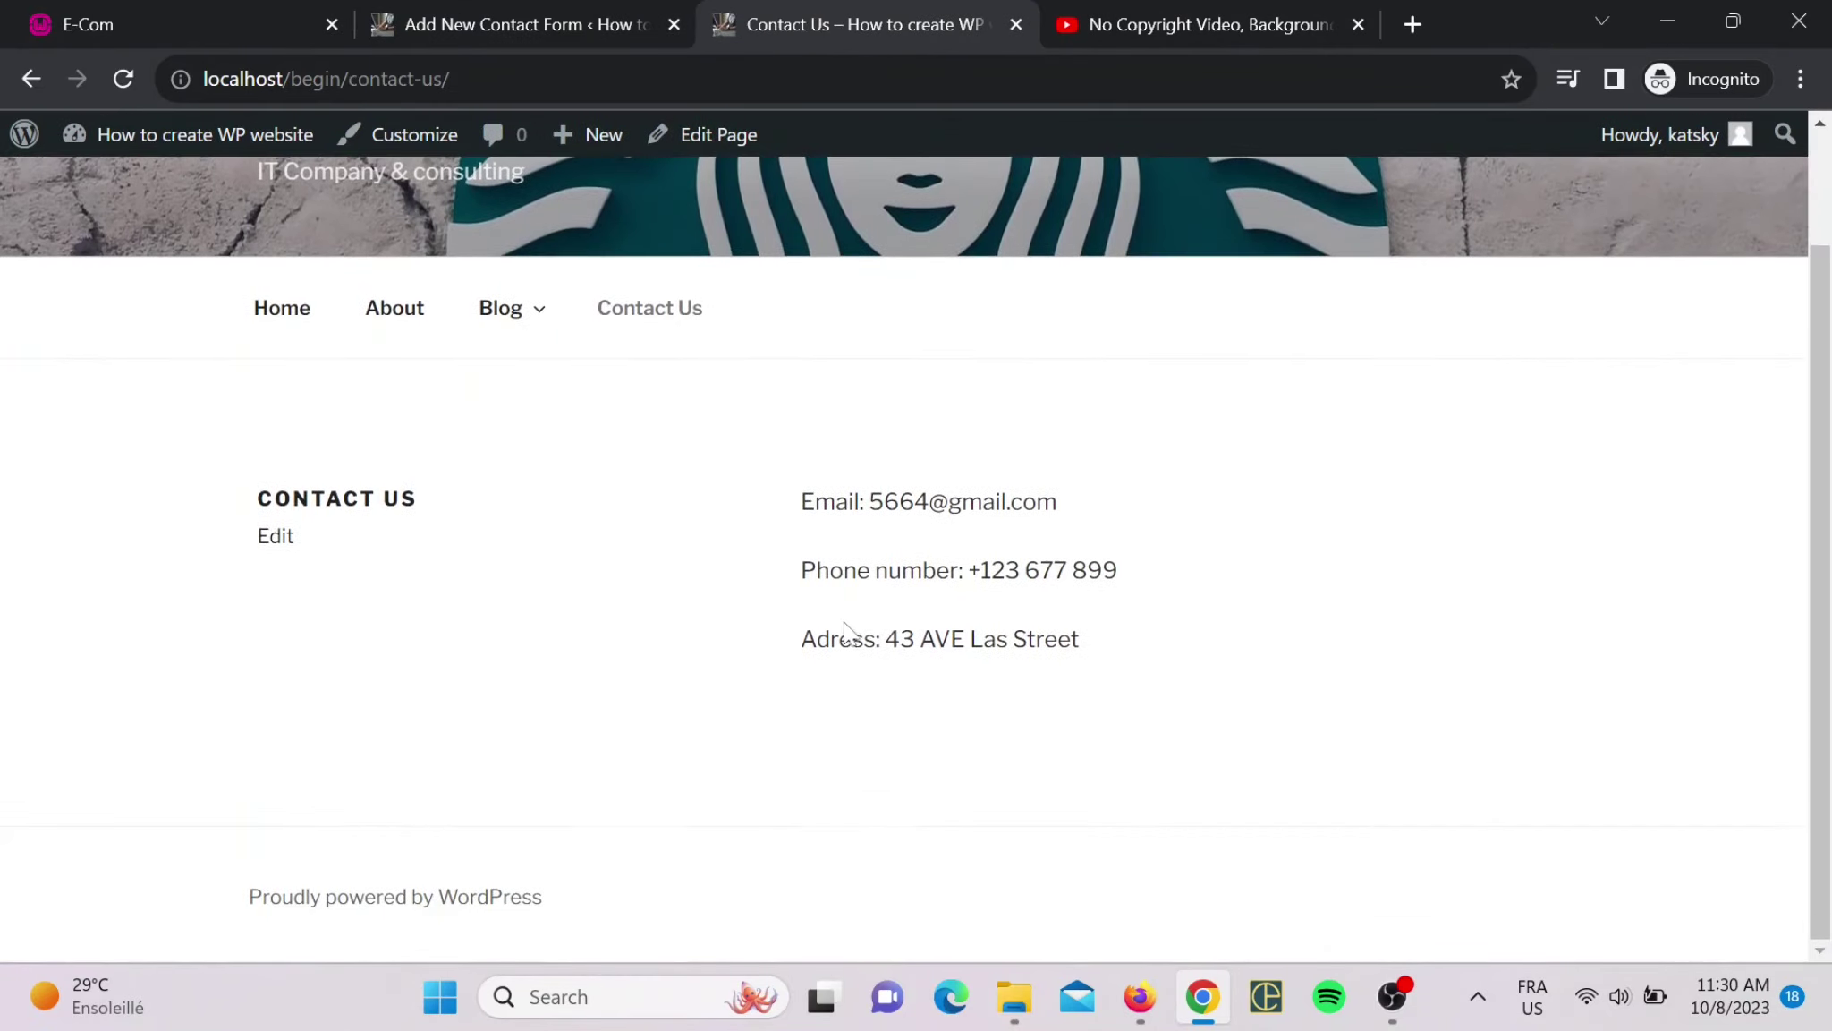
pyautogui.moveTo(1248, 716); pyautogui.dragTo(349, 478)
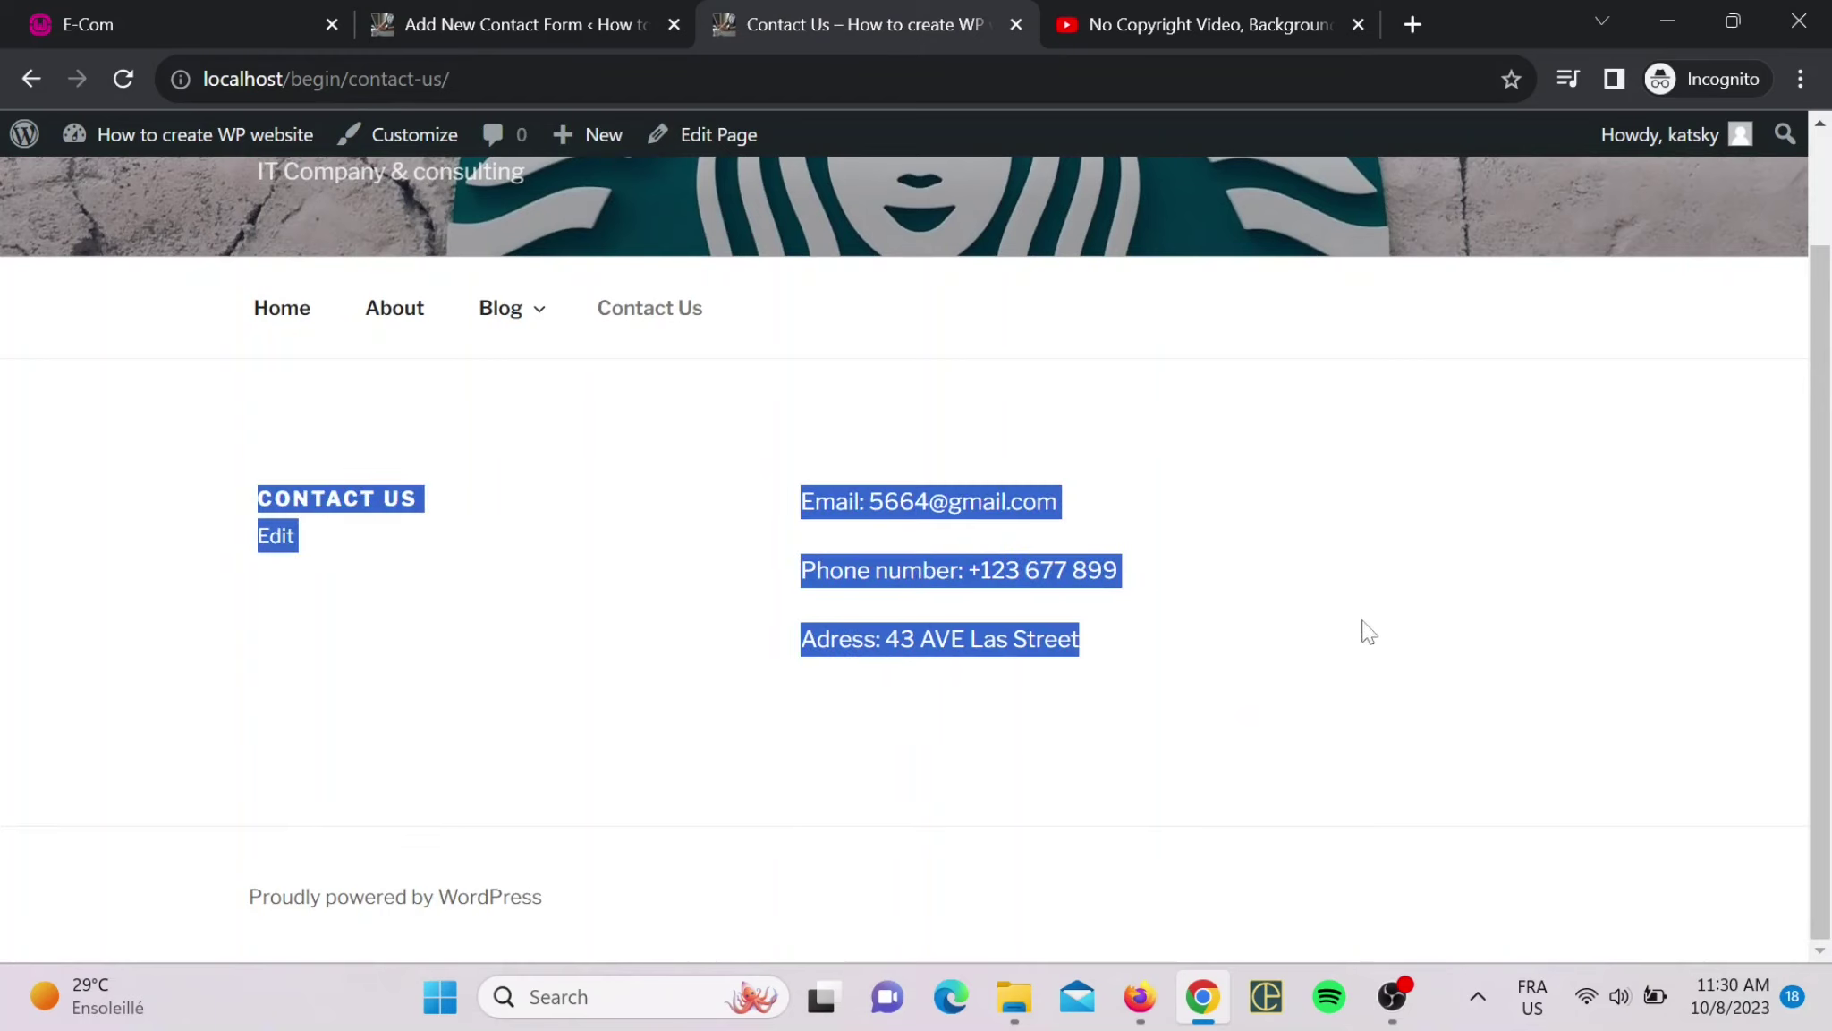
pyautogui.click(1322, 676)
# - Save the Contact form and select its generated shortcode for copying
pyautogui.click(558, 2)
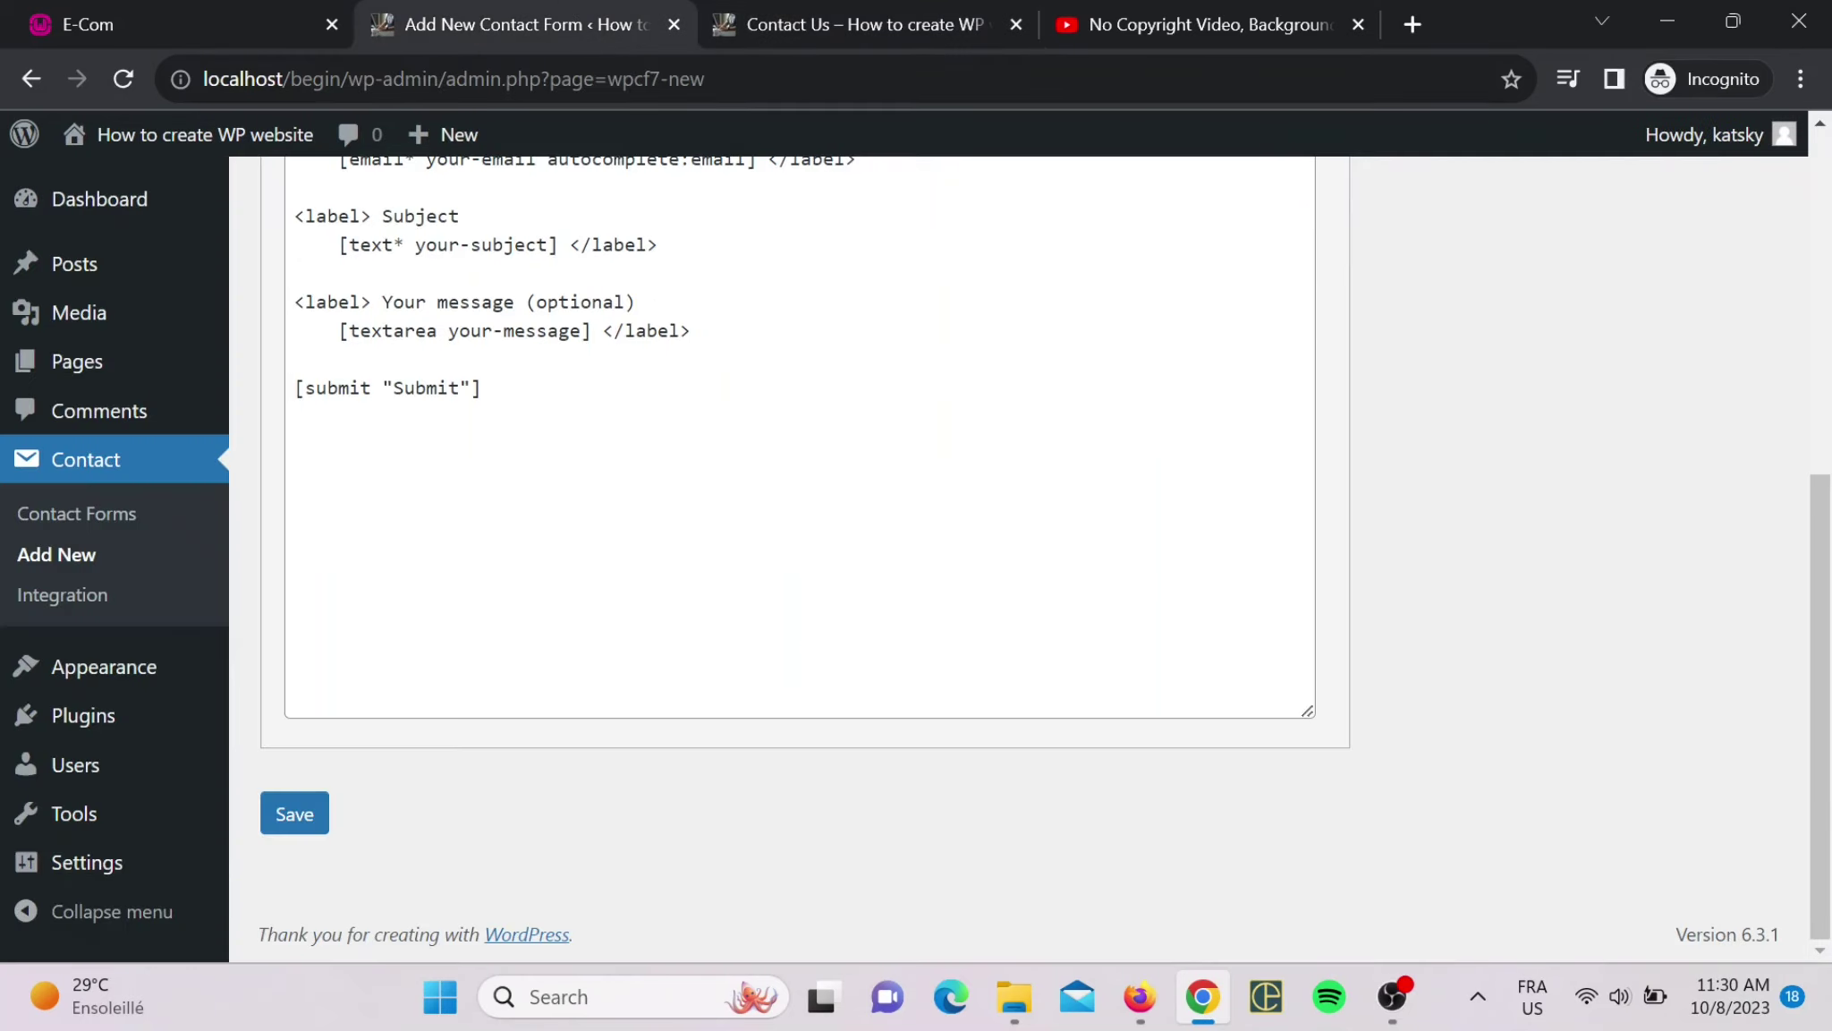
pyautogui.scroll(5, 805, 537)
pyautogui.scroll(-3, 805, 537)
pyautogui.scroll(-1, 805, 537)
pyautogui.scroll(5, 805, 537)
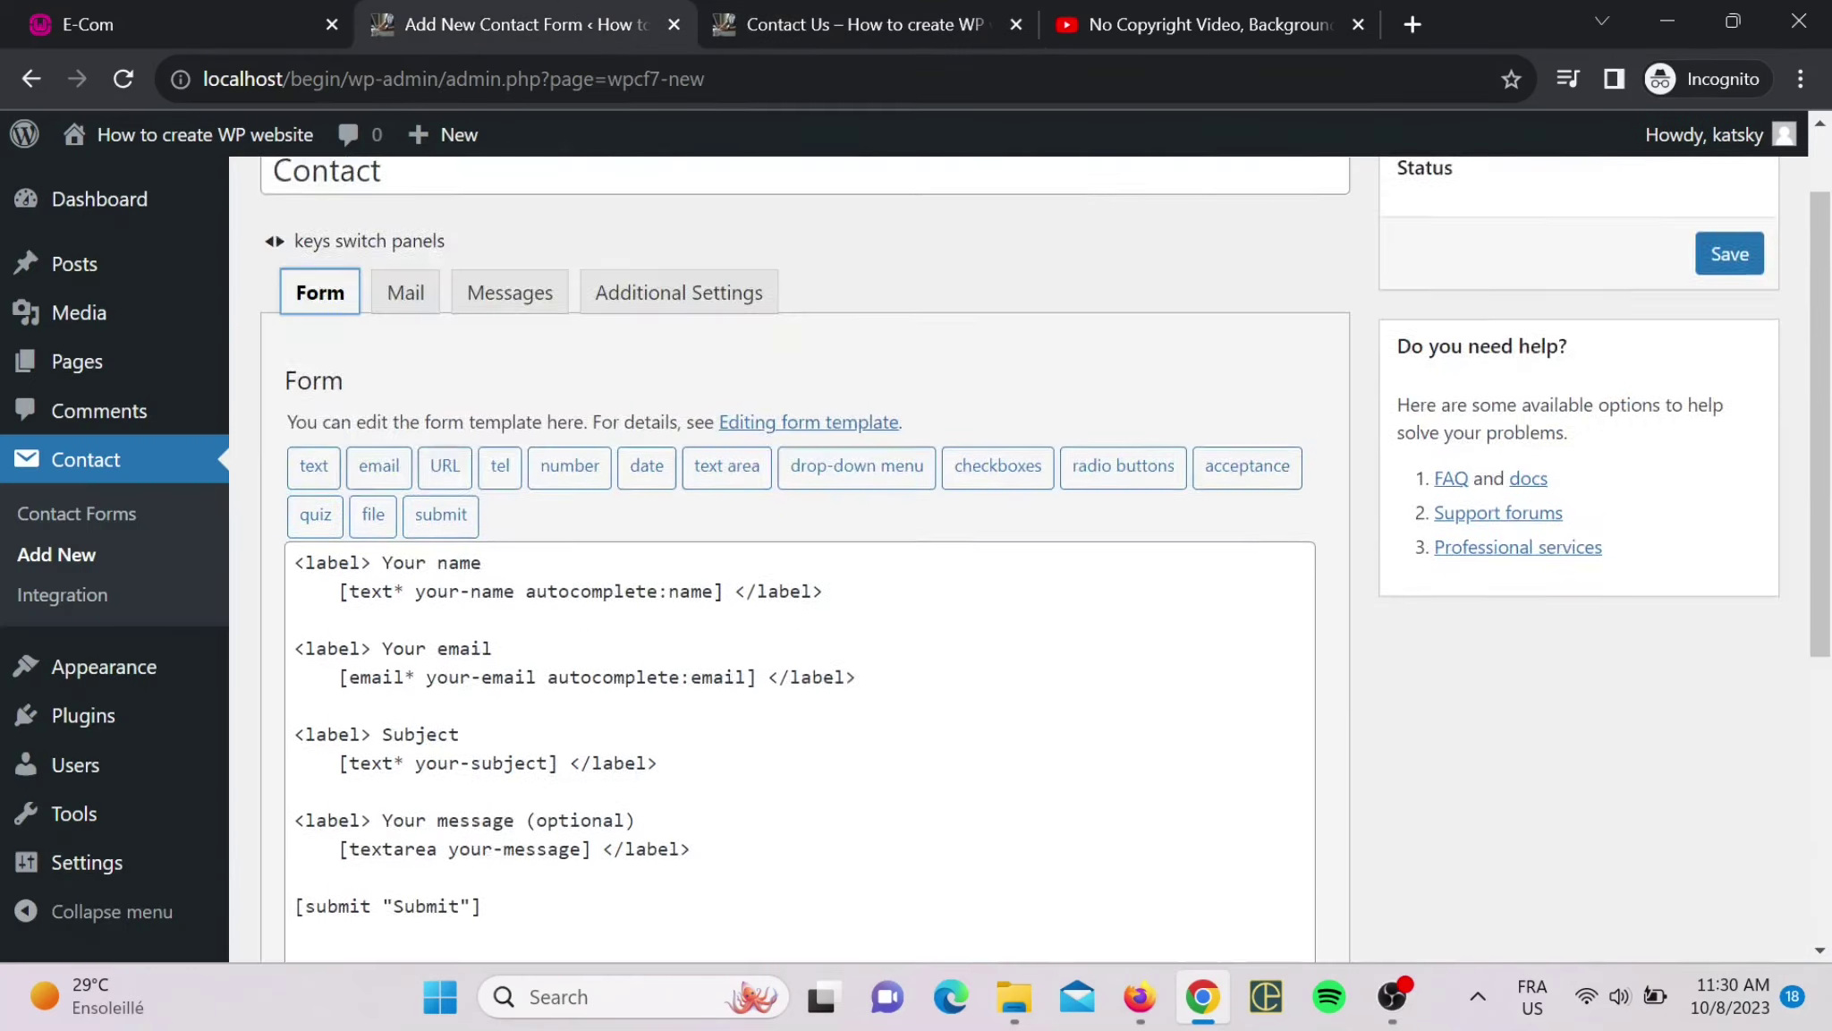
pyautogui.scroll(-4, 805, 536)
pyautogui.scroll(-3, 805, 537)
pyautogui.click(295, 810)
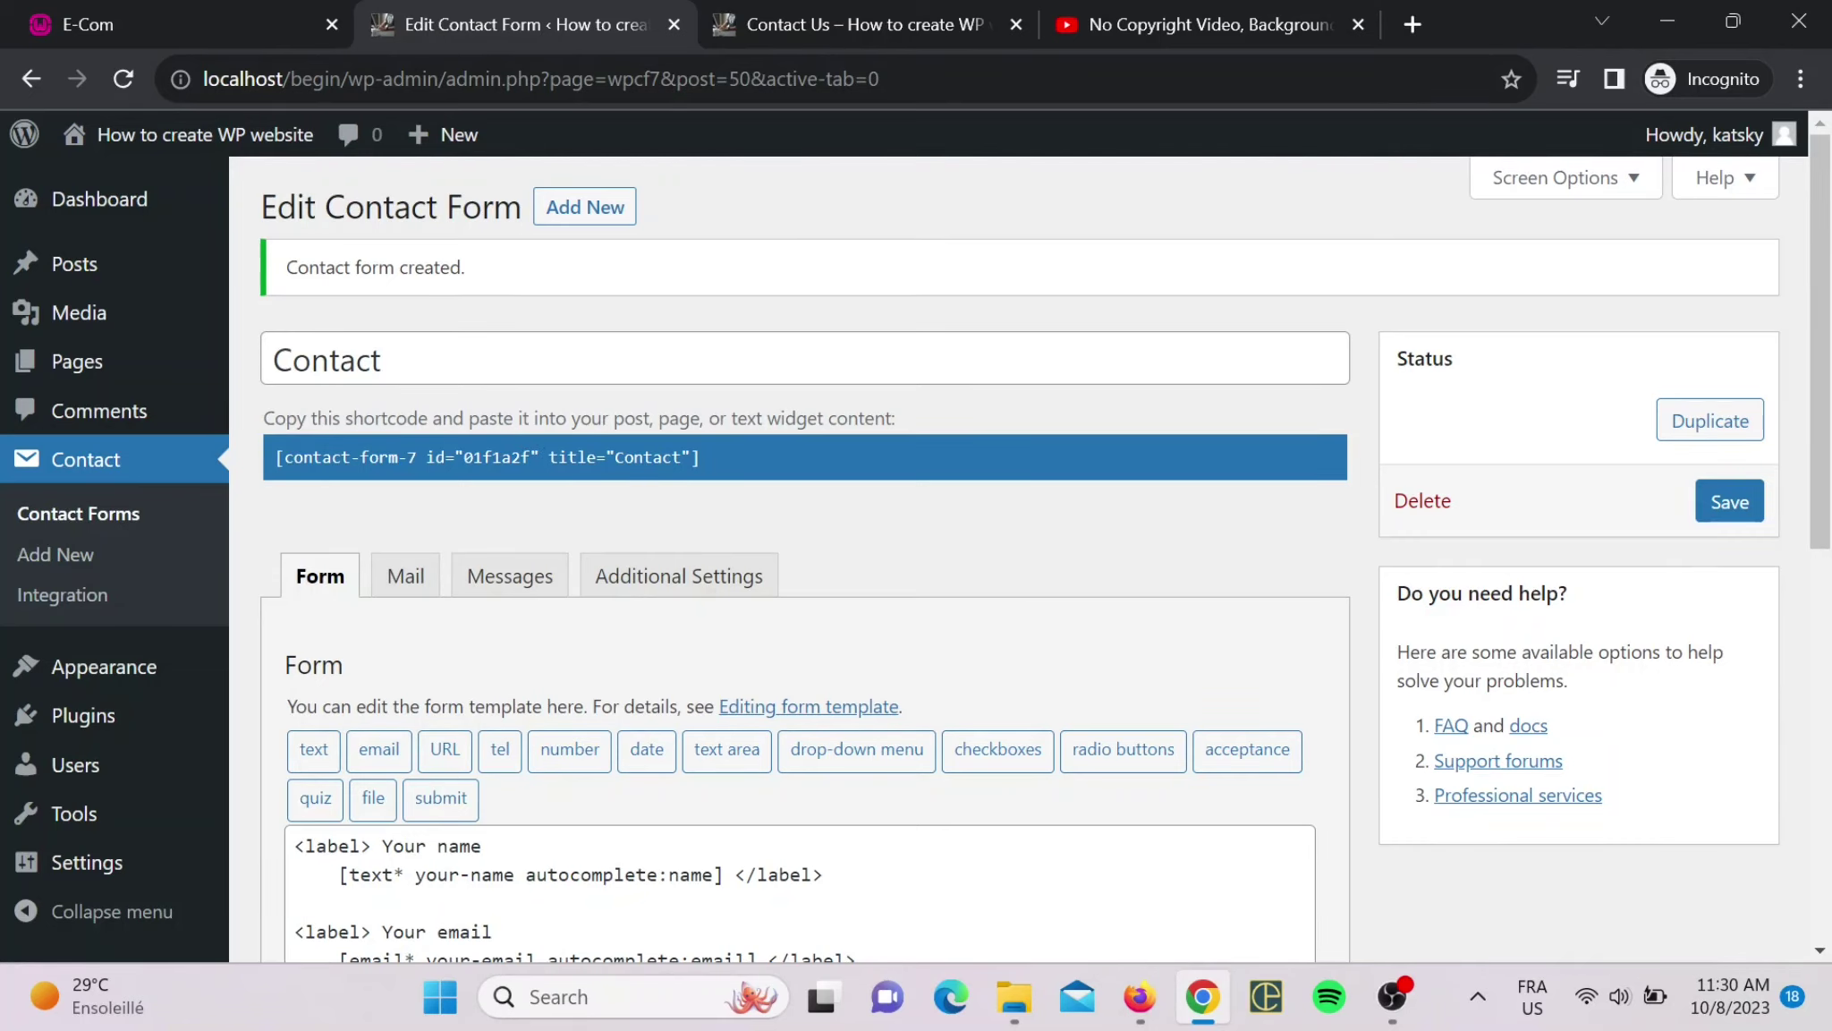
pyautogui.click(482, 458)
pyautogui.hotkey('ctrl', 'c')
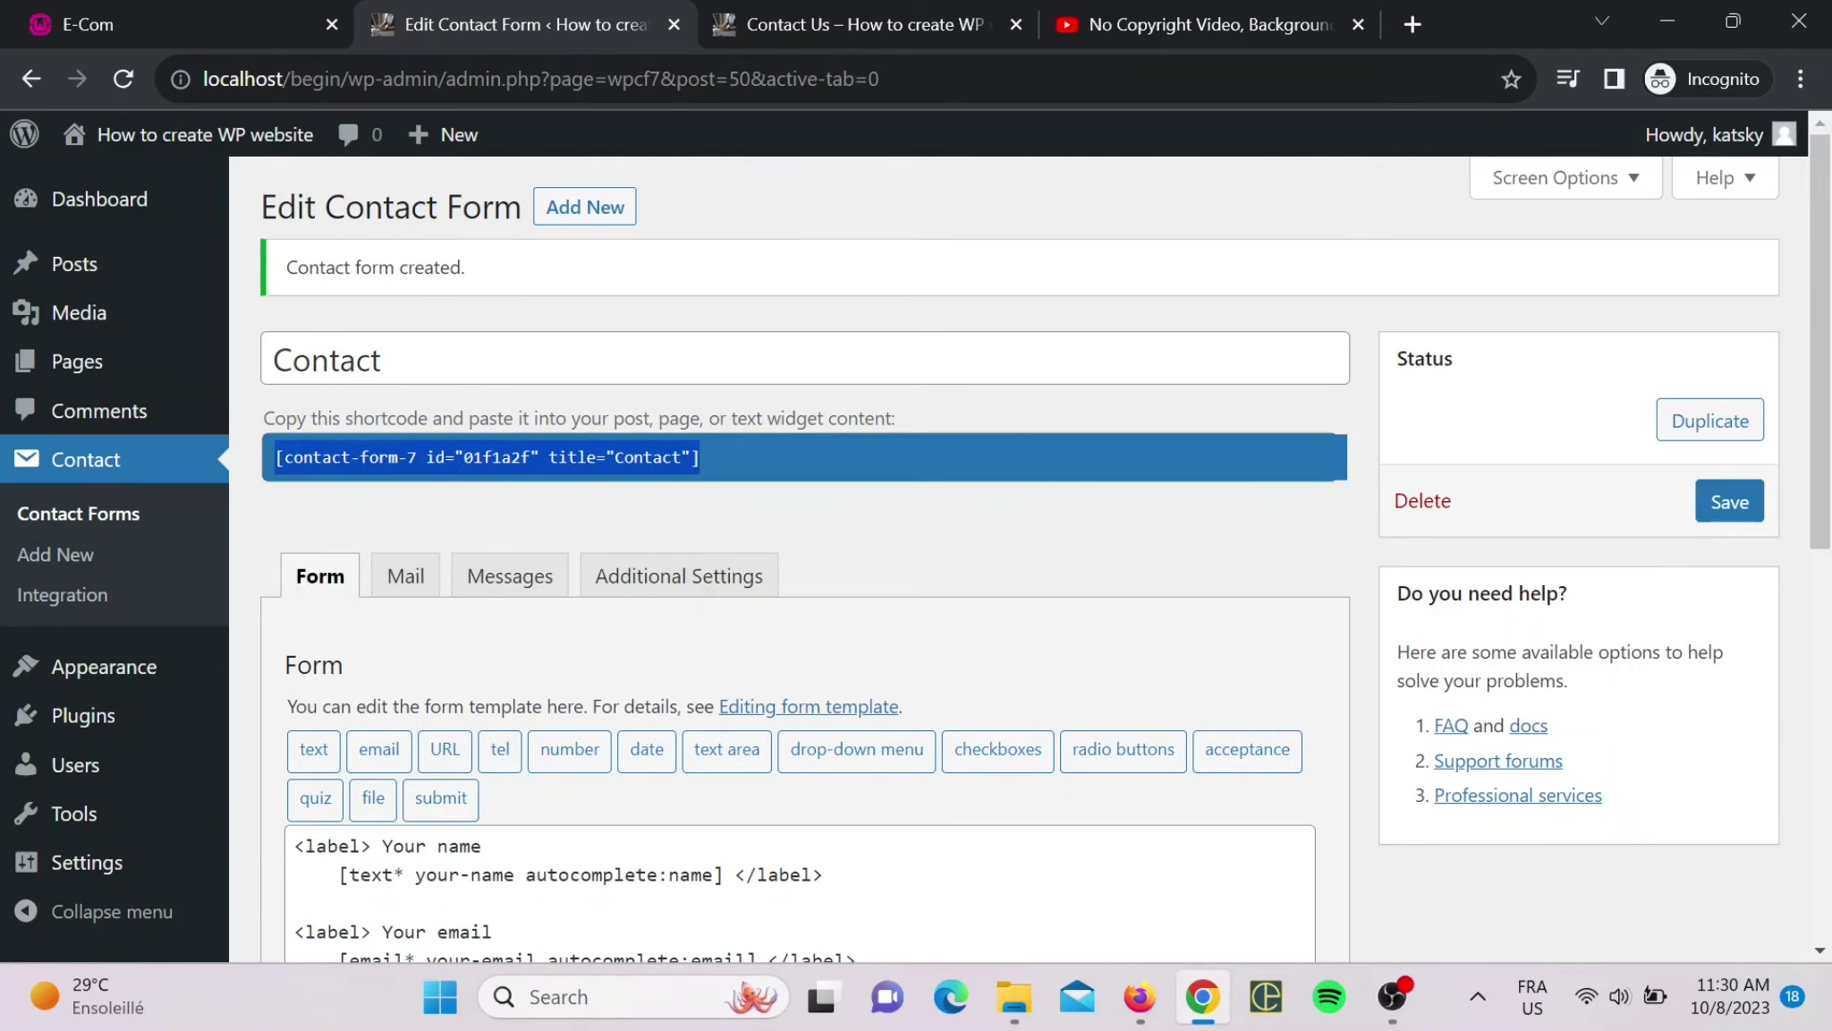
pyautogui.scroll(-5, 1029, 555)
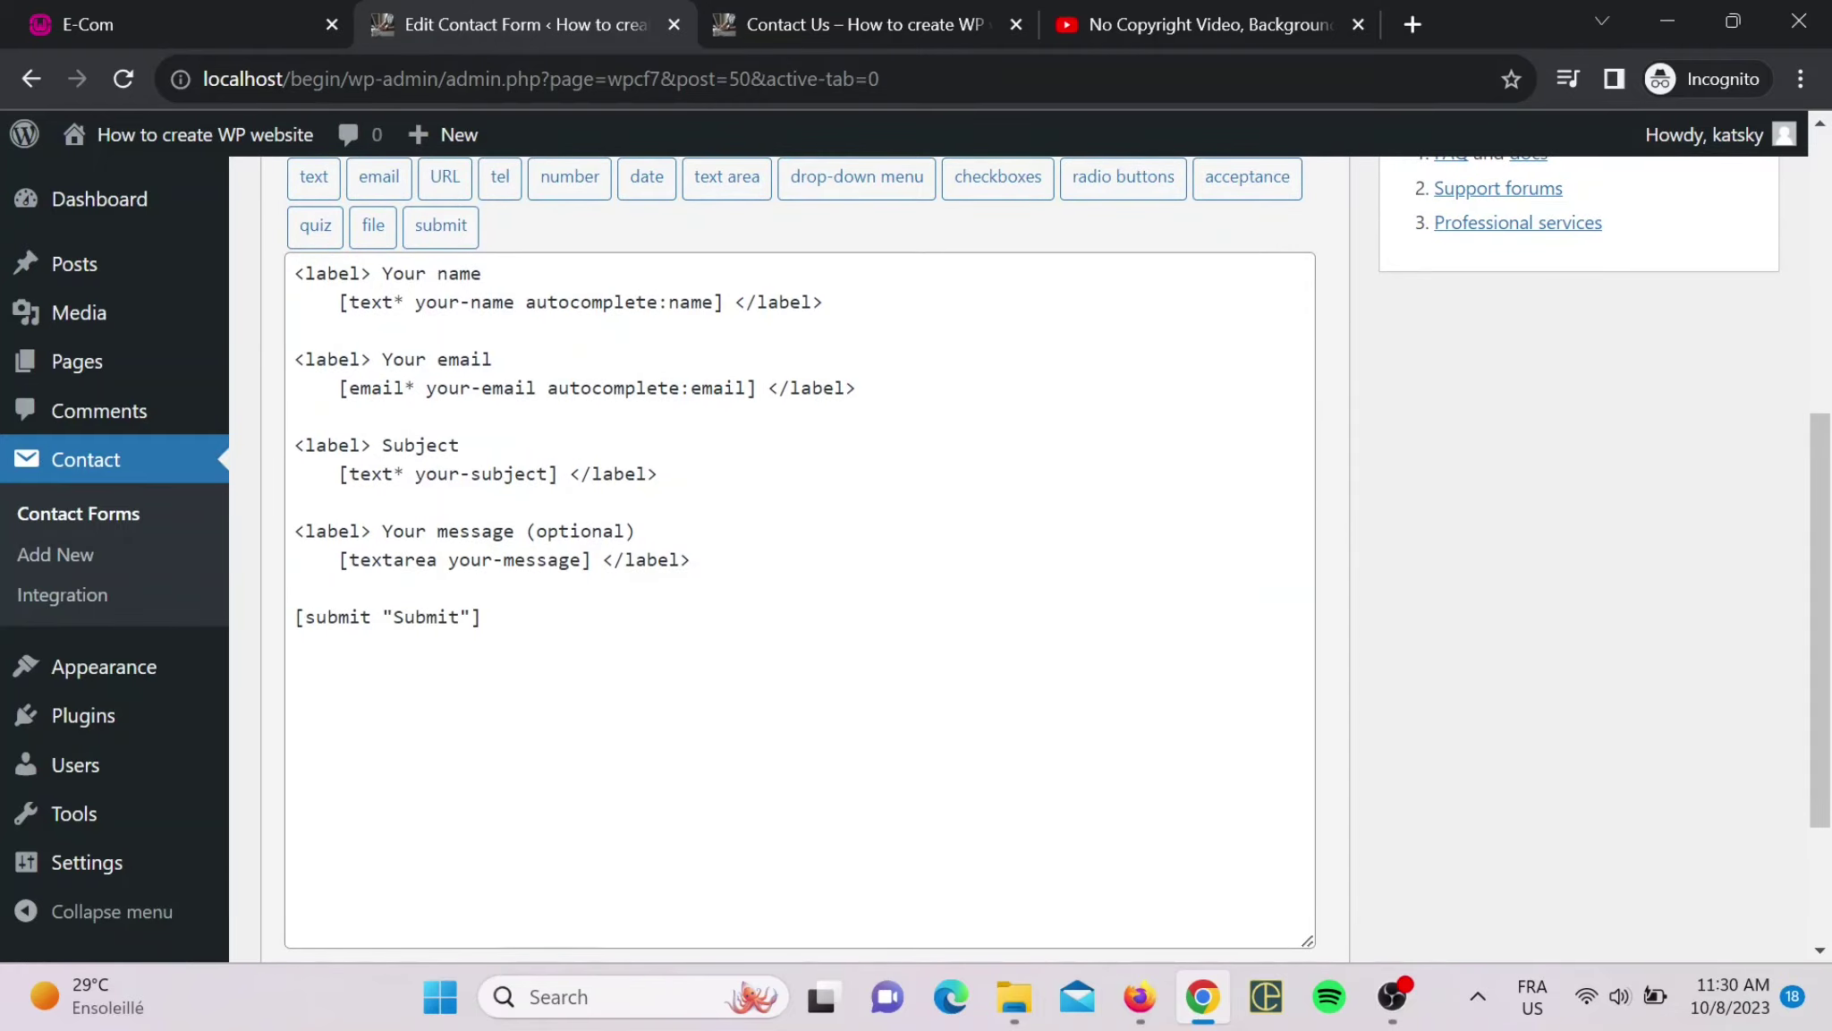
pyautogui.scroll(1, 1029, 555)
pyautogui.scroll(-1, 1029, 555)
pyautogui.scroll(5, 503, 502)
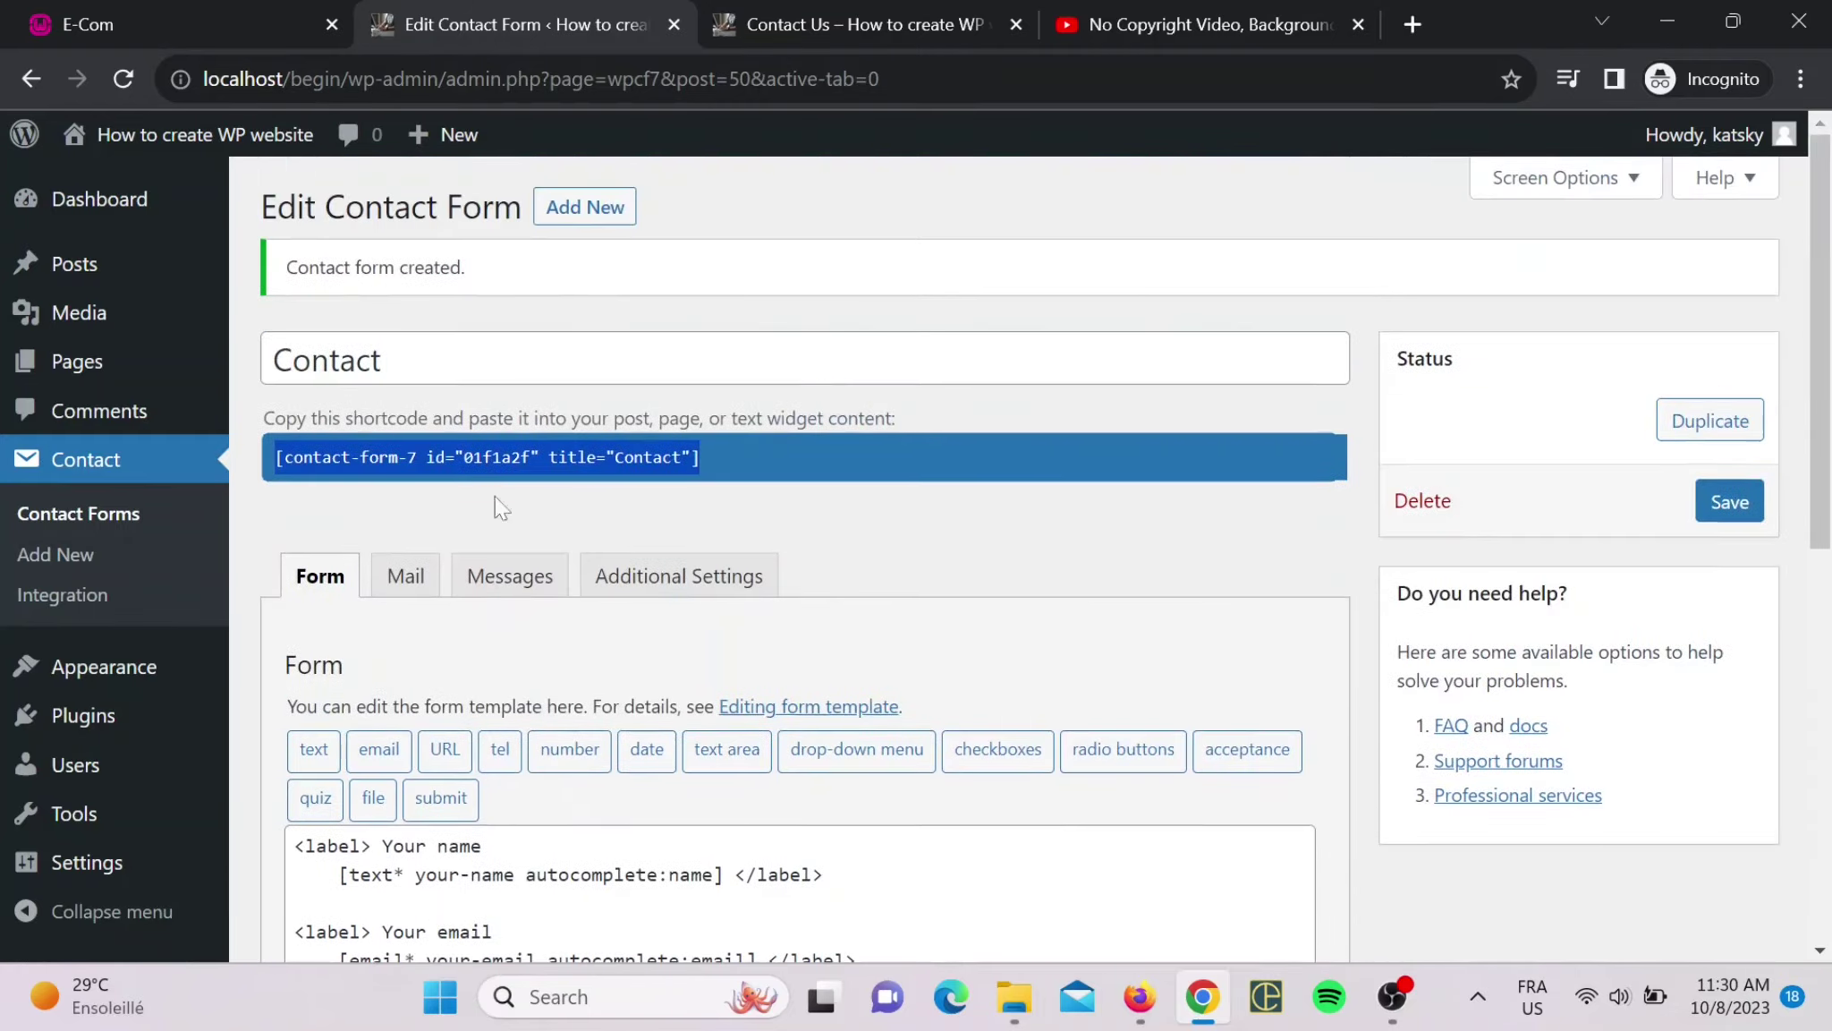
# - Paste the [contact-form-7] shortcode below the Contact Us address and update the page
pyautogui.click(816, 2)
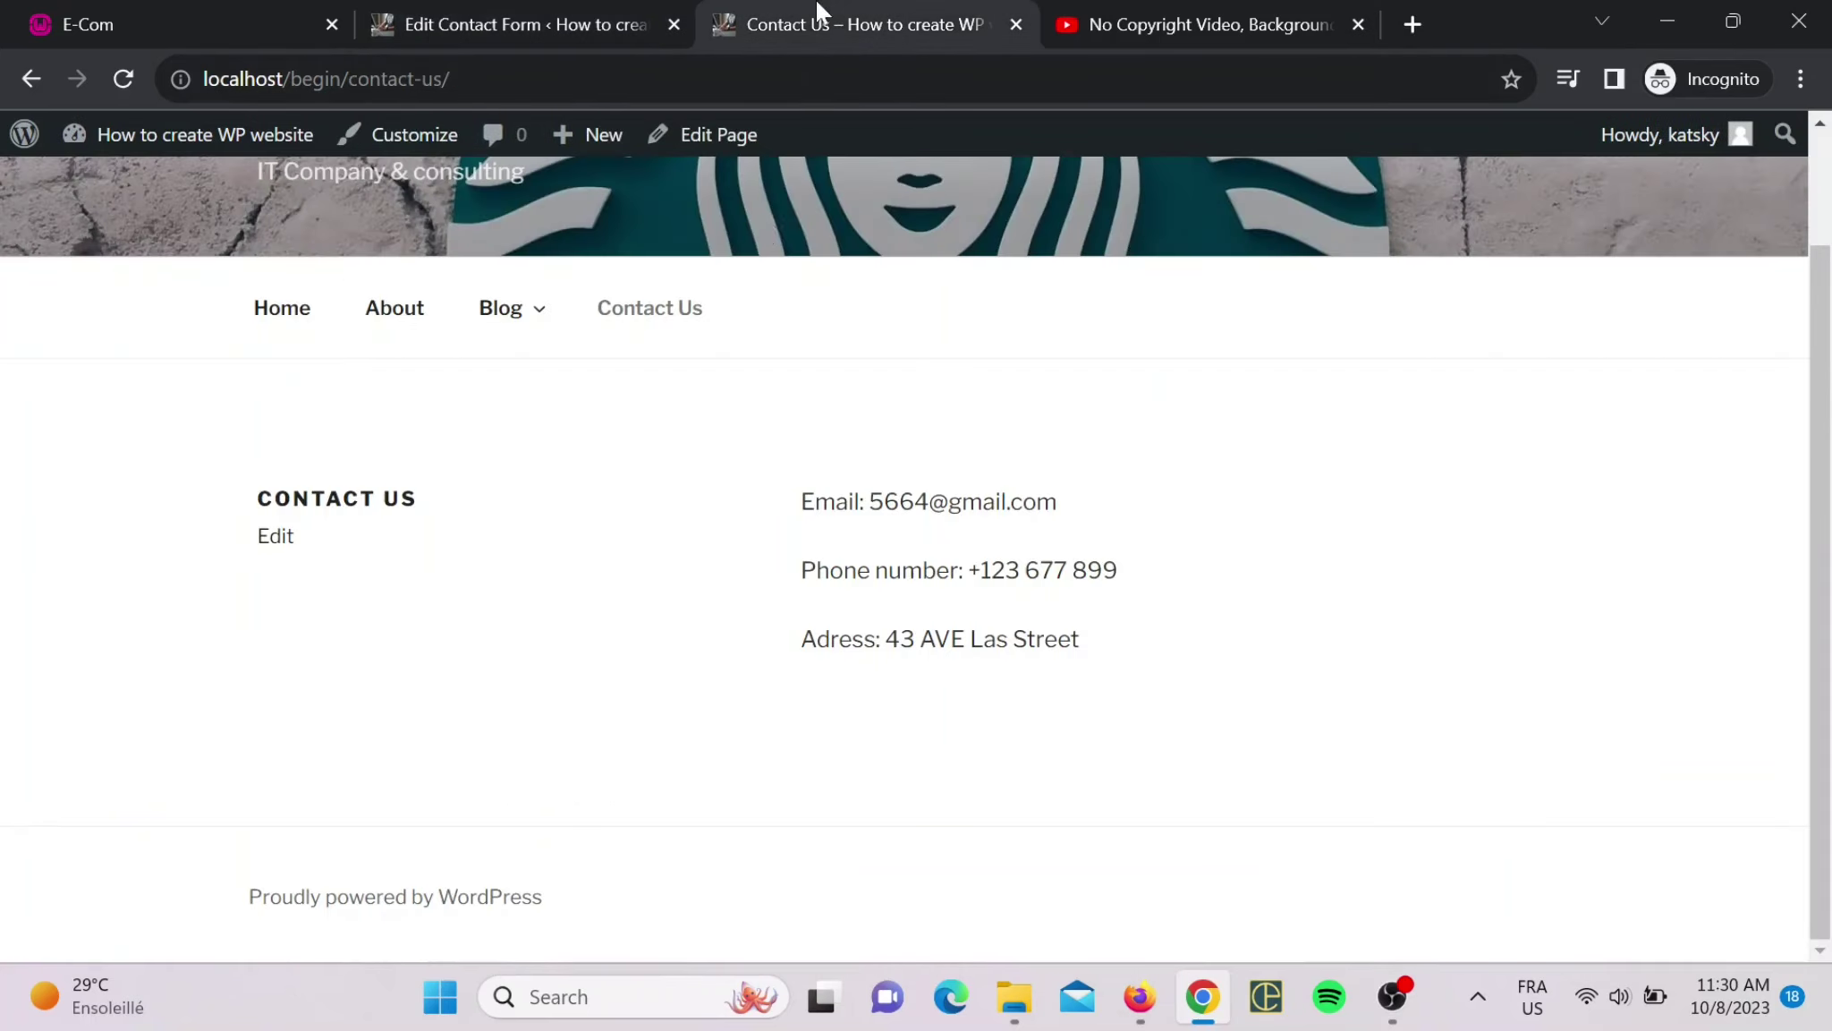
pyautogui.click(706, 151)
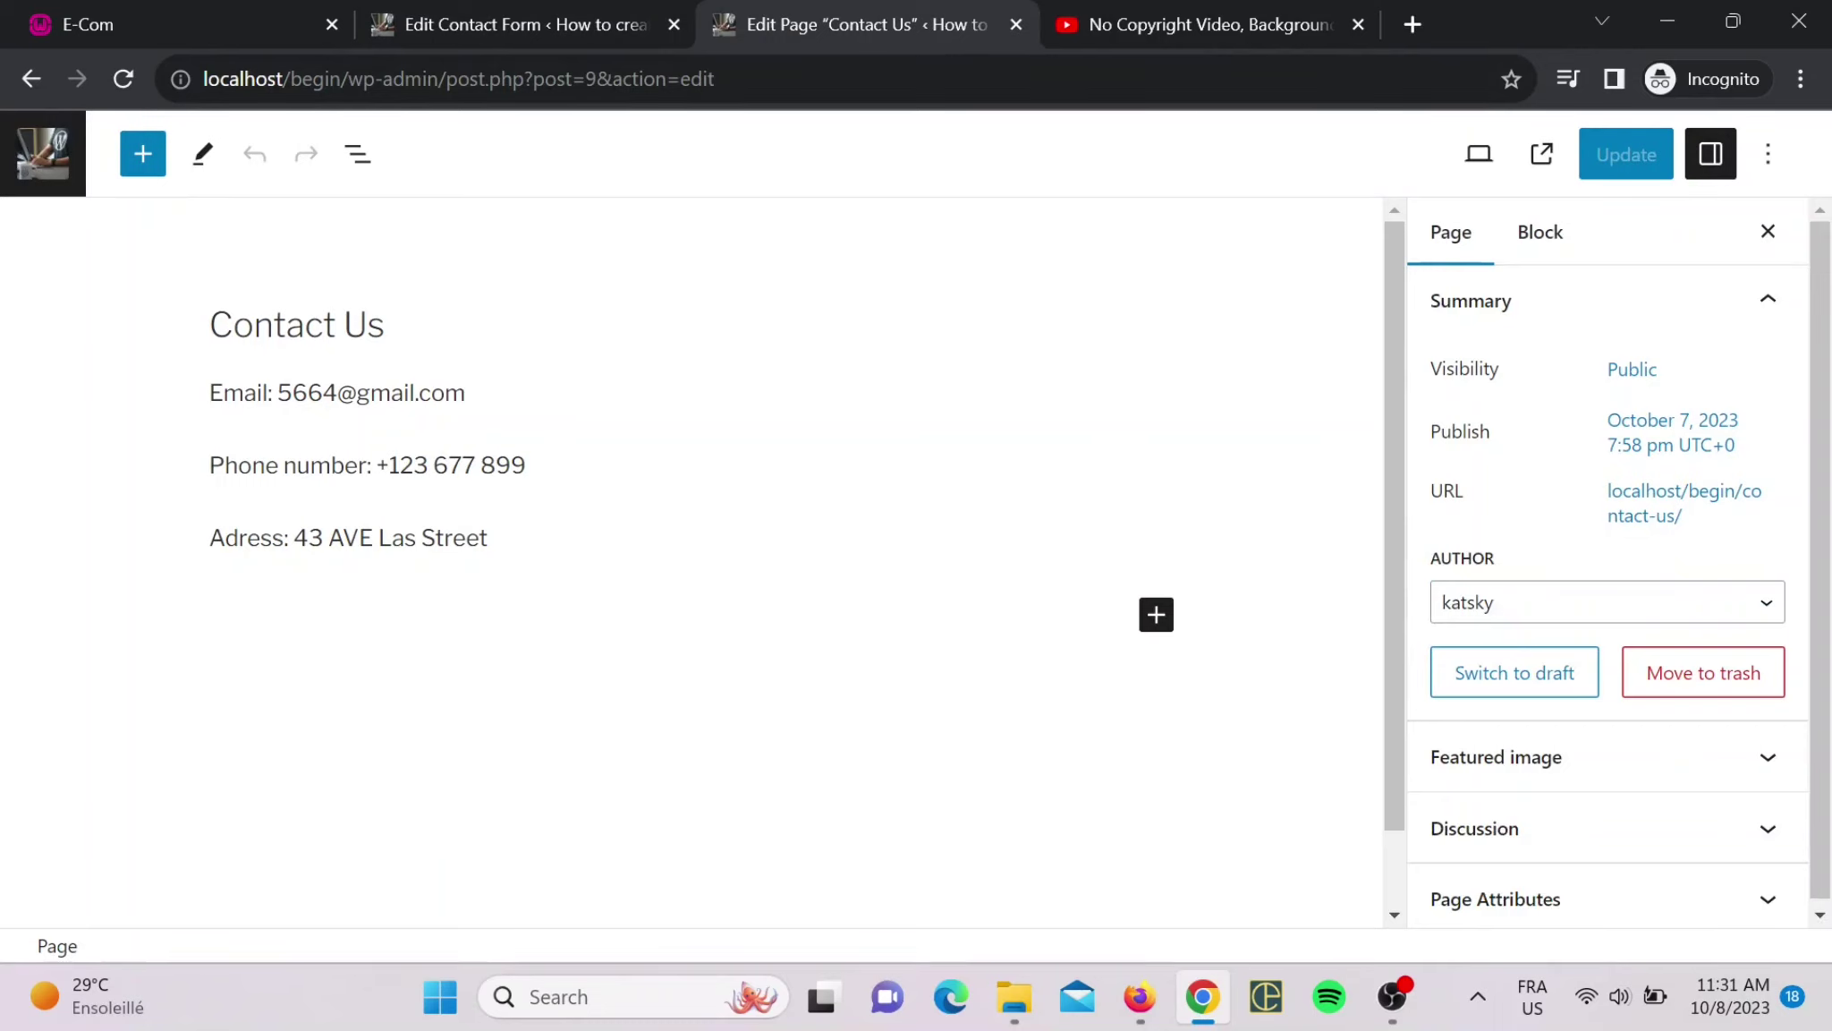
pyautogui.click(531, 594)
pyautogui.press('Return')
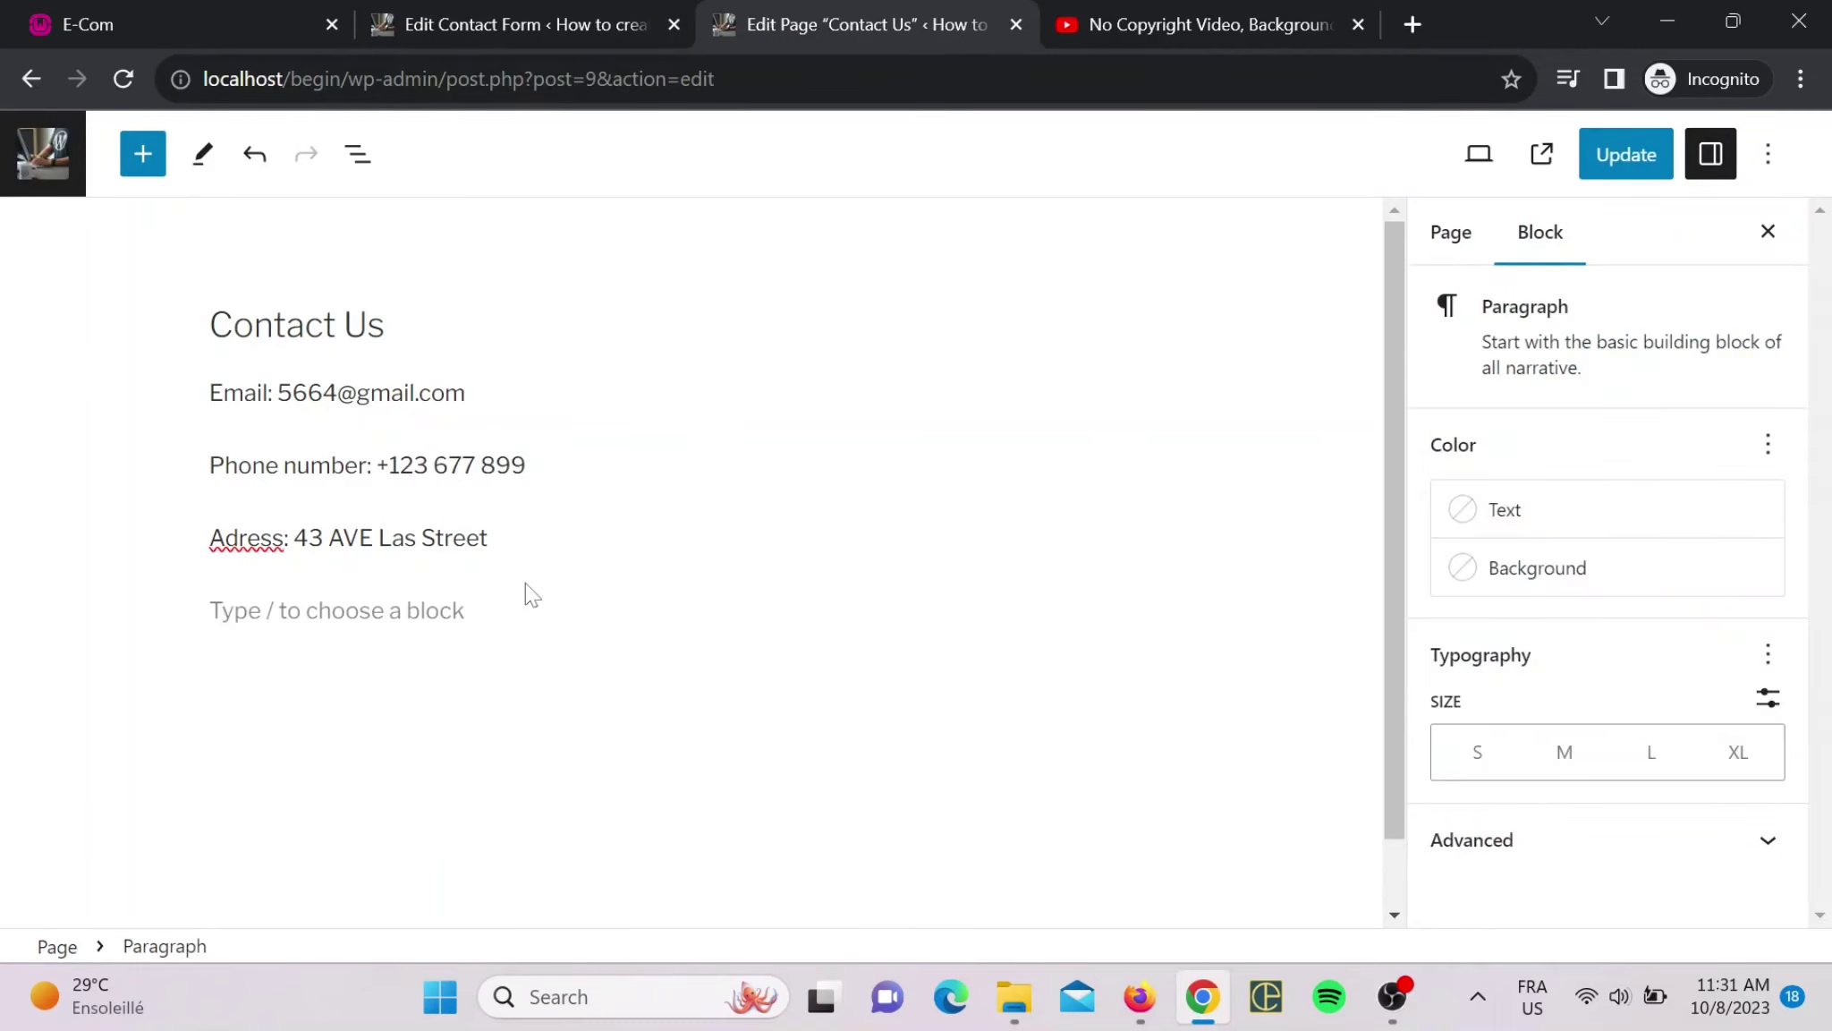
pyautogui.hotkey('ctrl', 'v')
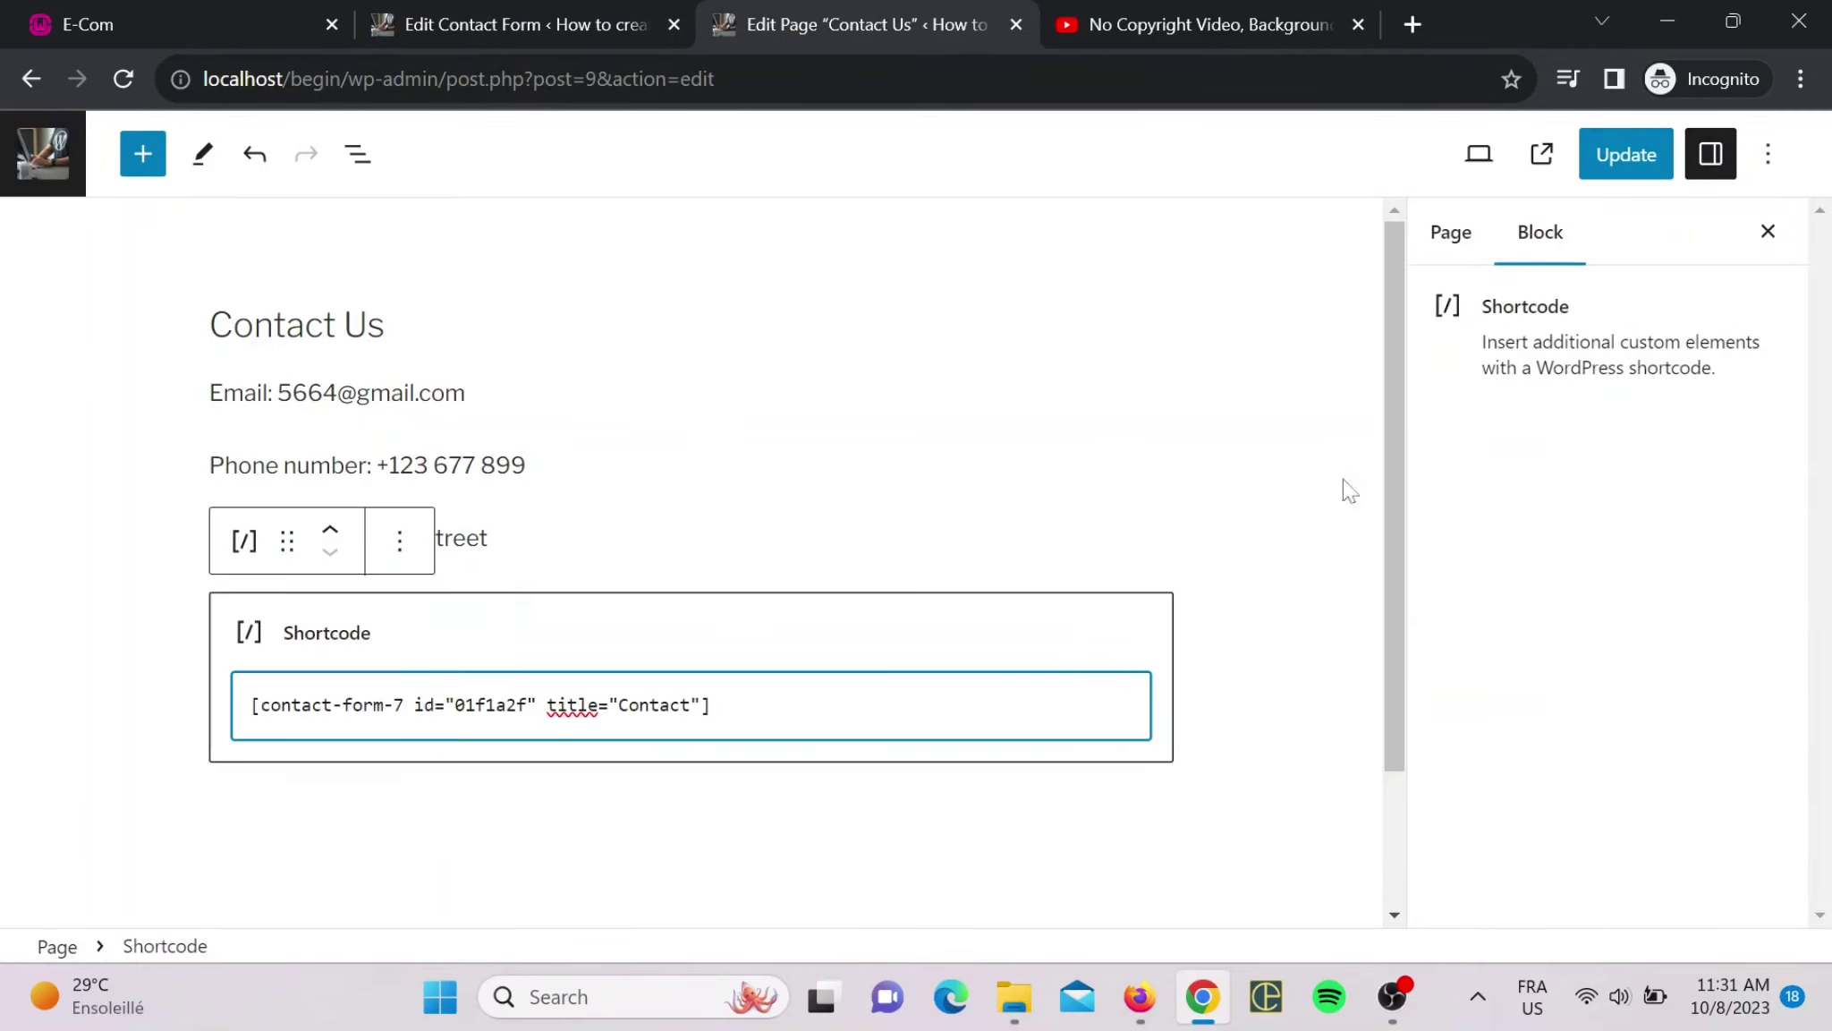
pyautogui.click(1624, 153)
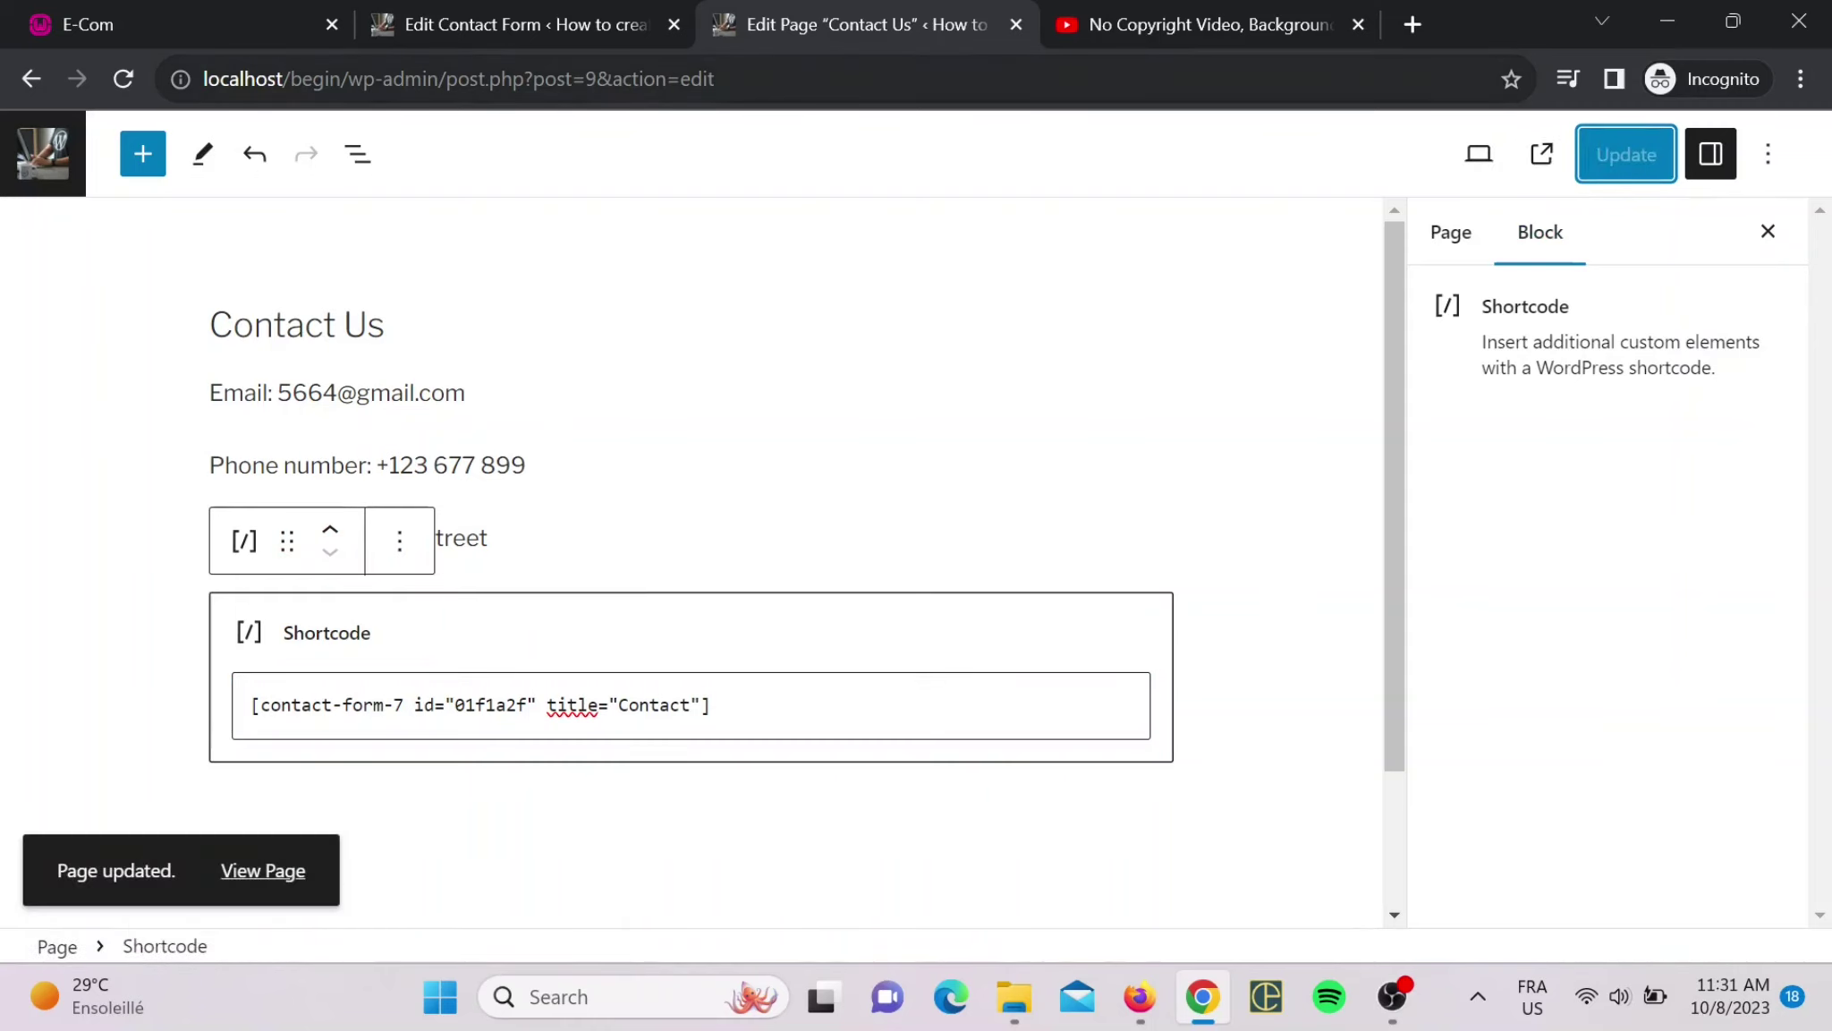
# - Load localhost/begin/ and open Contact Us to see the embedded form's fields
pyautogui.moveTo(347, 79)
pyautogui.mouseDown()
pyautogui.moveTo(717, 78)
pyautogui.moveTo(367, 79)
pyautogui.mouseUp()
pyautogui.press('Return')
pyautogui.press('BackSpace')
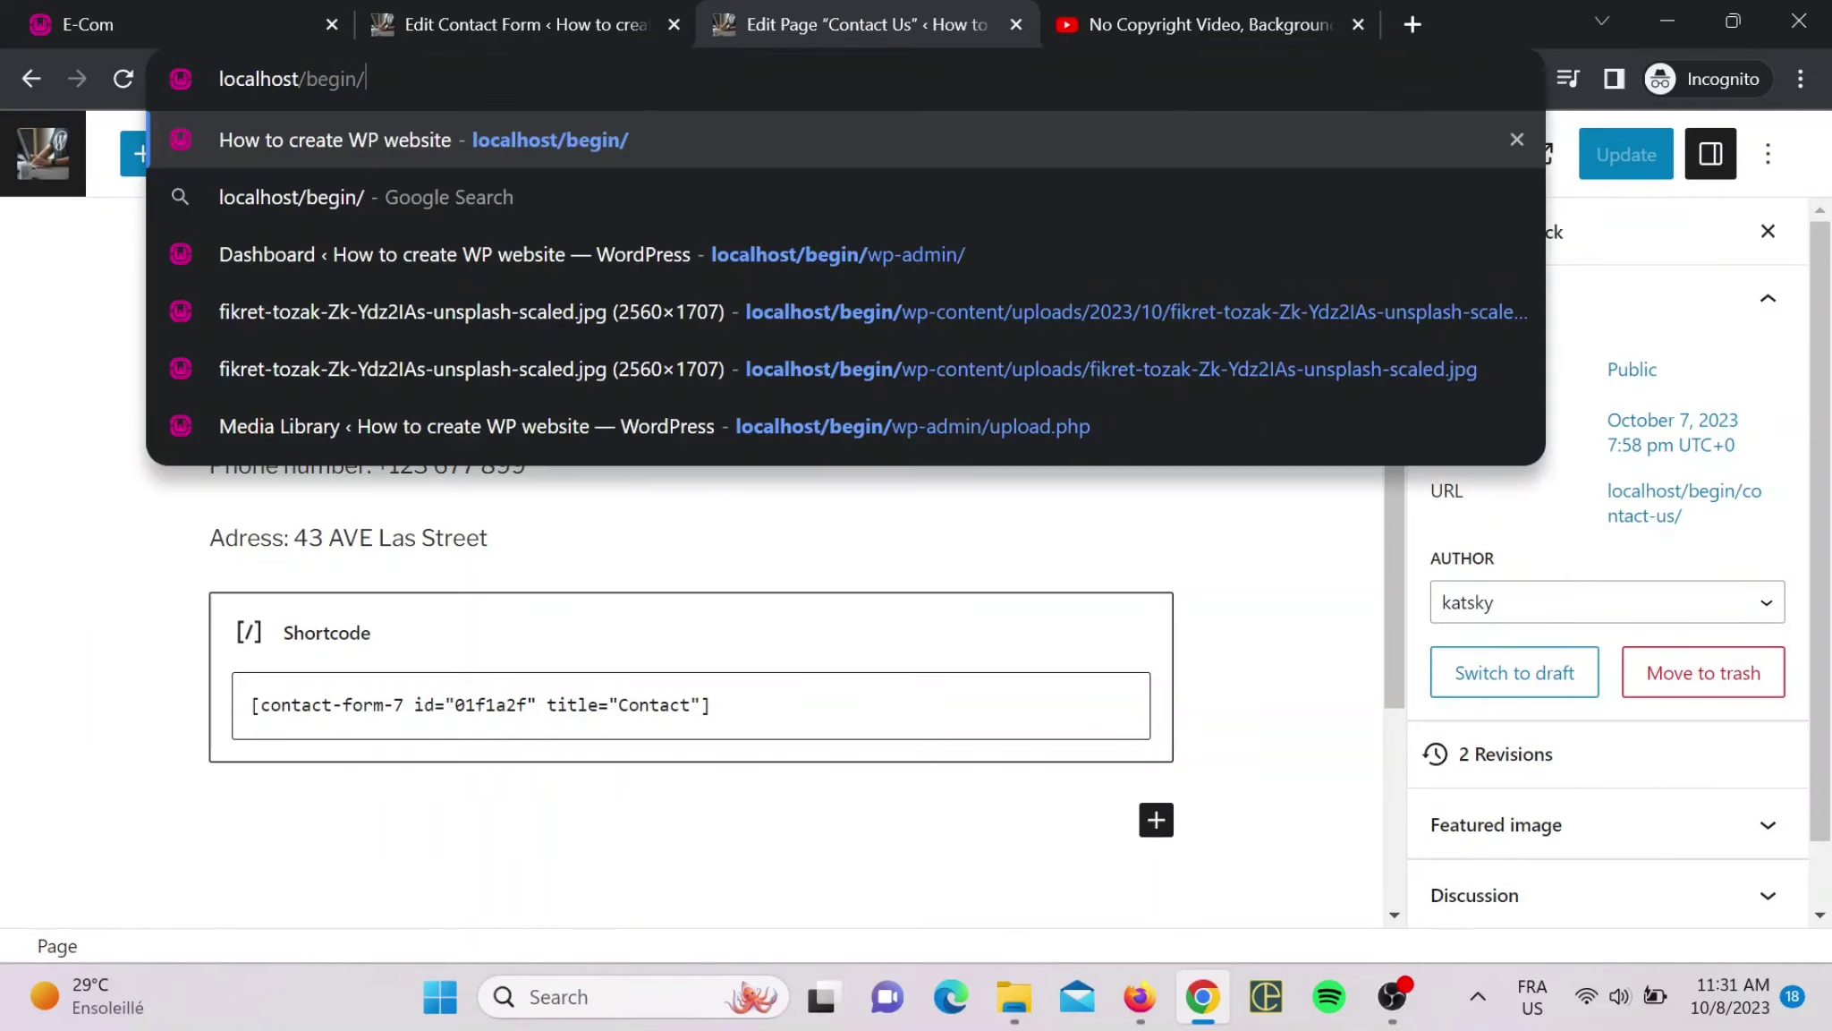
pyautogui.press('Return')
pyautogui.scroll(-5, 653, 340)
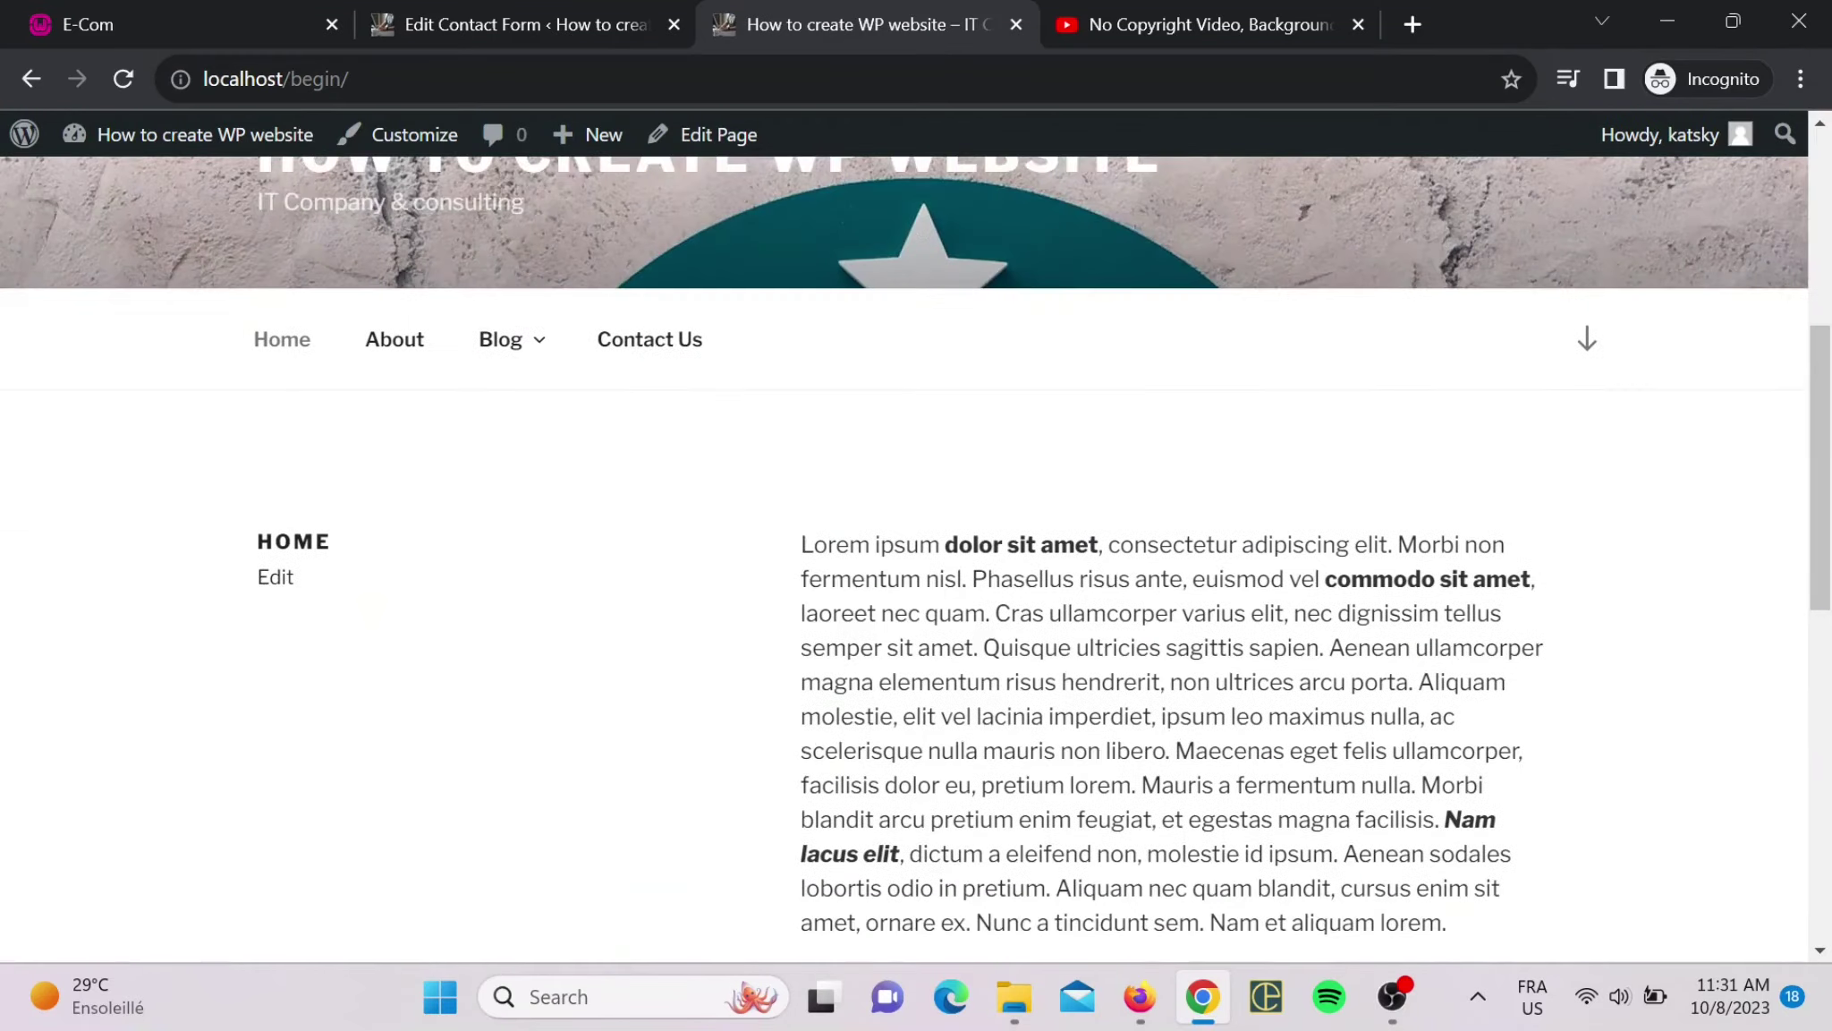
pyautogui.click(653, 340)
pyautogui.scroll(-7, 761, 433)
pyautogui.scroll(4, 761, 433)
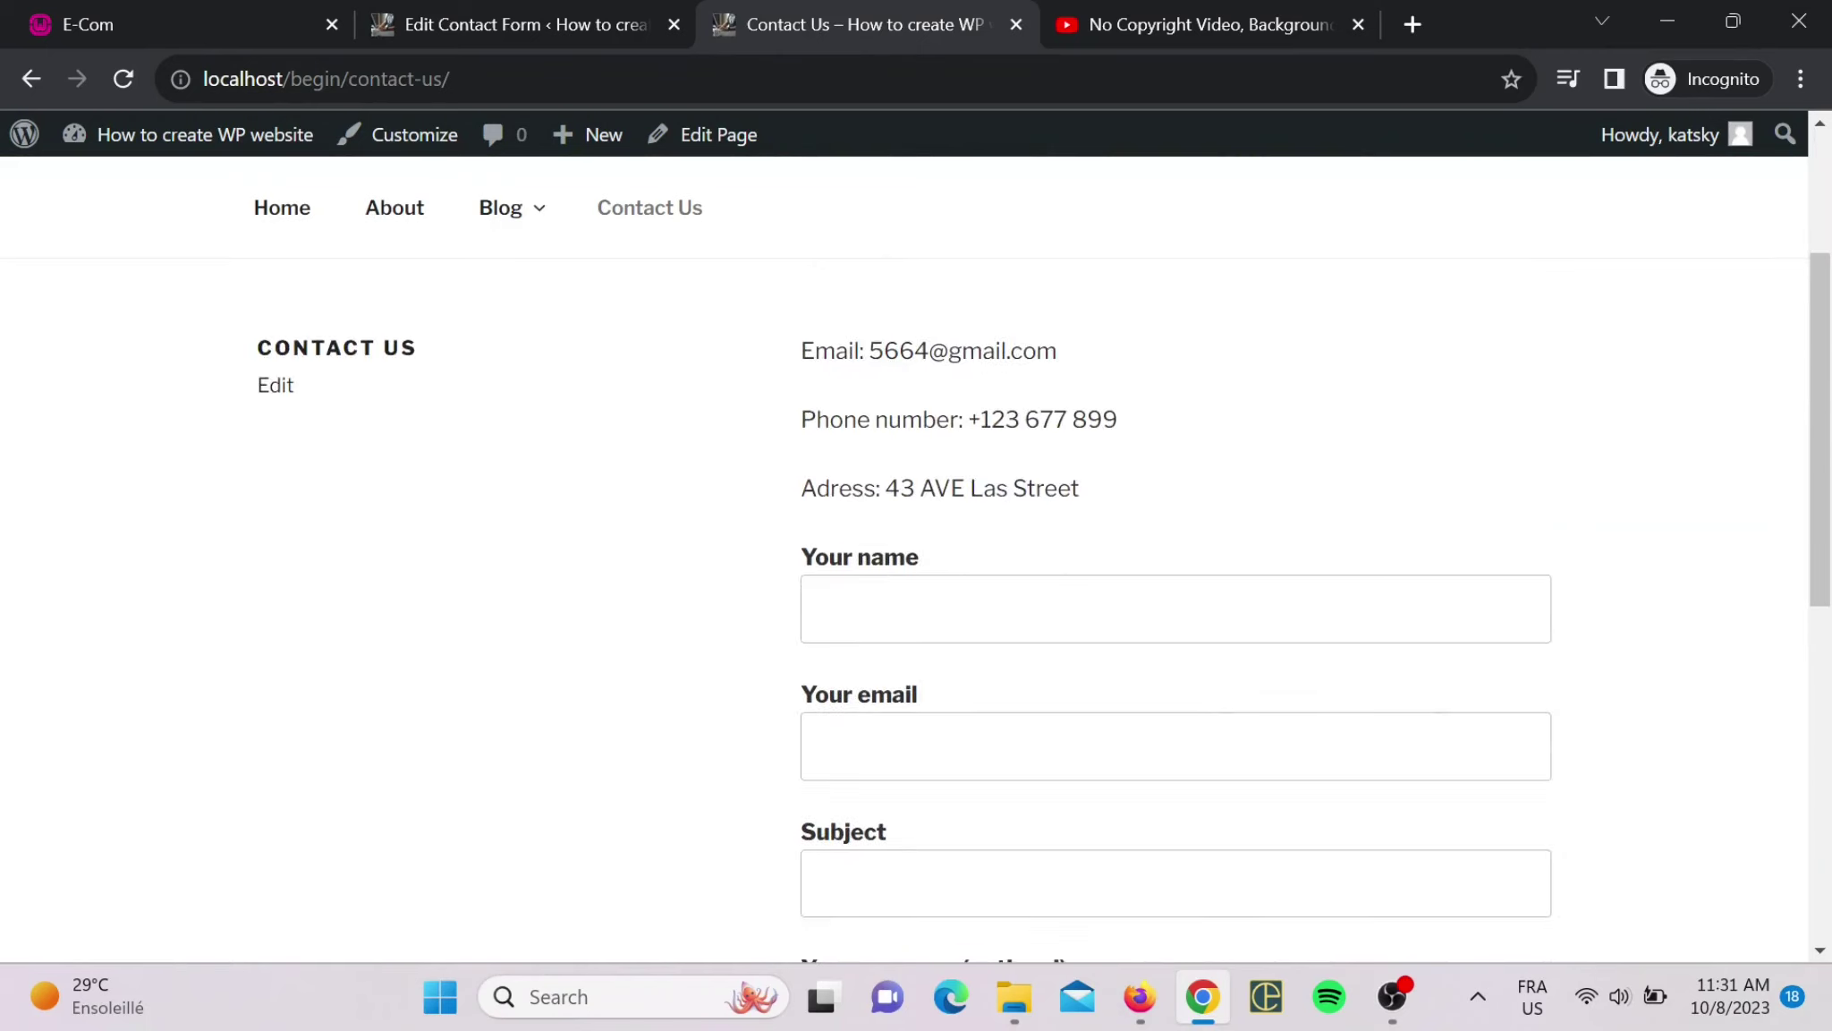
pyautogui.scroll(-9, 936, 605)
pyautogui.scroll(2, 936, 667)
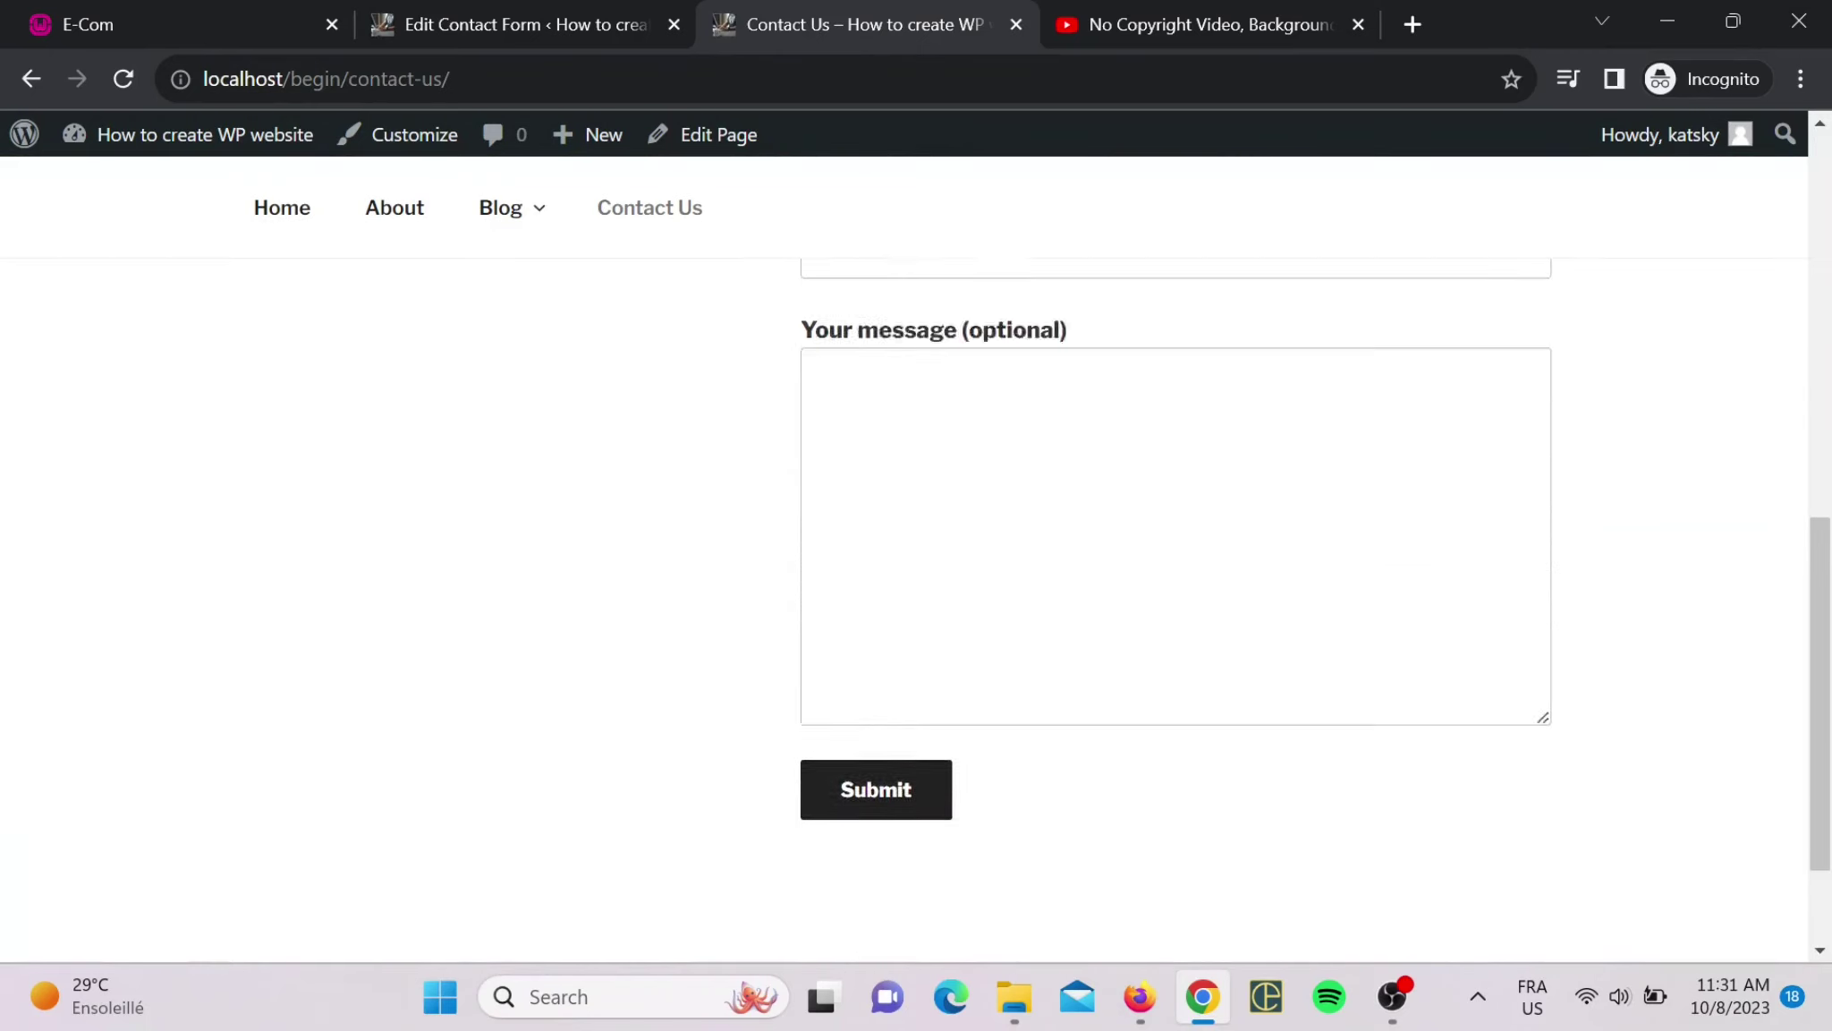
pyautogui.scroll(4, 987, 466)
# - Fill in the sender's name and e-mail, subject 'Test' and message 'YOOOOQ' in the contact form
pyautogui.click(993, 380)
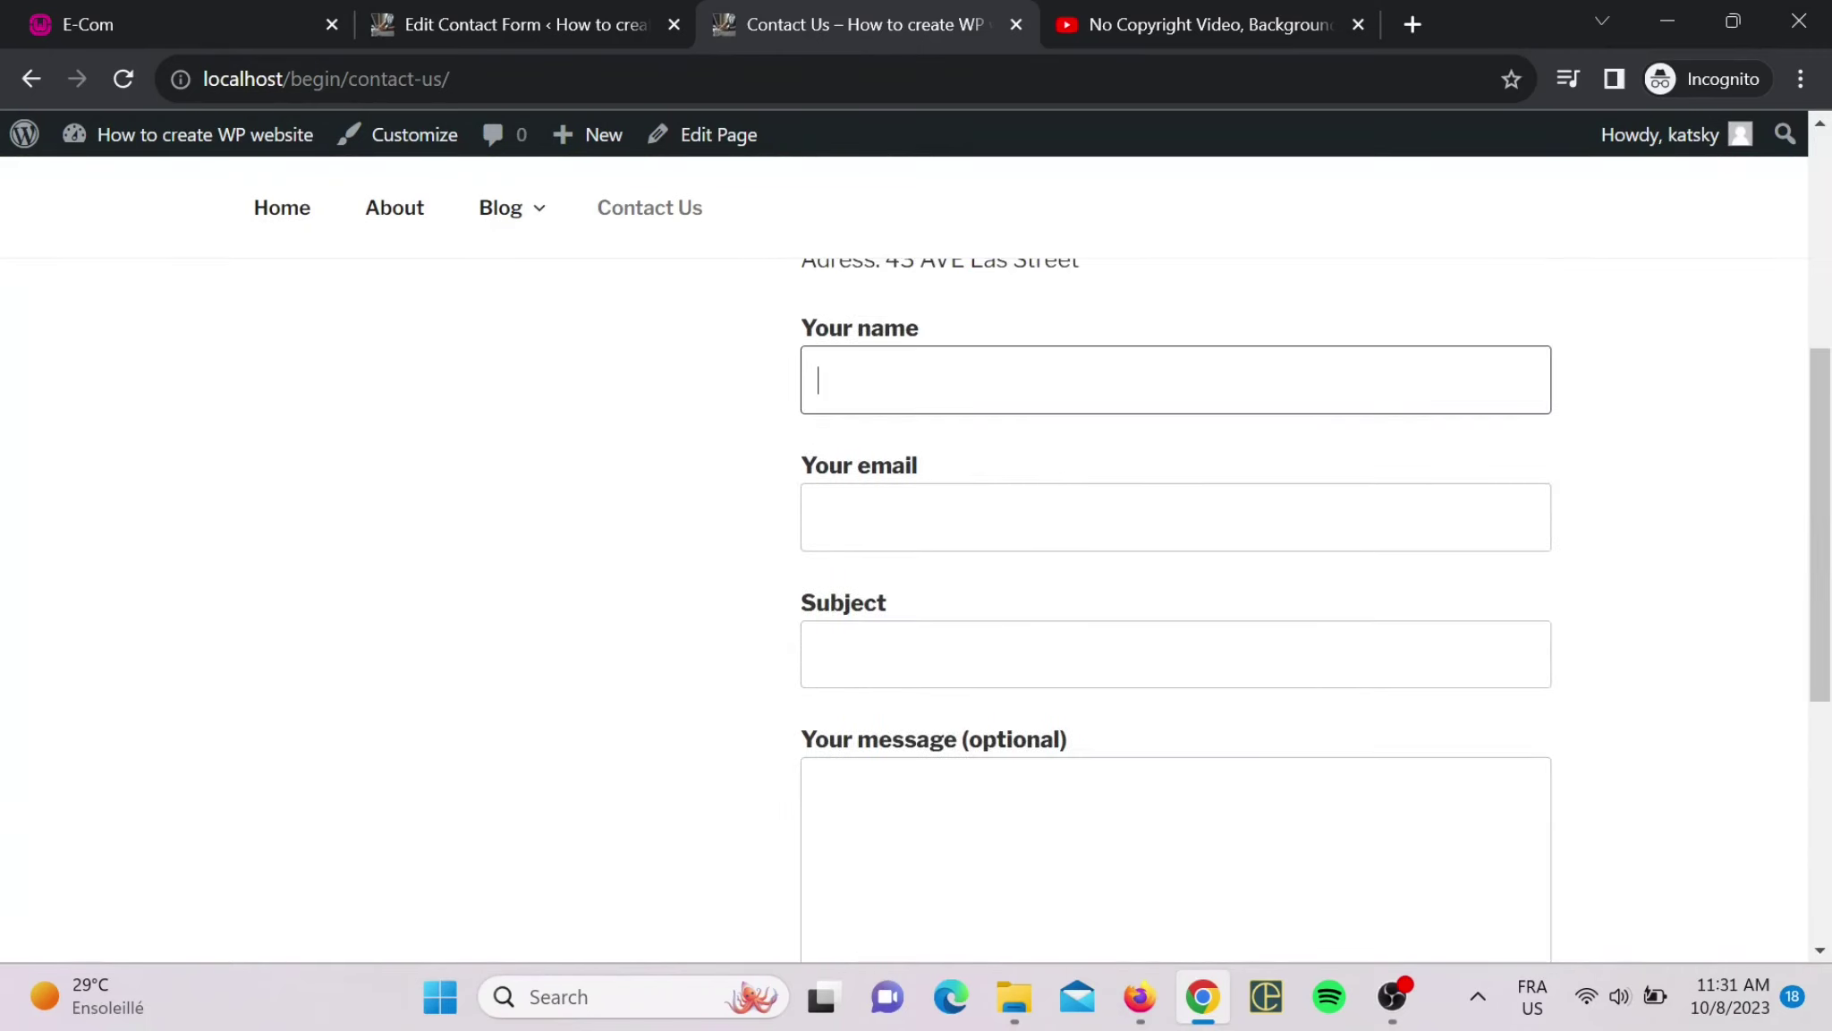
pyautogui.write('Katsky')
pyautogui.click(953, 517)
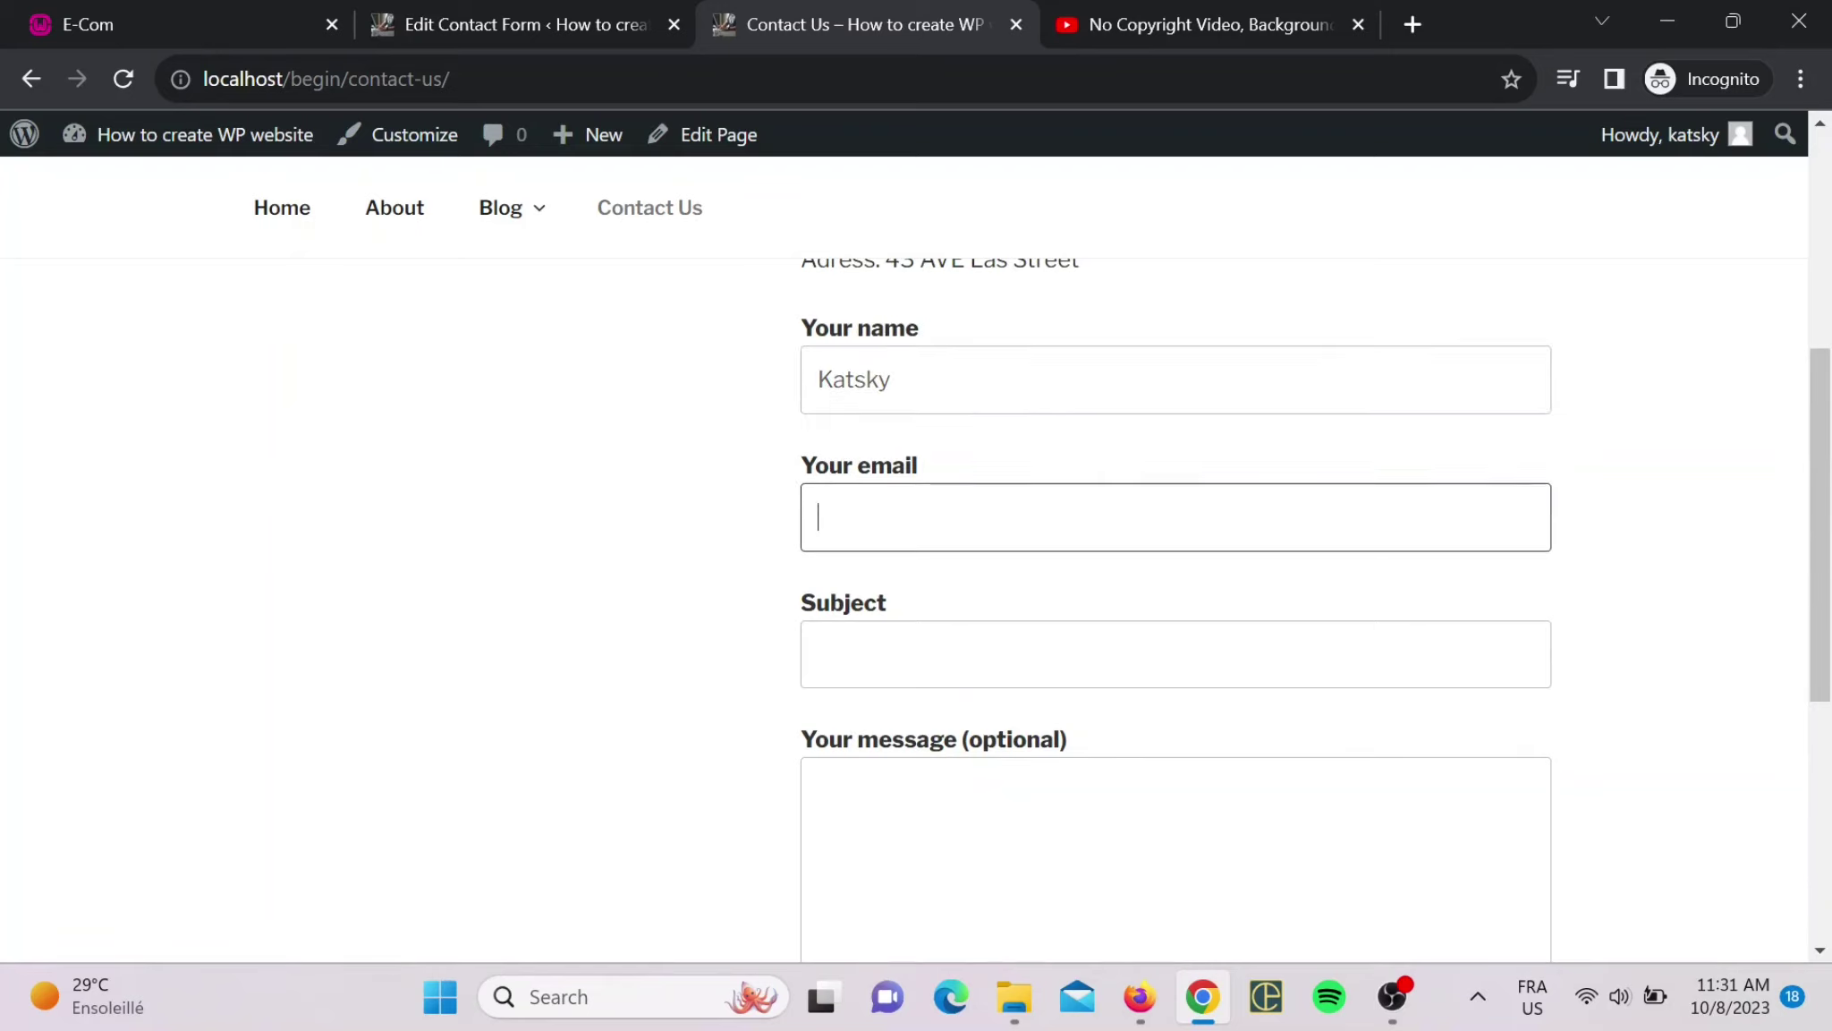
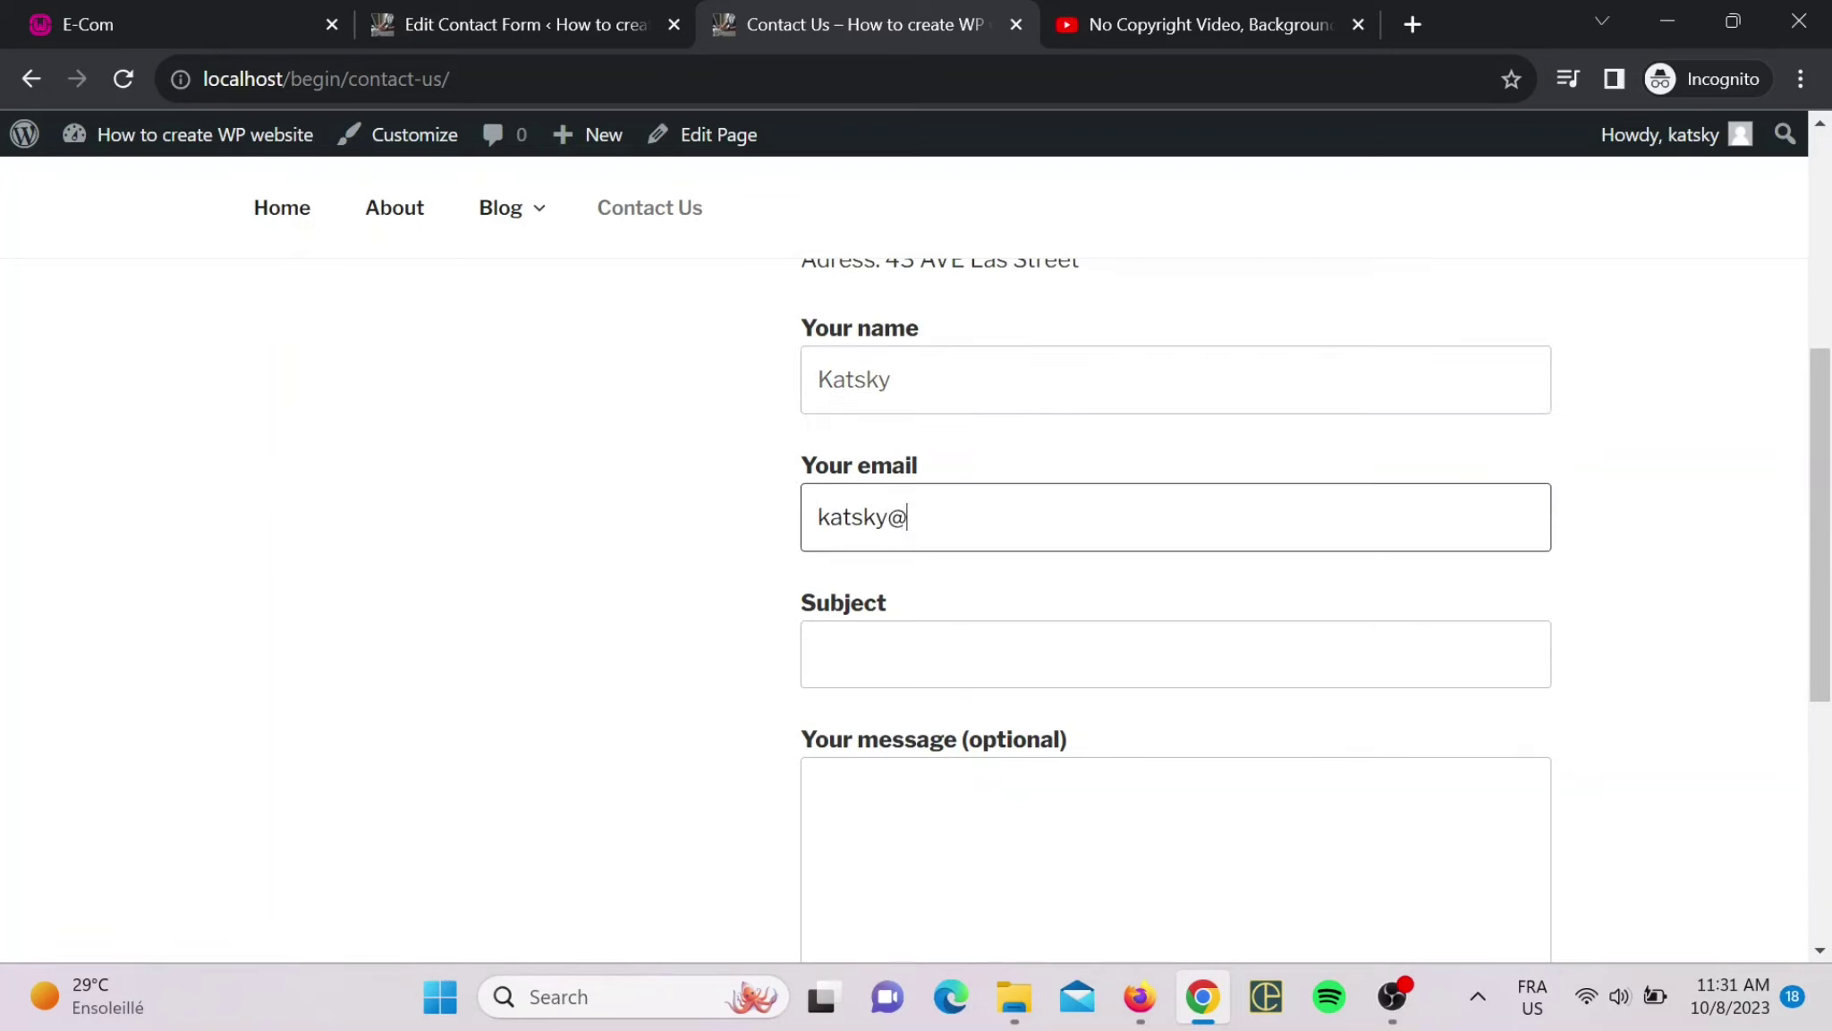
pyautogui.click(895, 654)
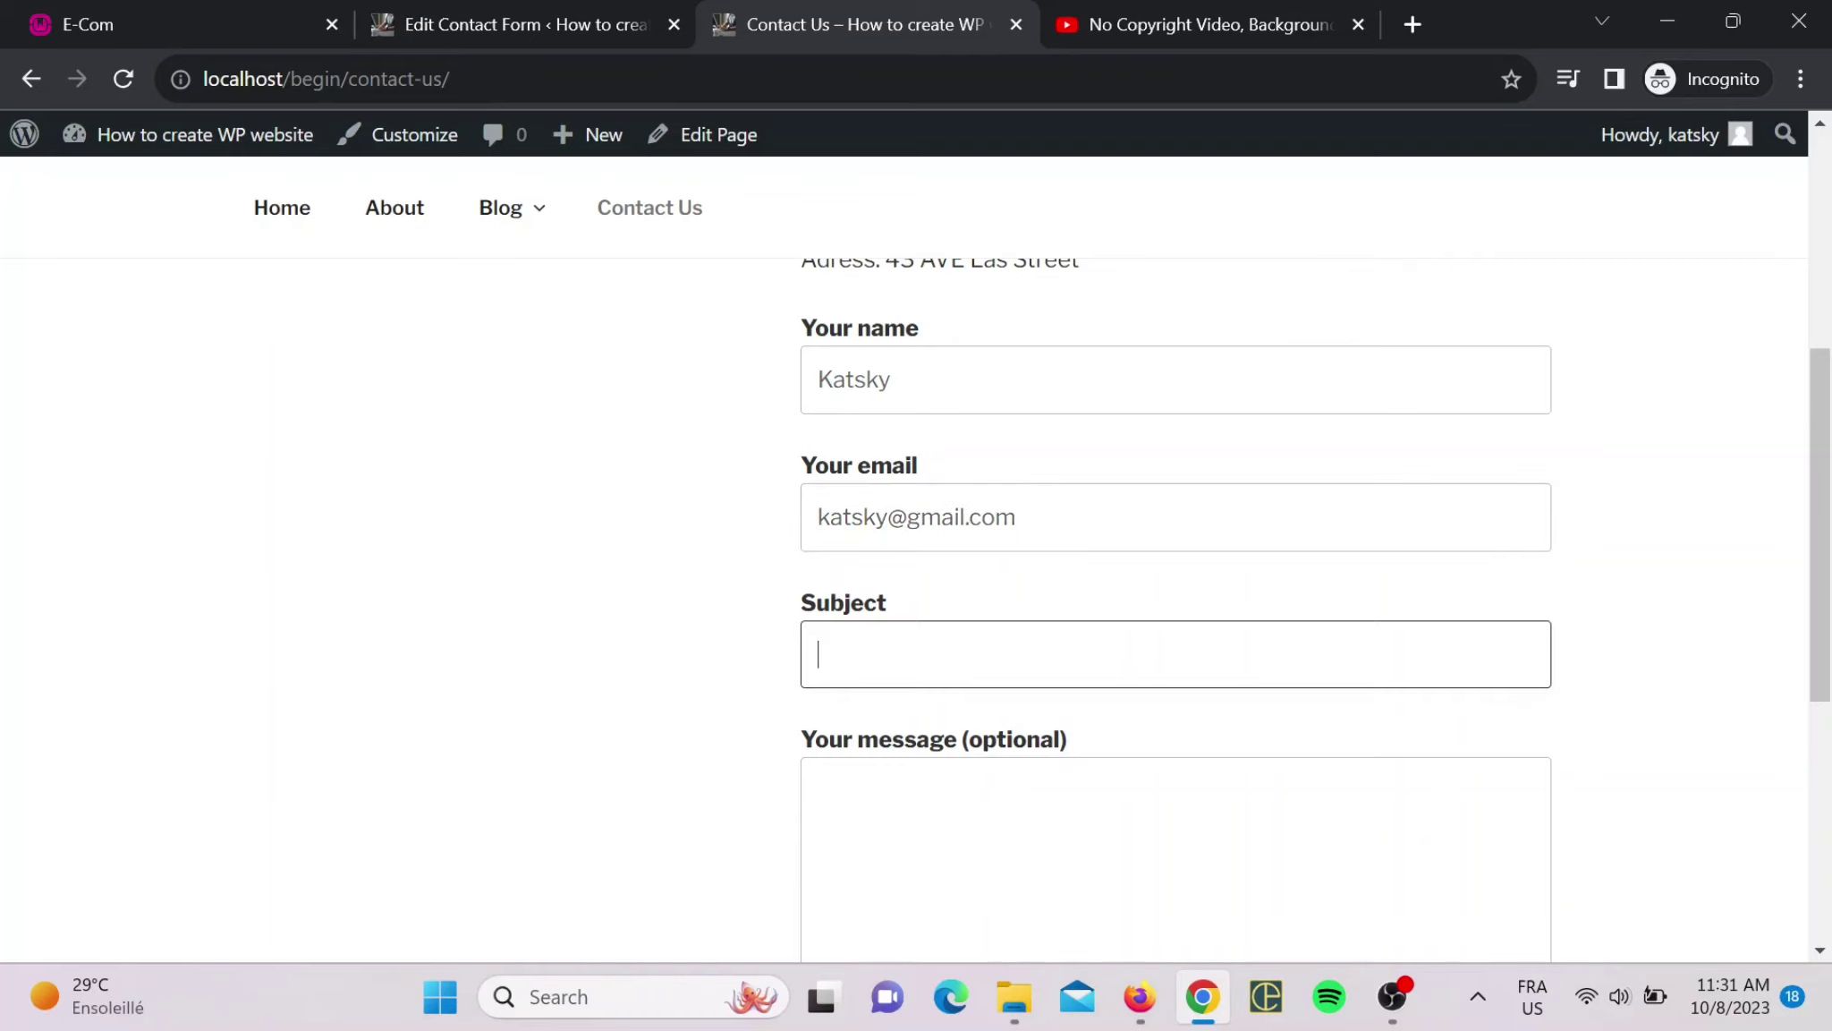
pyautogui.write('Test')
pyautogui.press('Tab')
pyautogui.write('YOOOOQ')
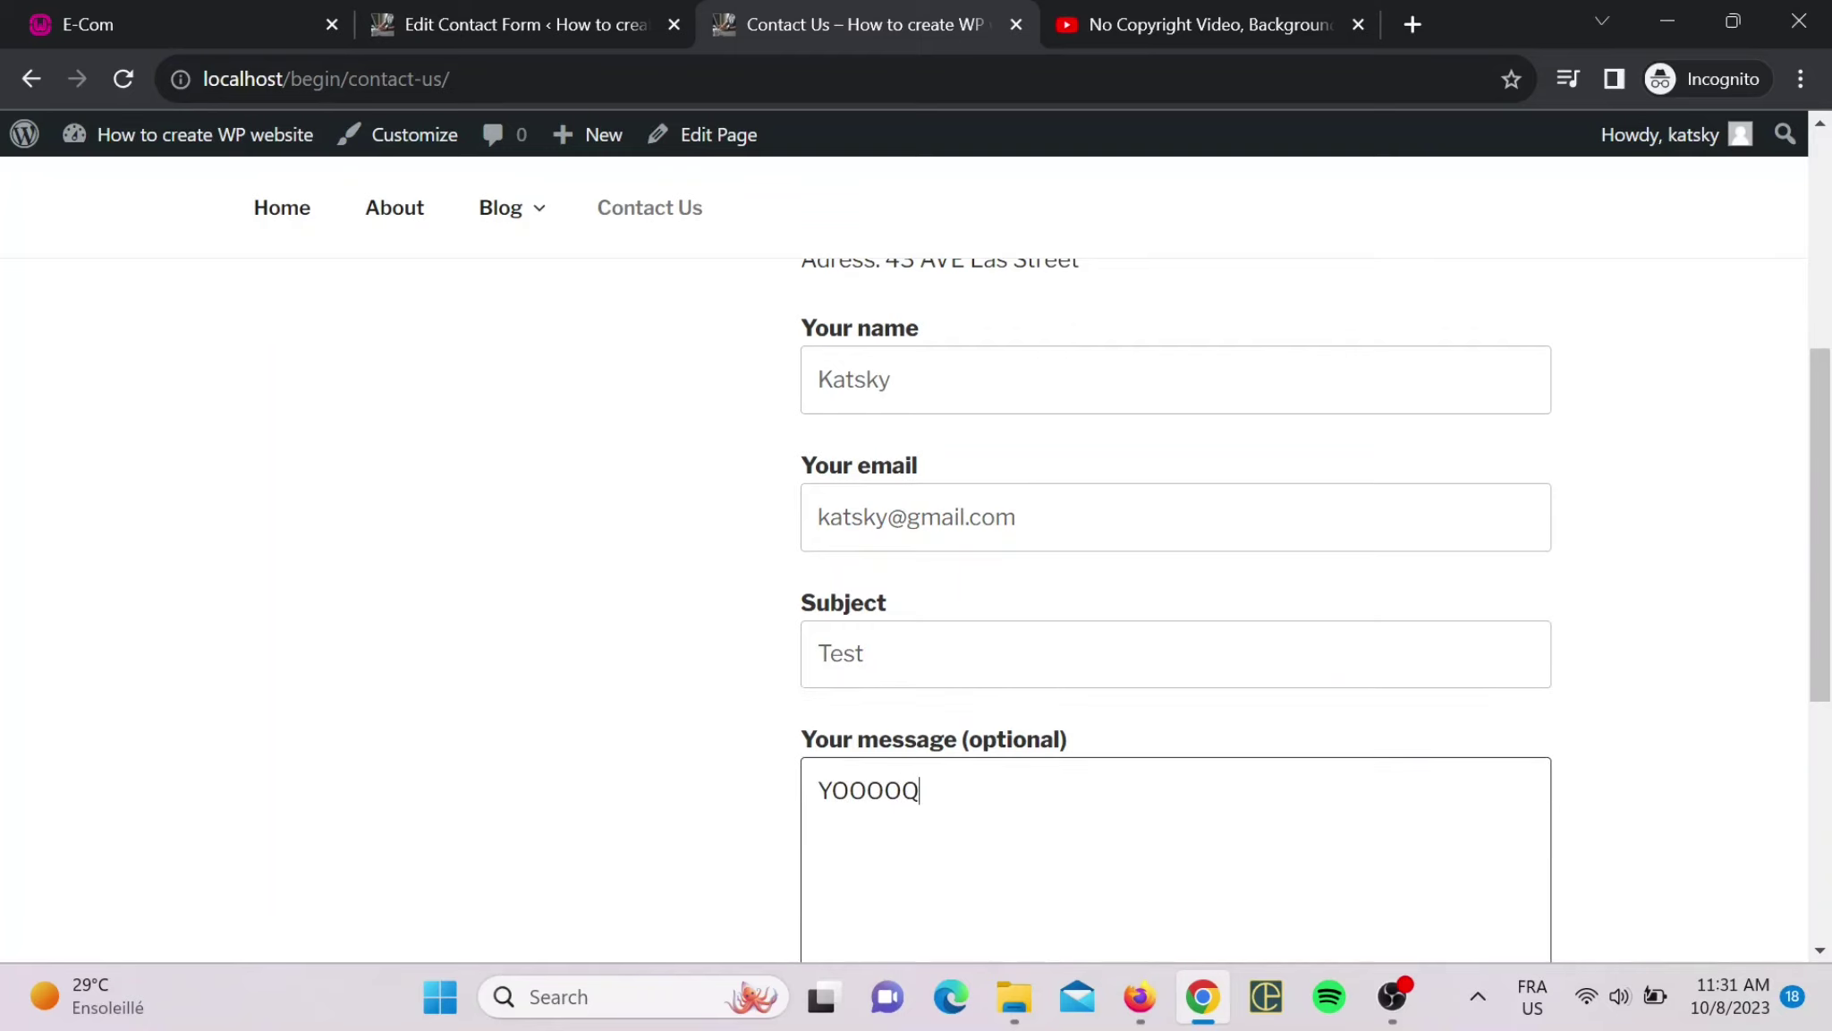
# - Submit the test message through the live contact form
pyautogui.scroll(-3, 1175, 581)
pyautogui.click(904, 848)
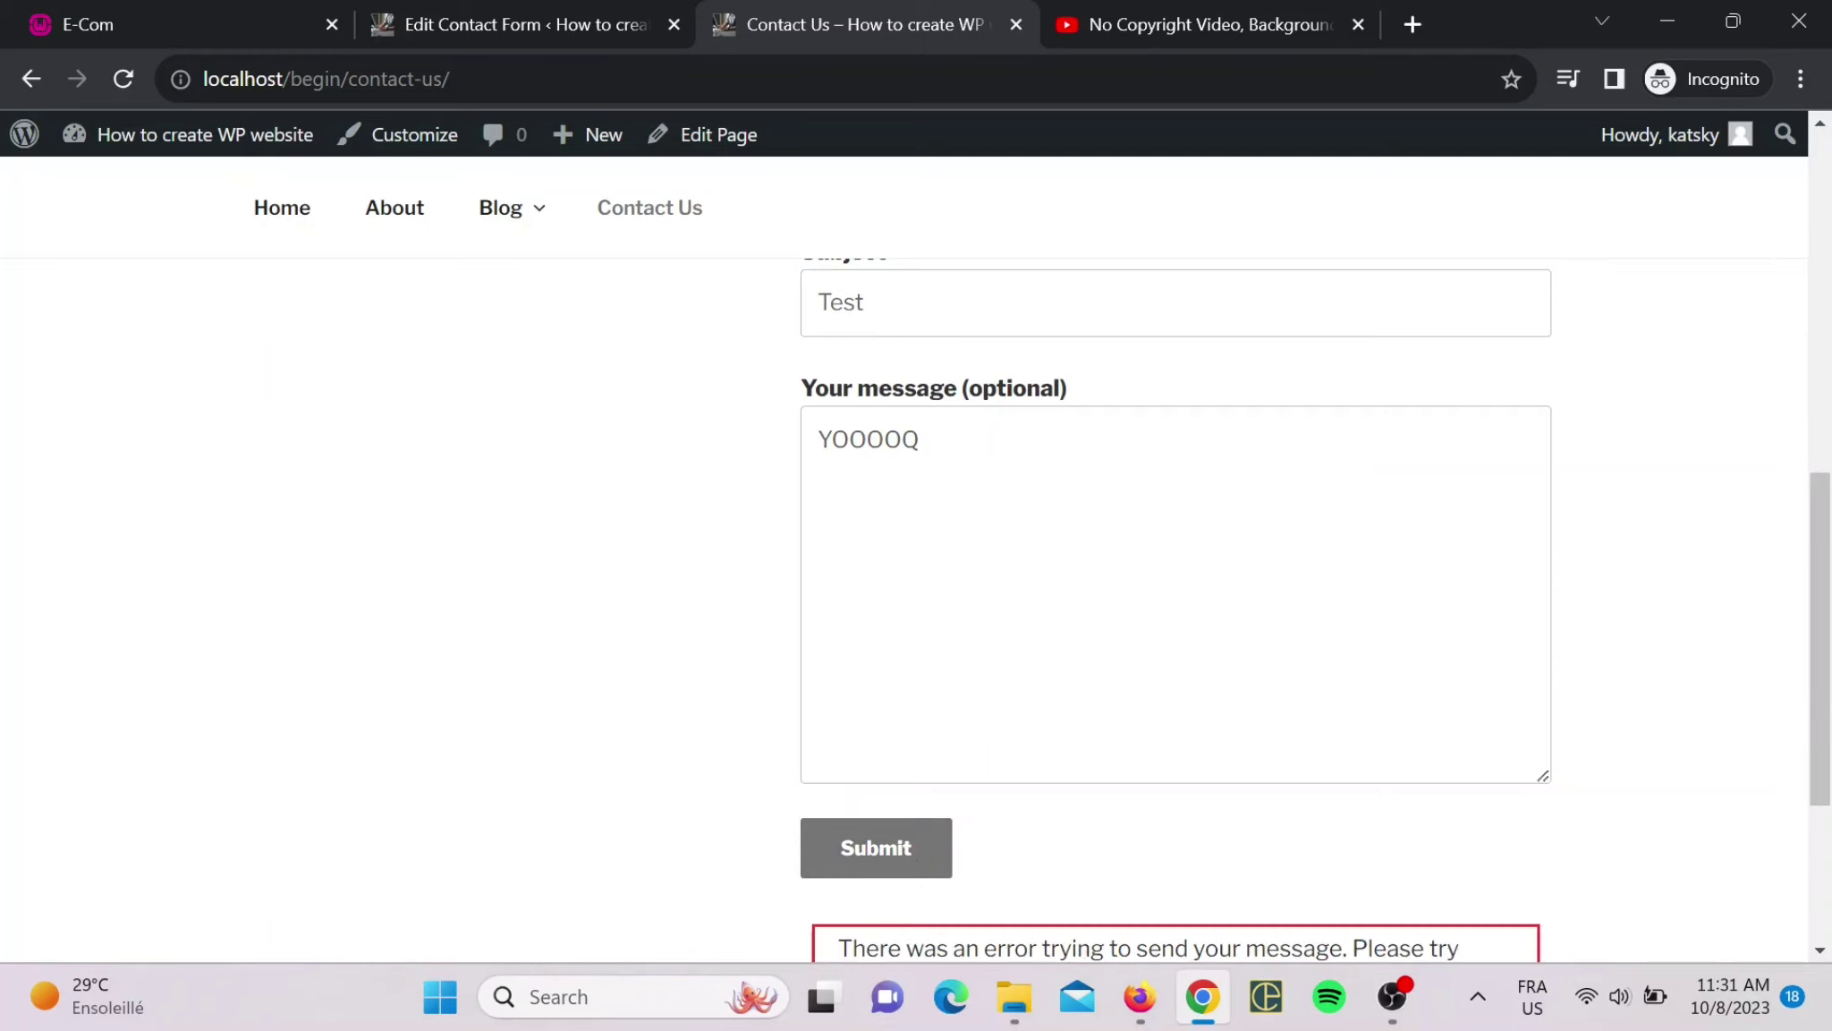
pyautogui.scroll(-3, 1145, 721)
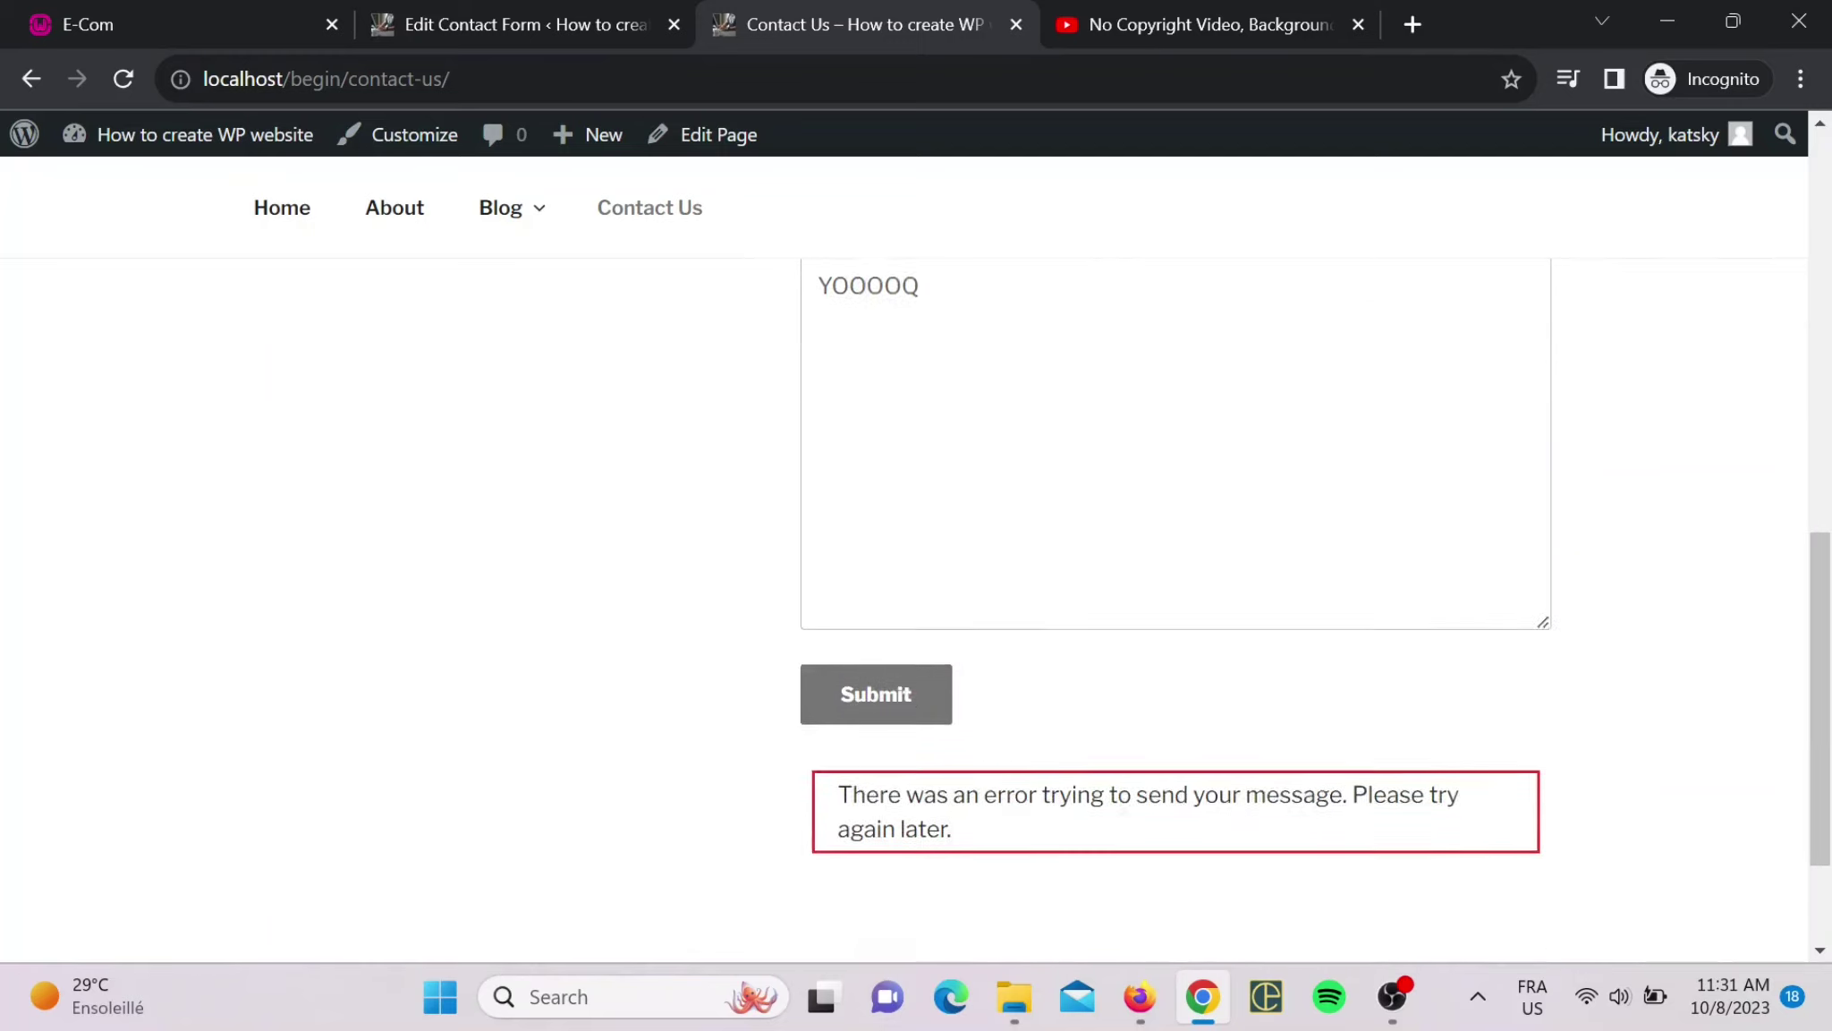
# - Resubmit the test message after the sending error
pyautogui.scroll(10, 1288, 689)
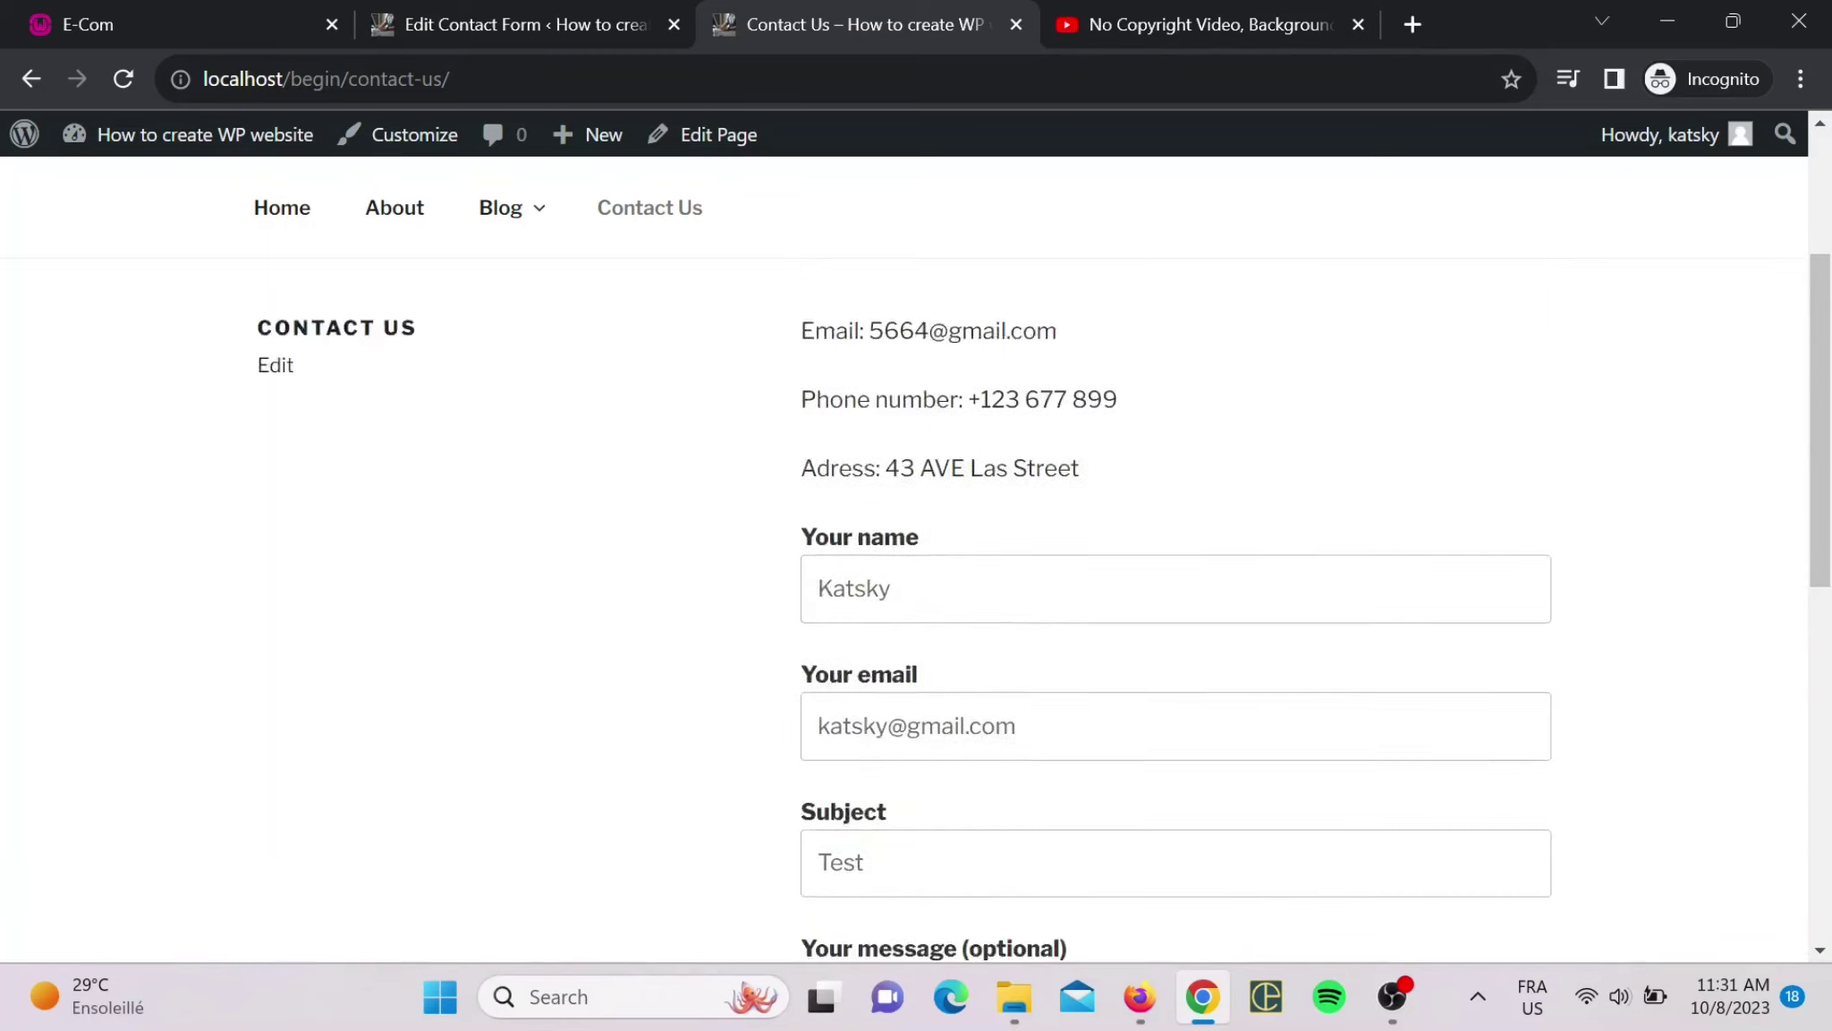
pyautogui.scroll(-5, 1123, 699)
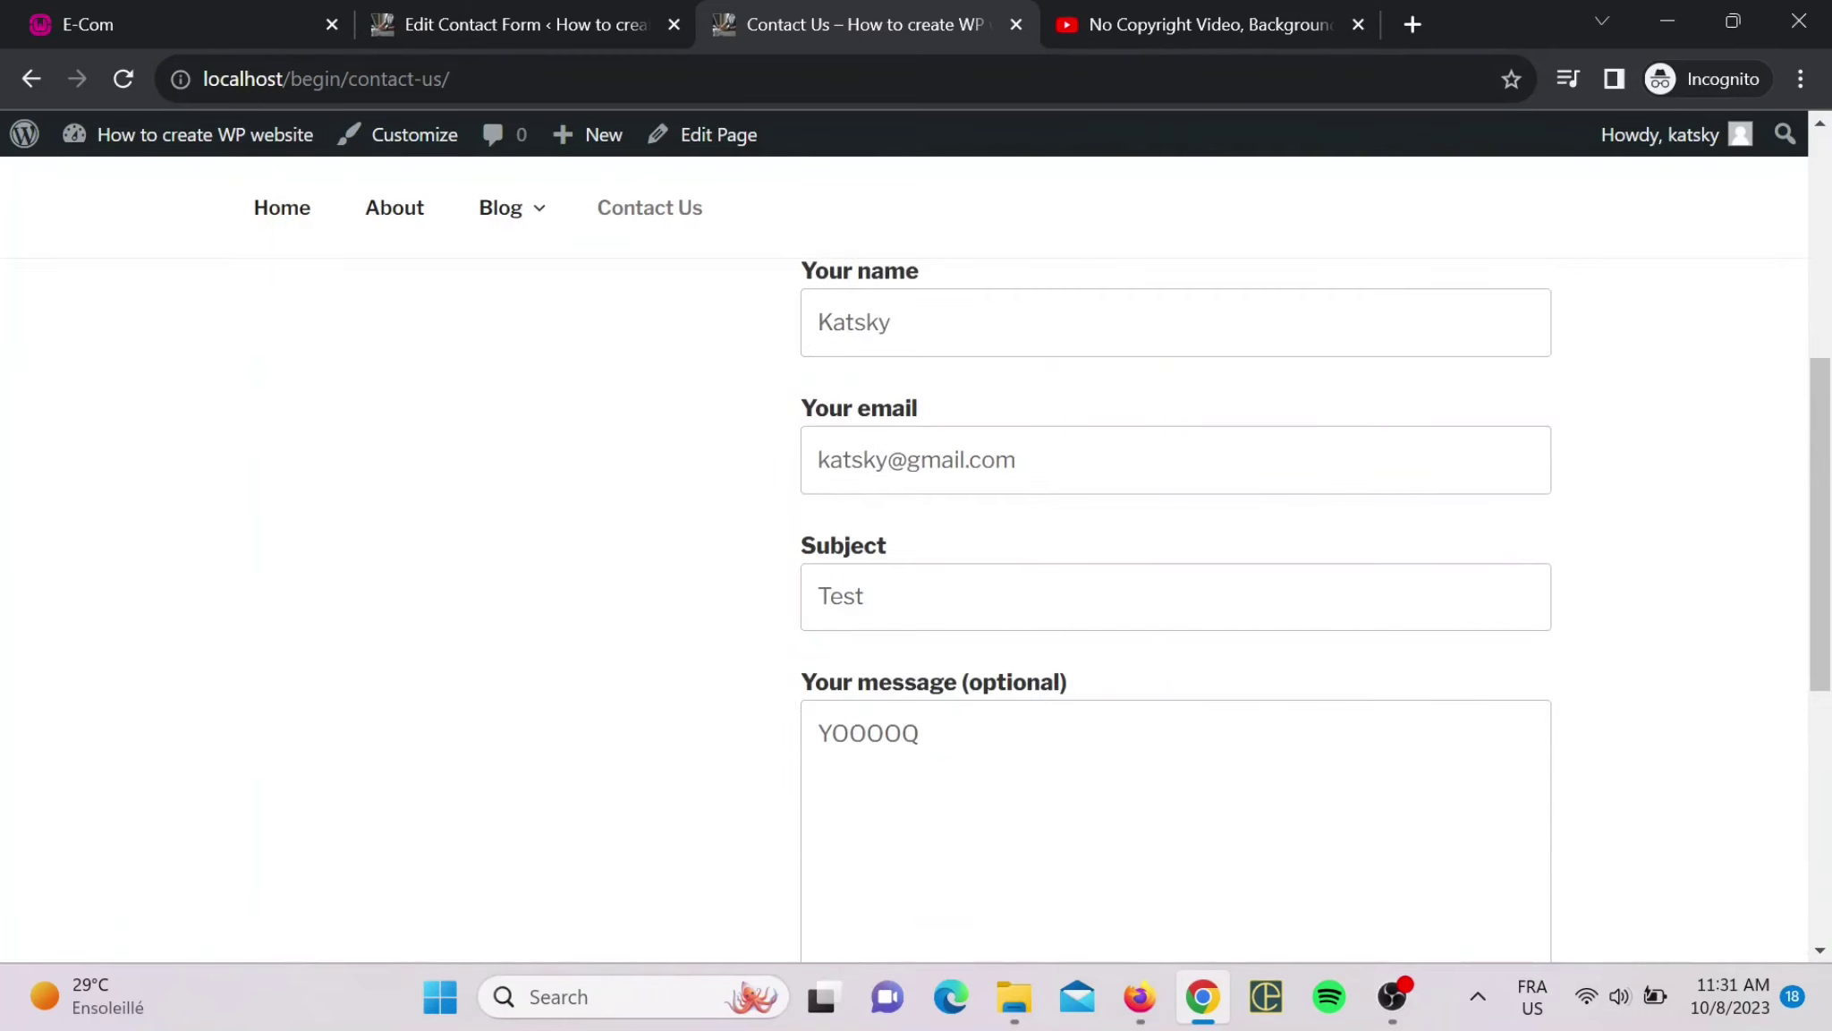
pyautogui.scroll(3, 1176, 608)
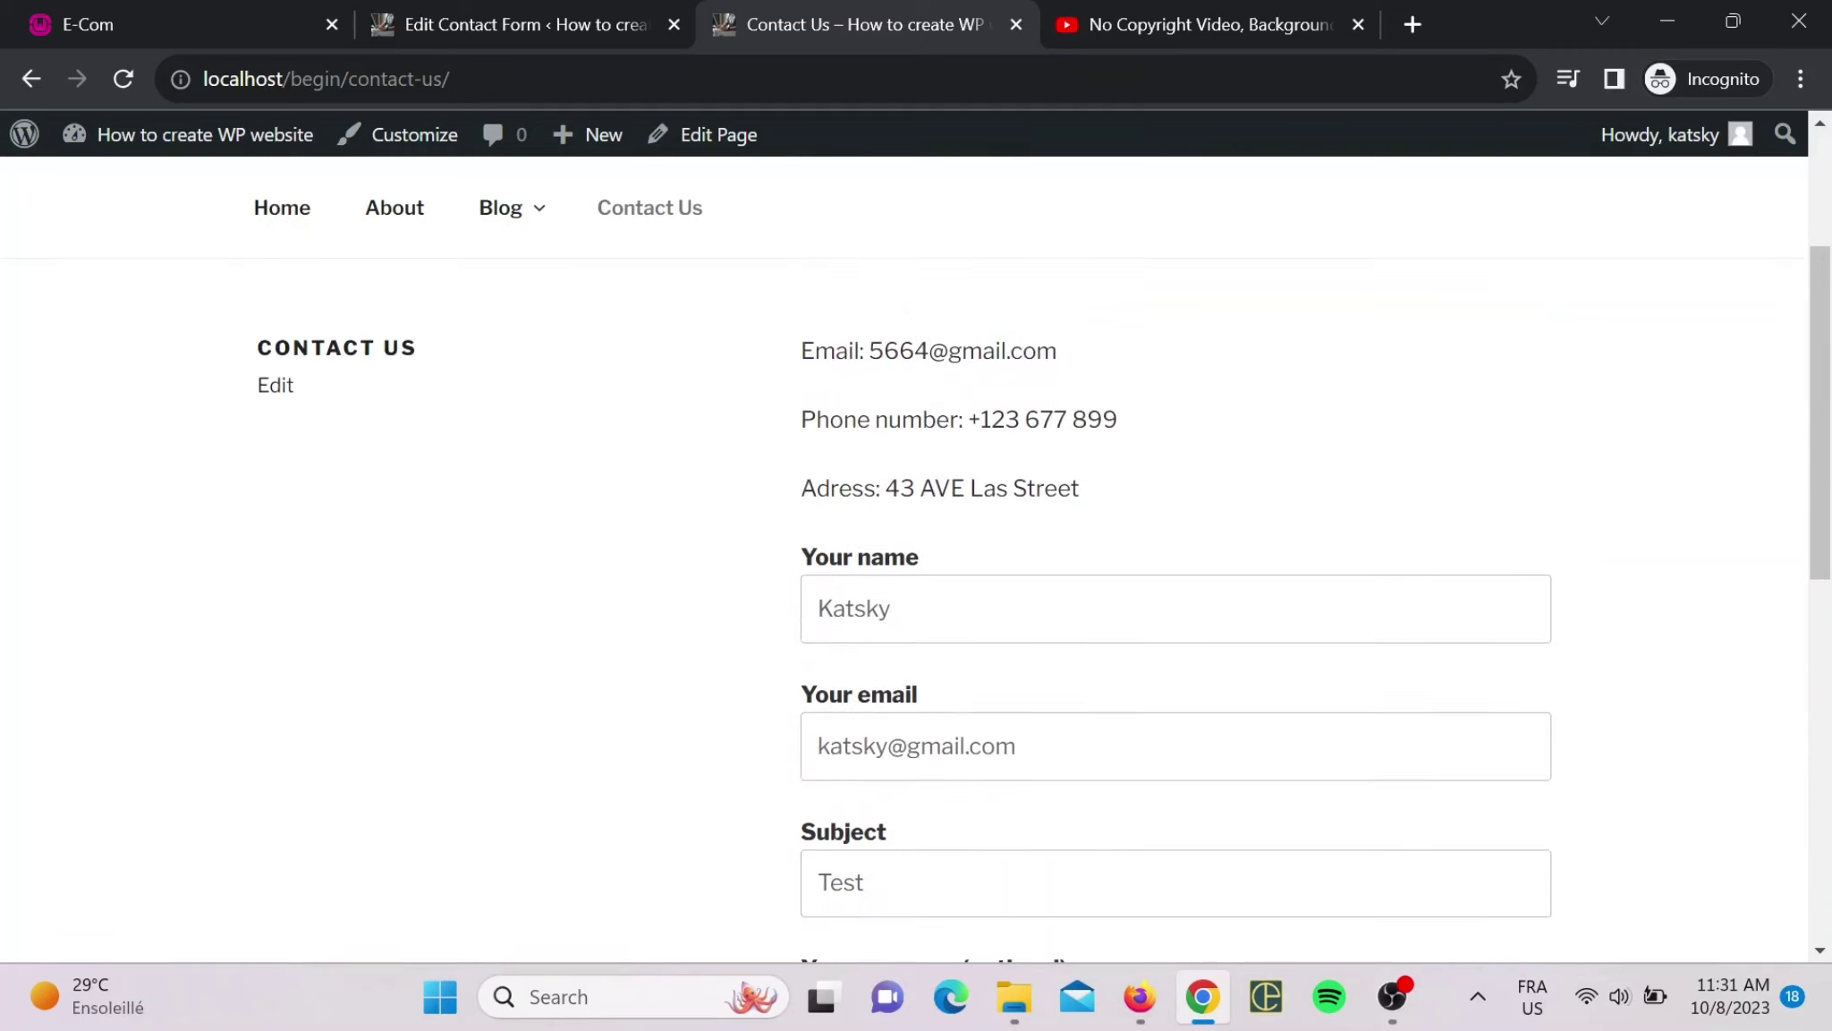
pyautogui.scroll(-9, 1176, 608)
pyautogui.scroll(-2, 921, 572)
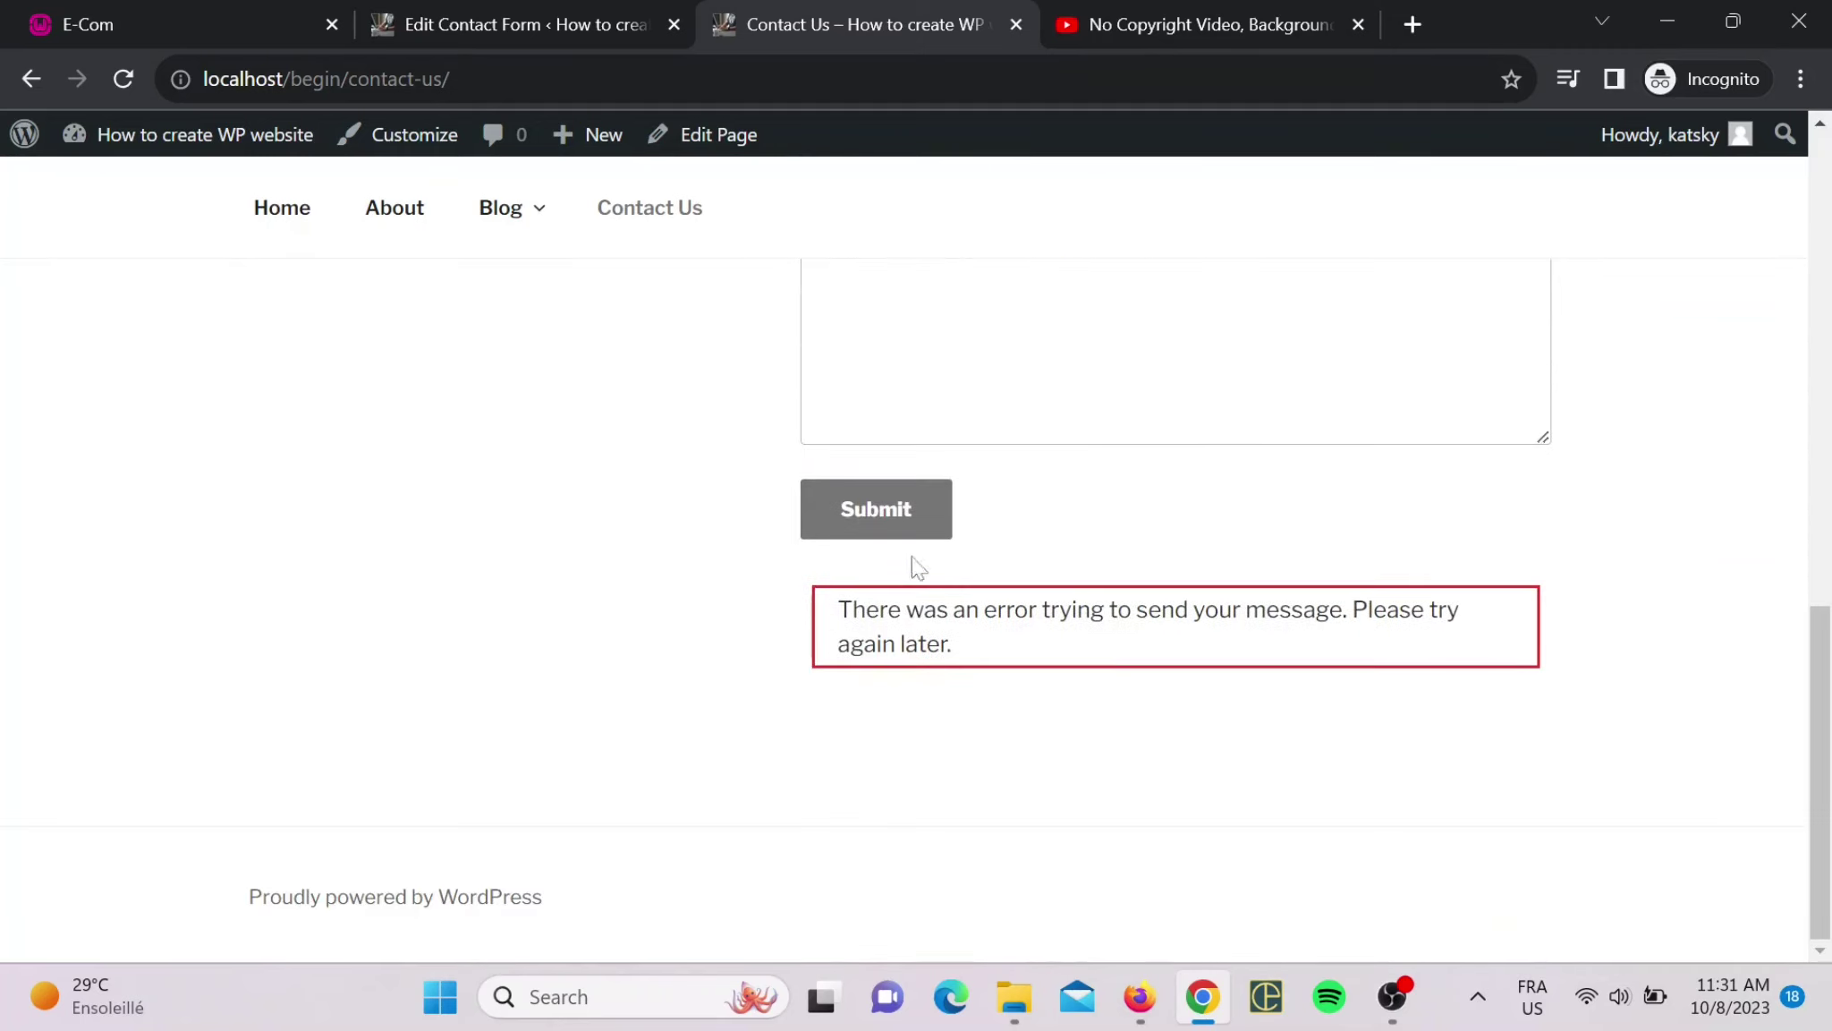
pyautogui.click(933, 511)
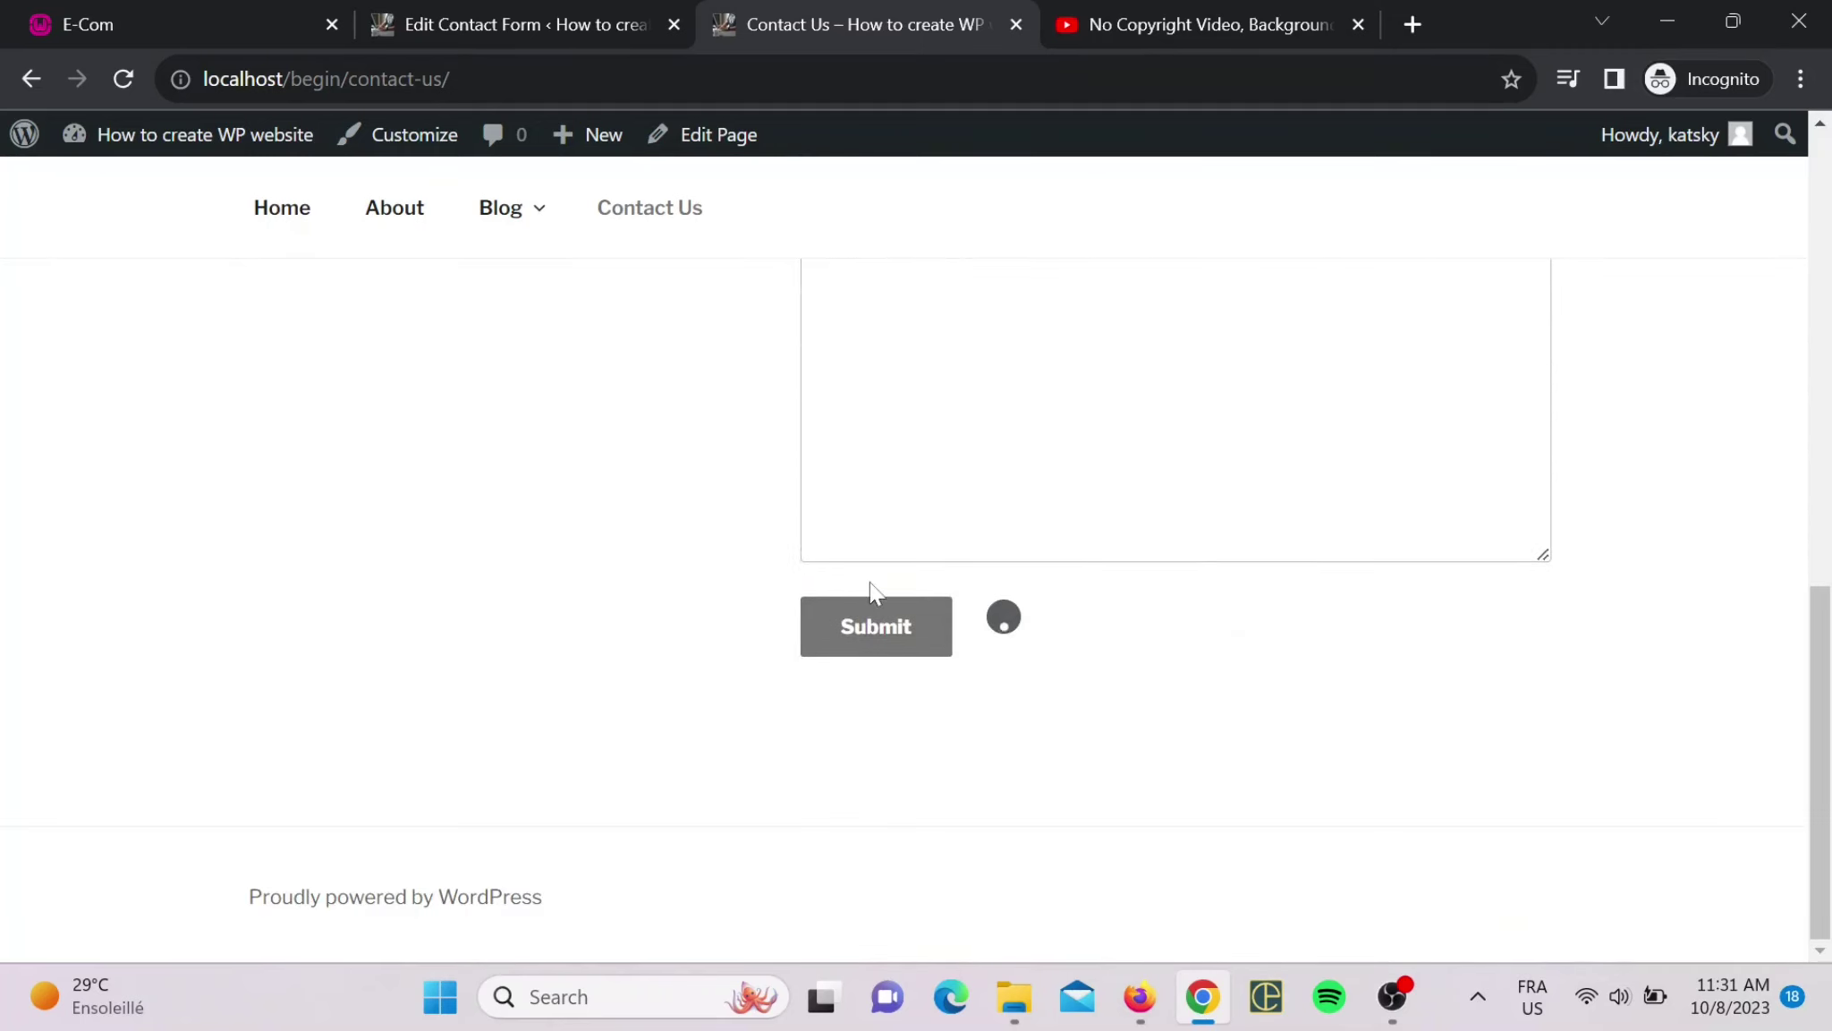
# - Scroll back through the form to check the 'Test' / 'YOOOOQ' entry is still filled in
pyautogui.scroll(6, 895, 528)
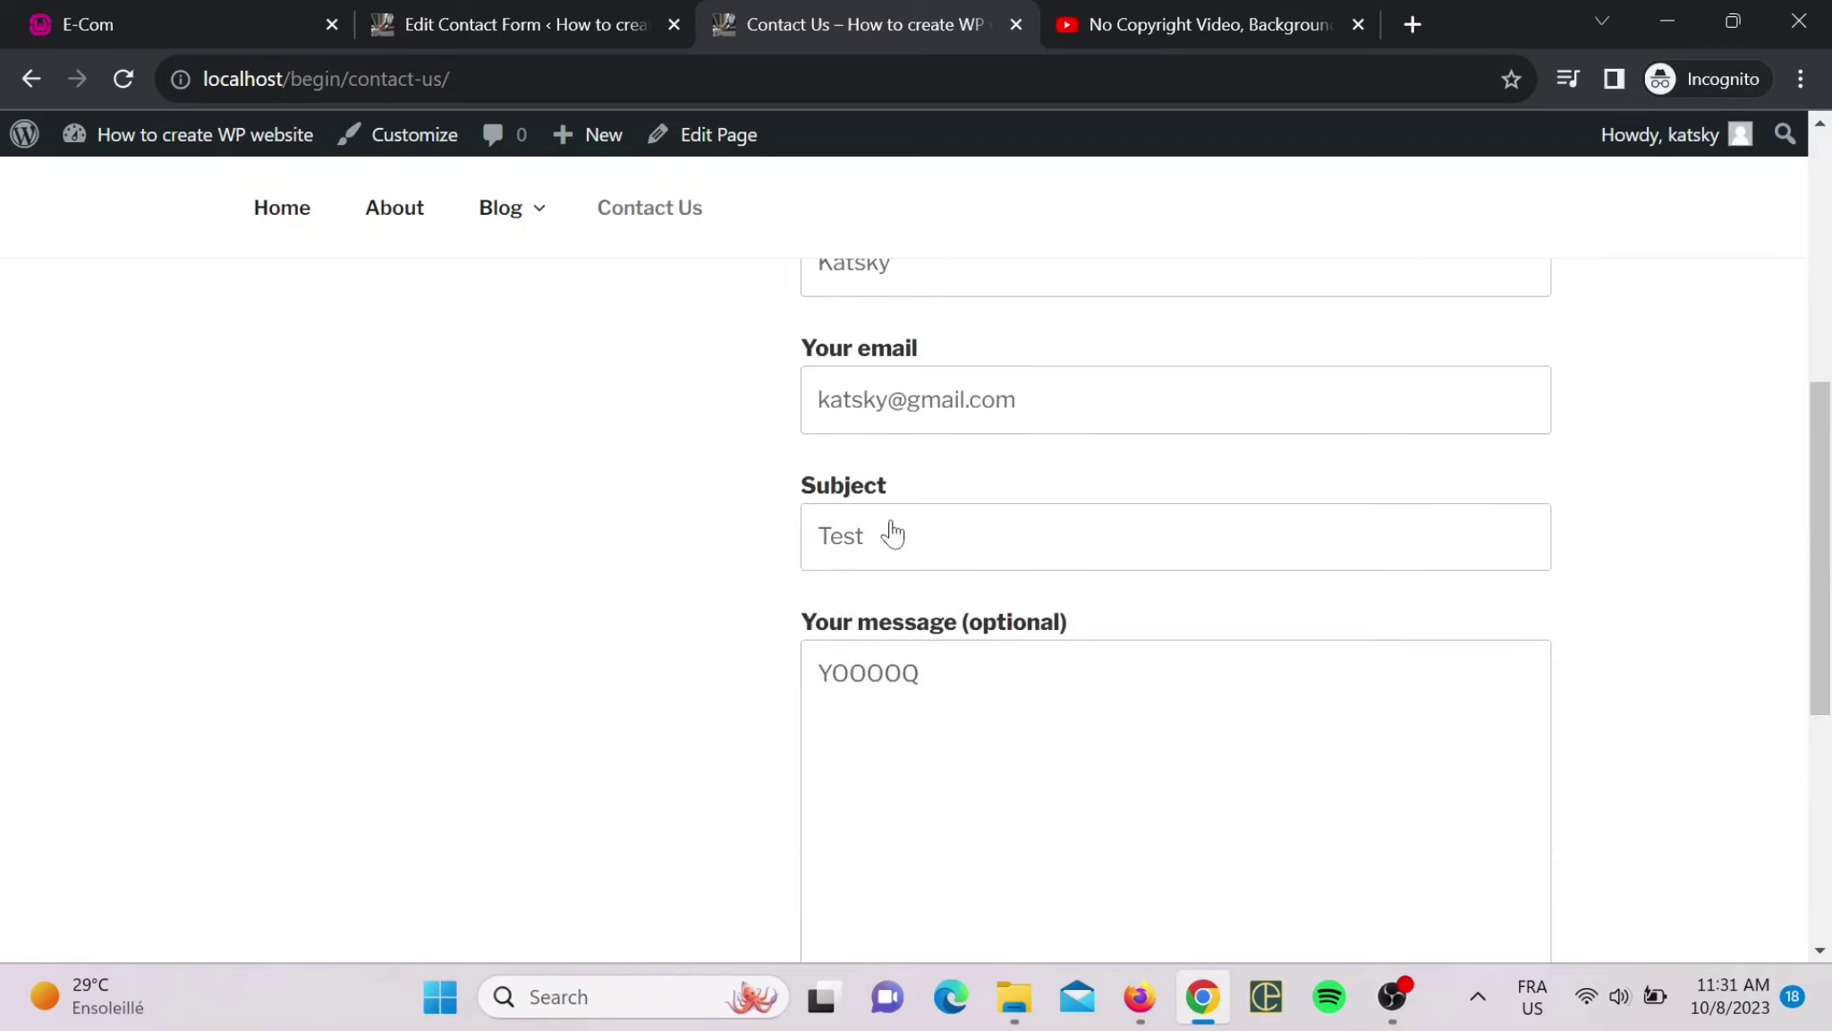
pyautogui.scroll(-5, 961, 515)
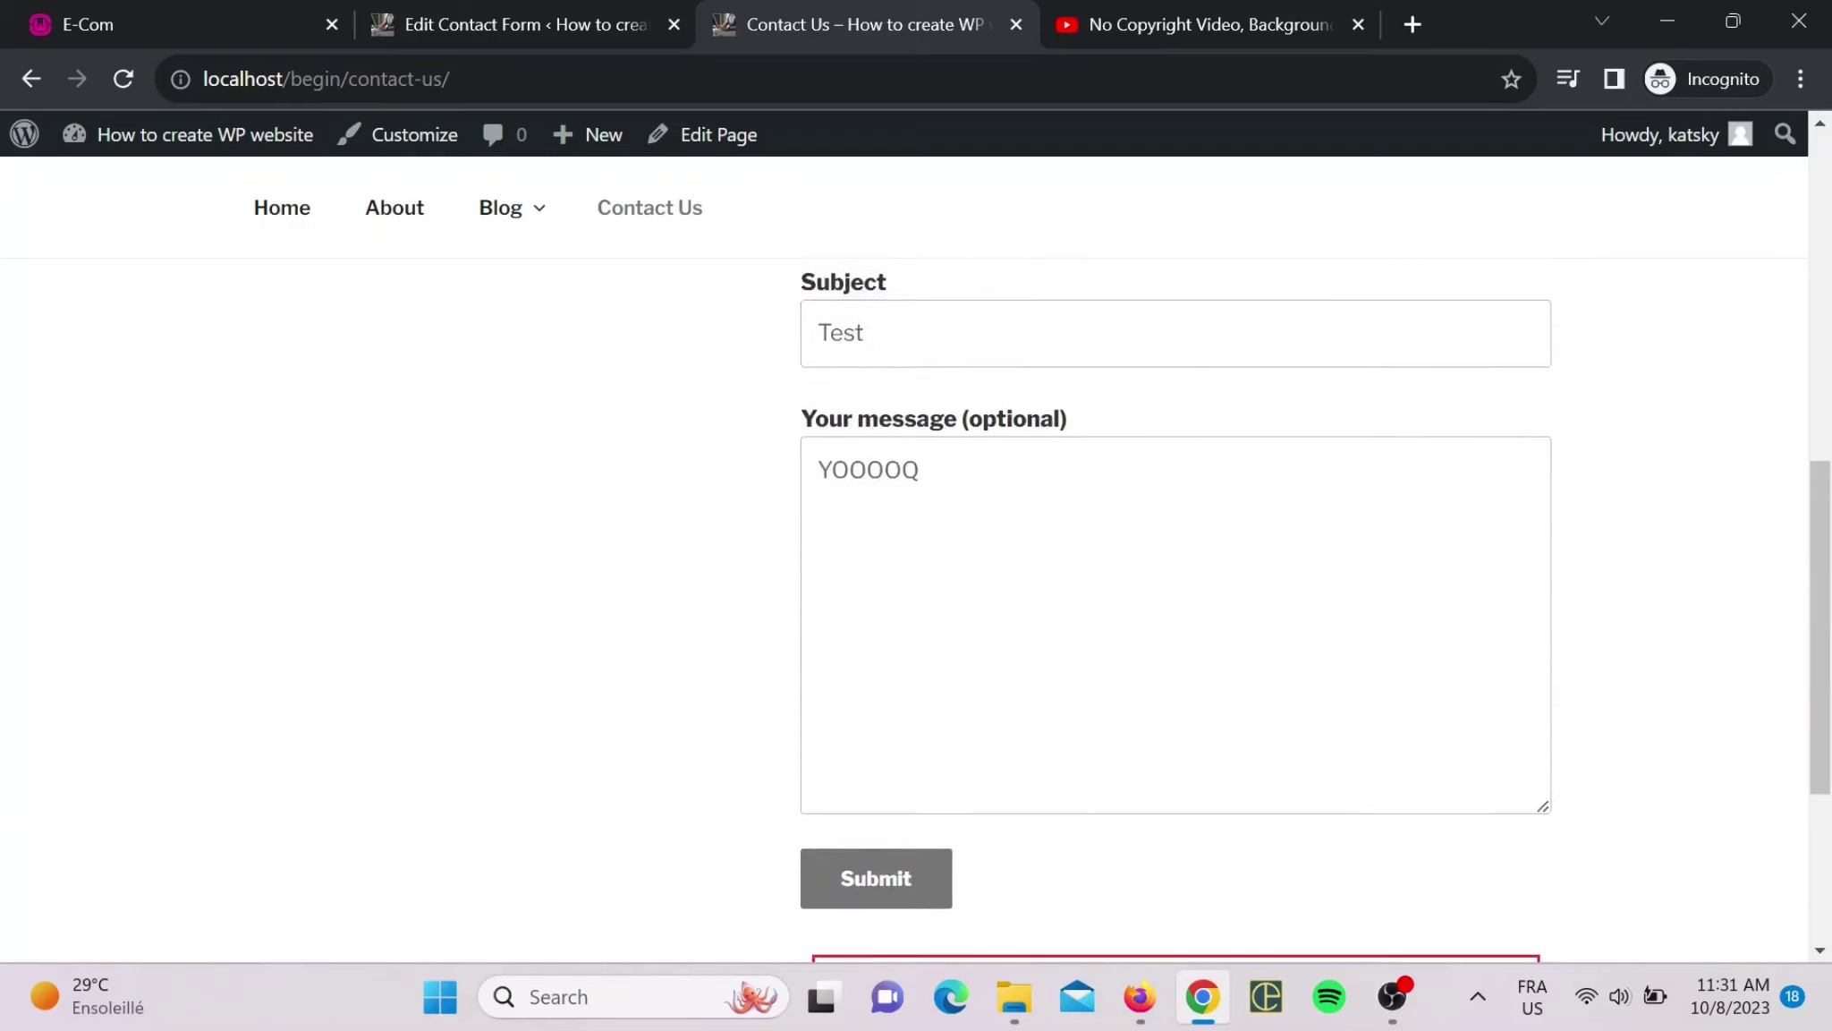
pyautogui.scroll(5, 961, 515)
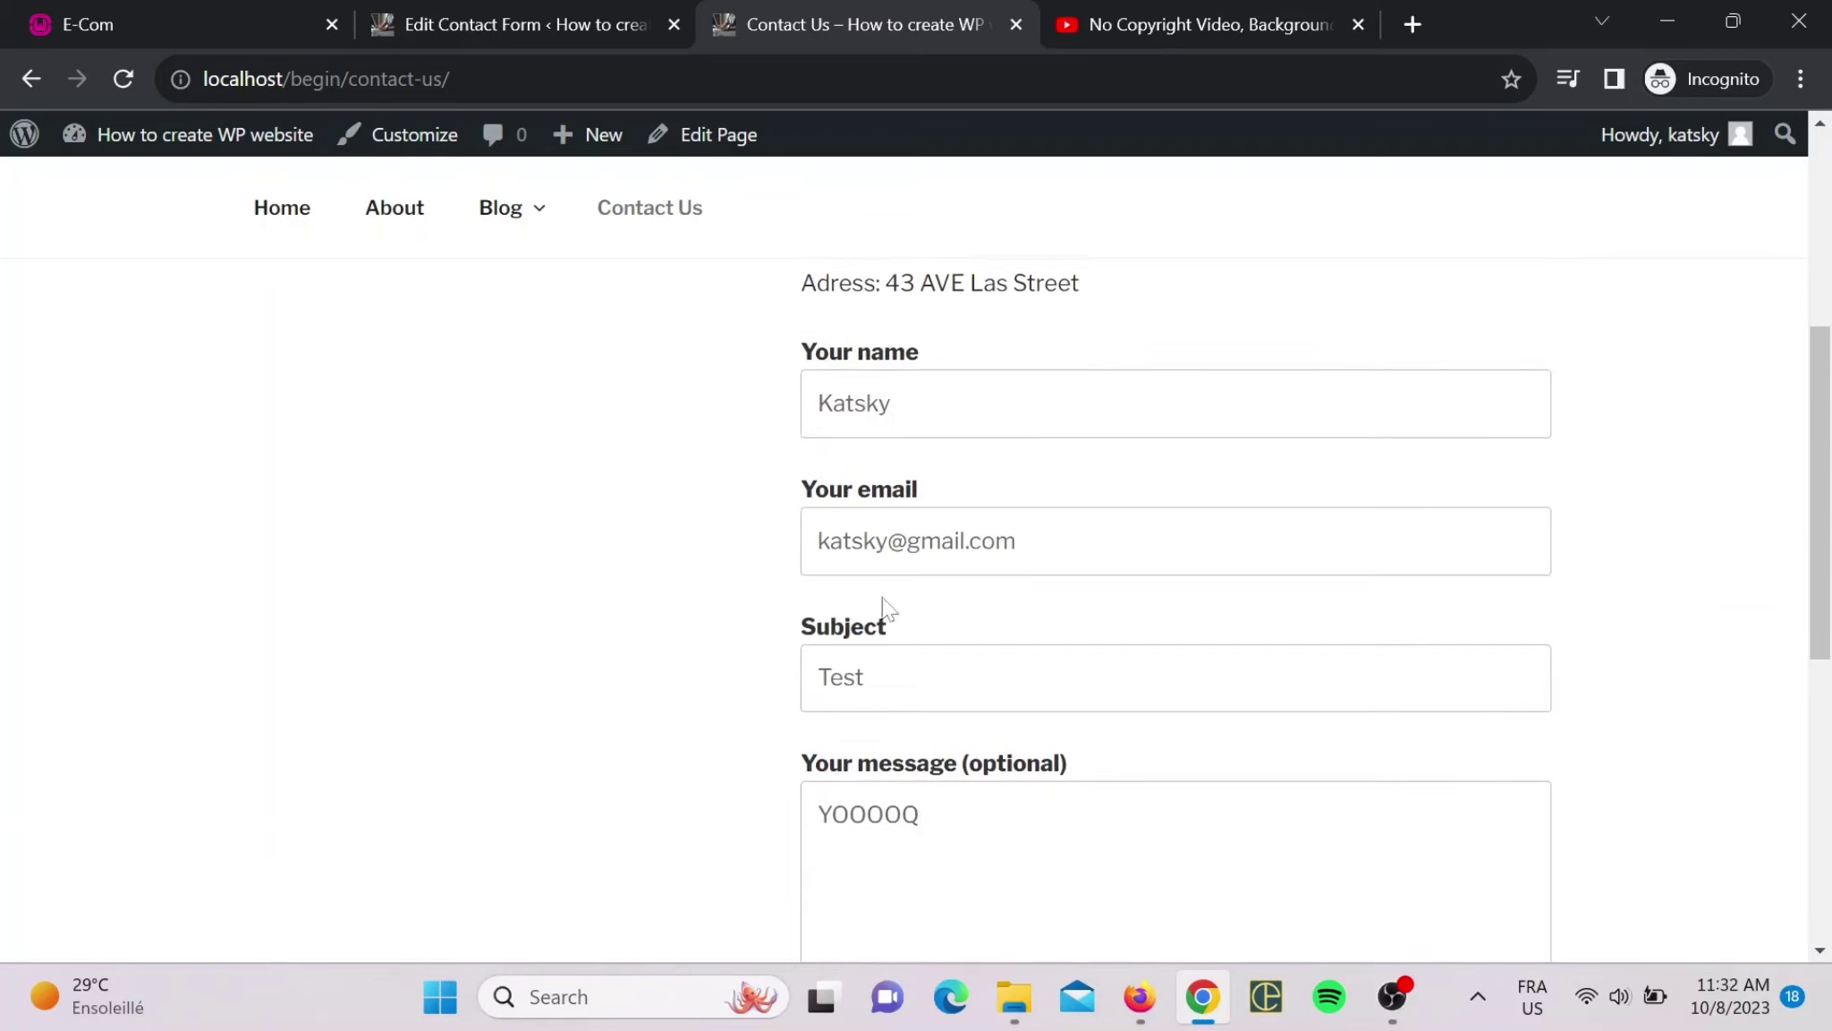
pyautogui.scroll(-3, 883, 605)
pyautogui.scroll(3, 902, 493)
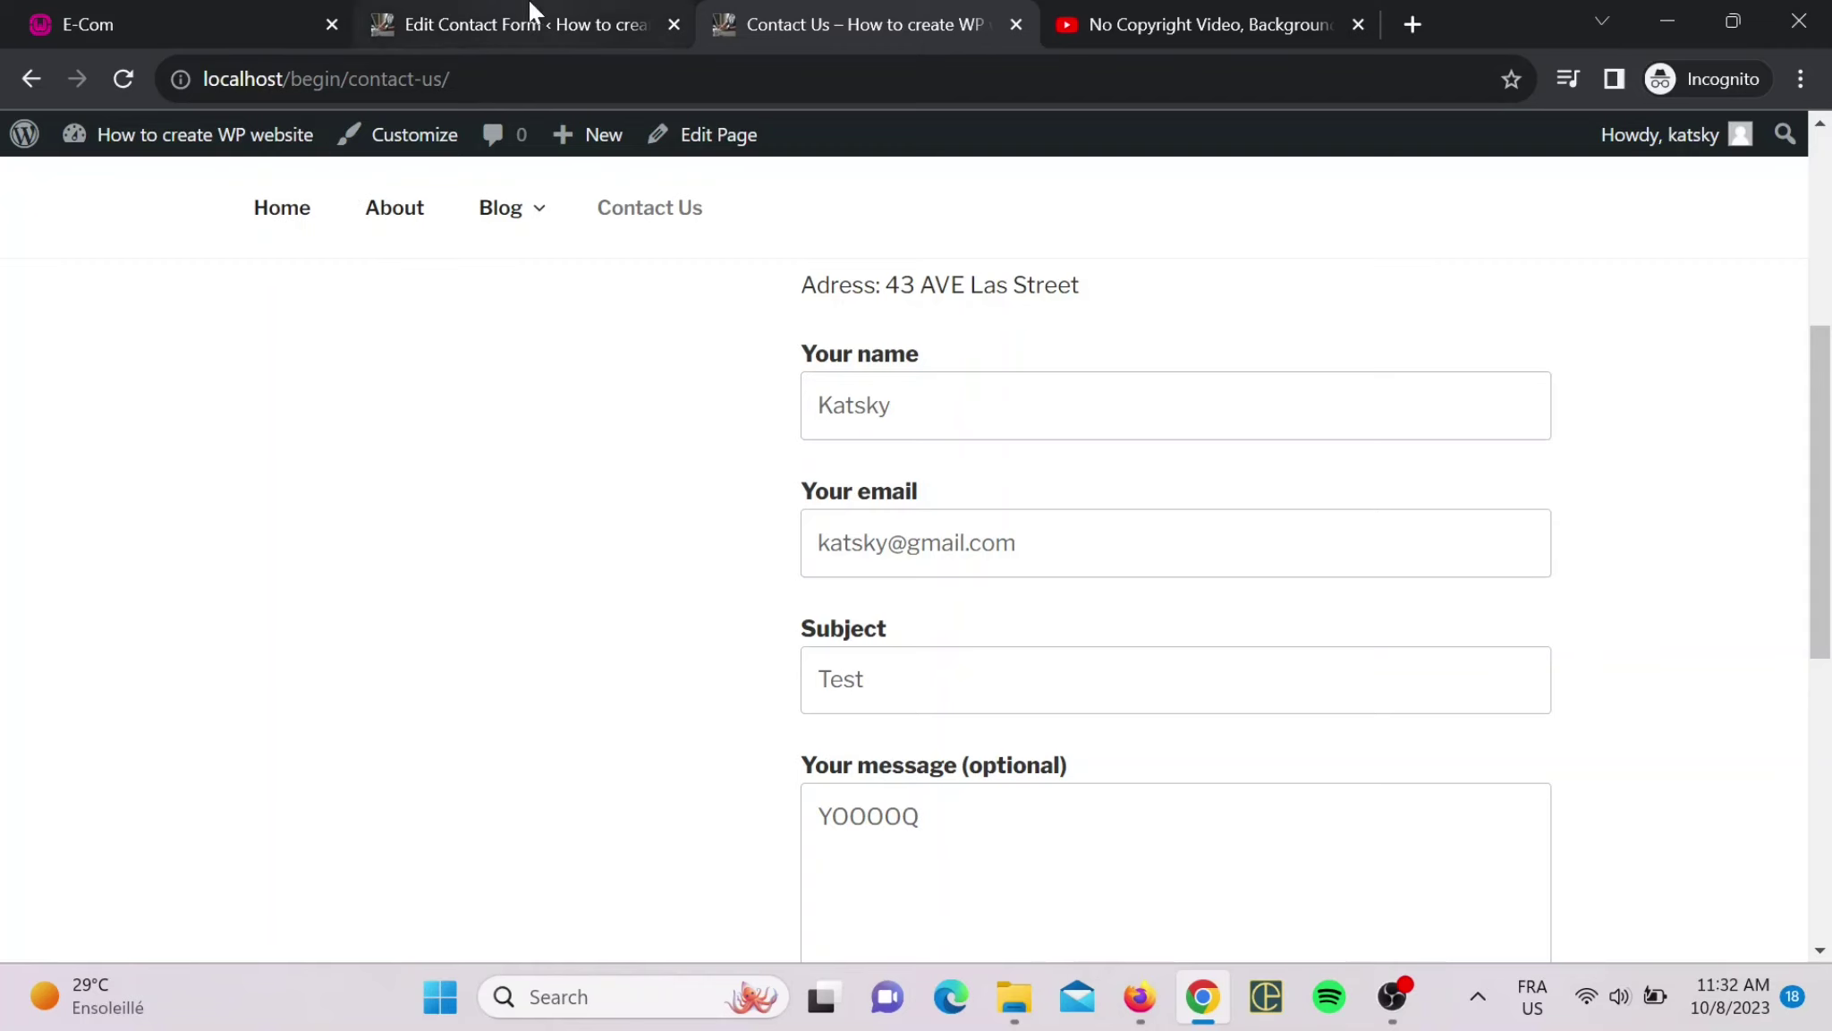
pyautogui.scroll(8, 1108, 560)
pyautogui.scroll(-5, 1109, 560)
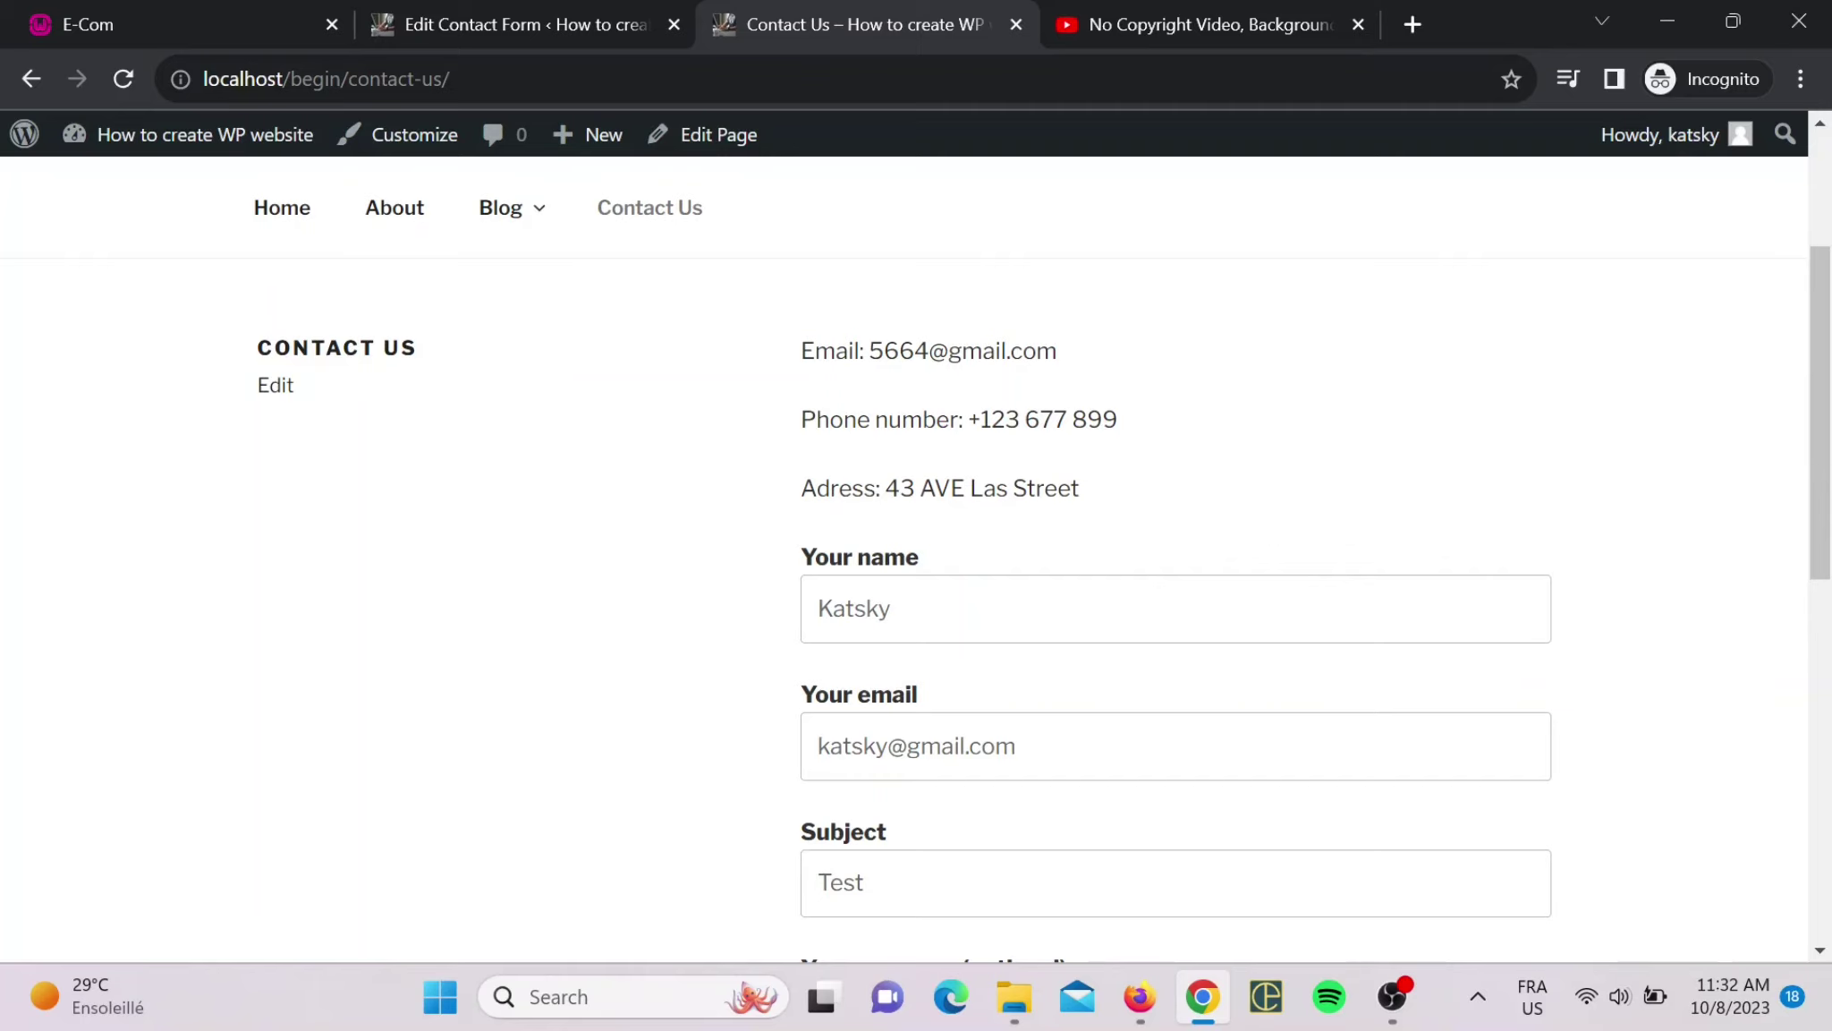
pyautogui.scroll(-5, 904, 554)
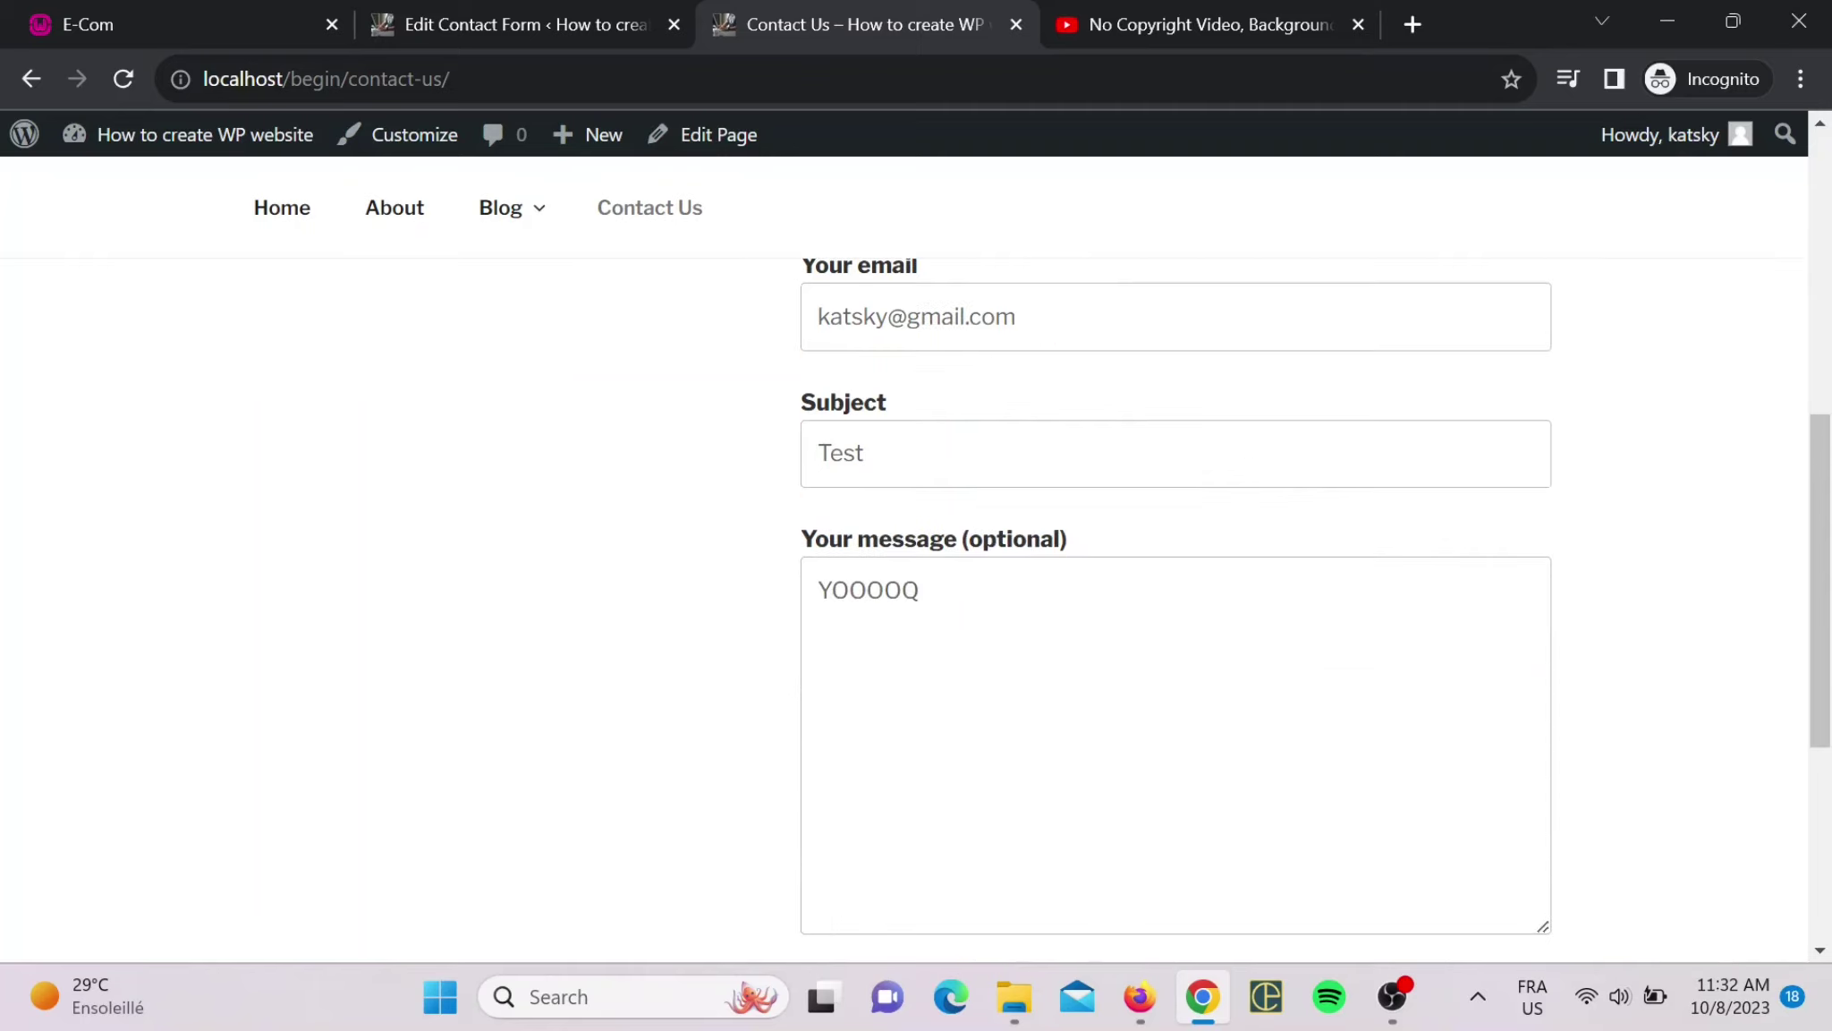